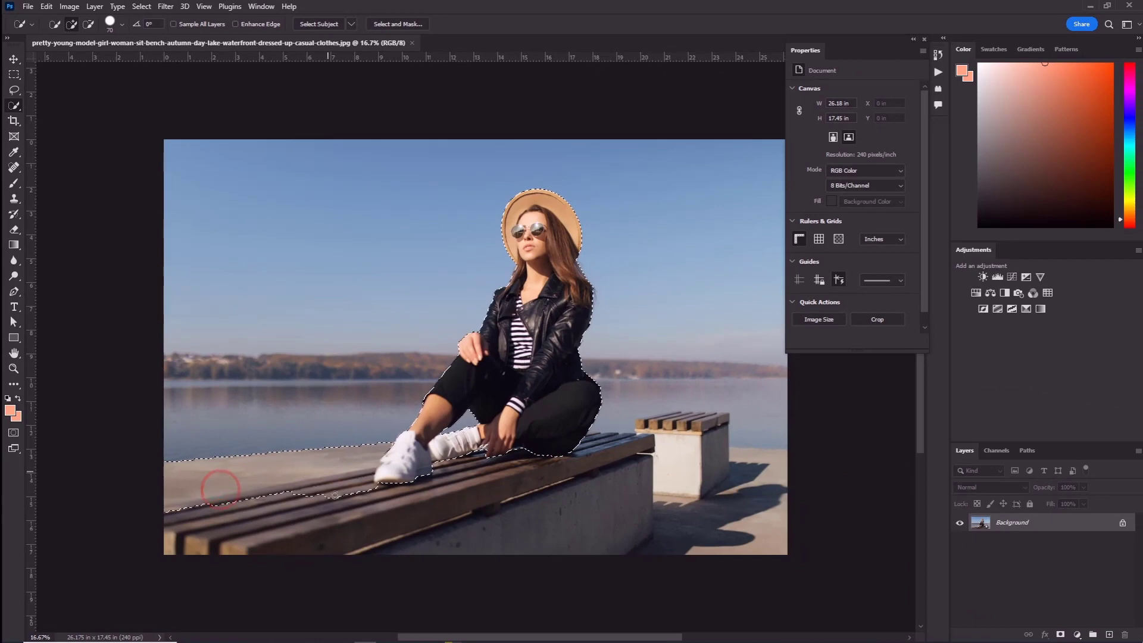
Extend the Quick Selection over the foreground bench, the small bench behind it and the paved ground
left_click_drag(374, 534, 492, 529)
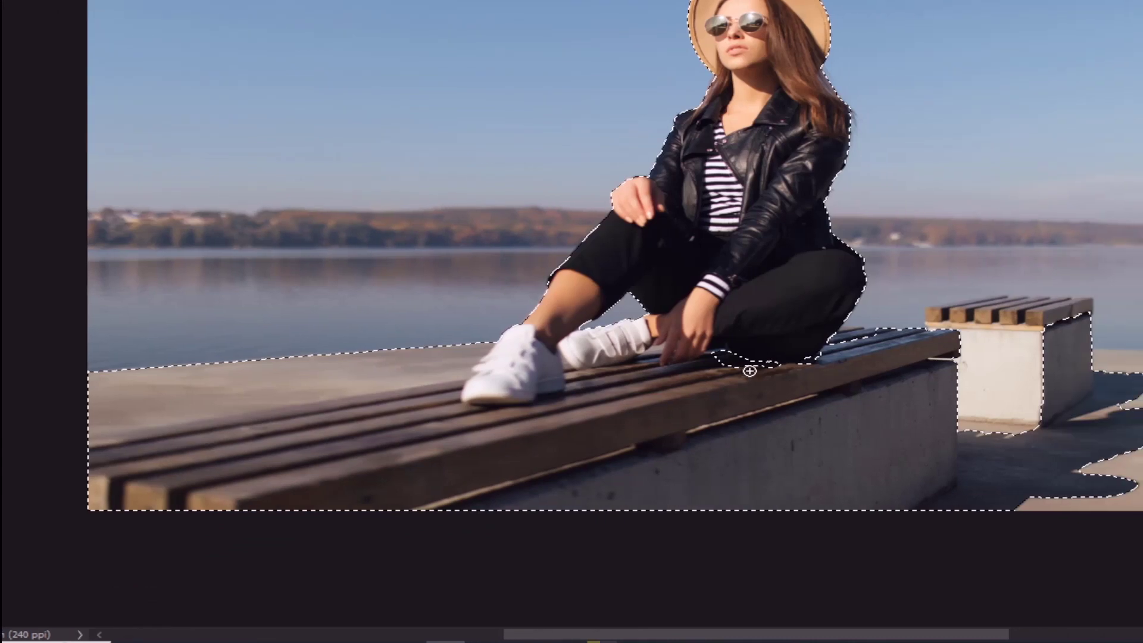
left_click(733, 365)
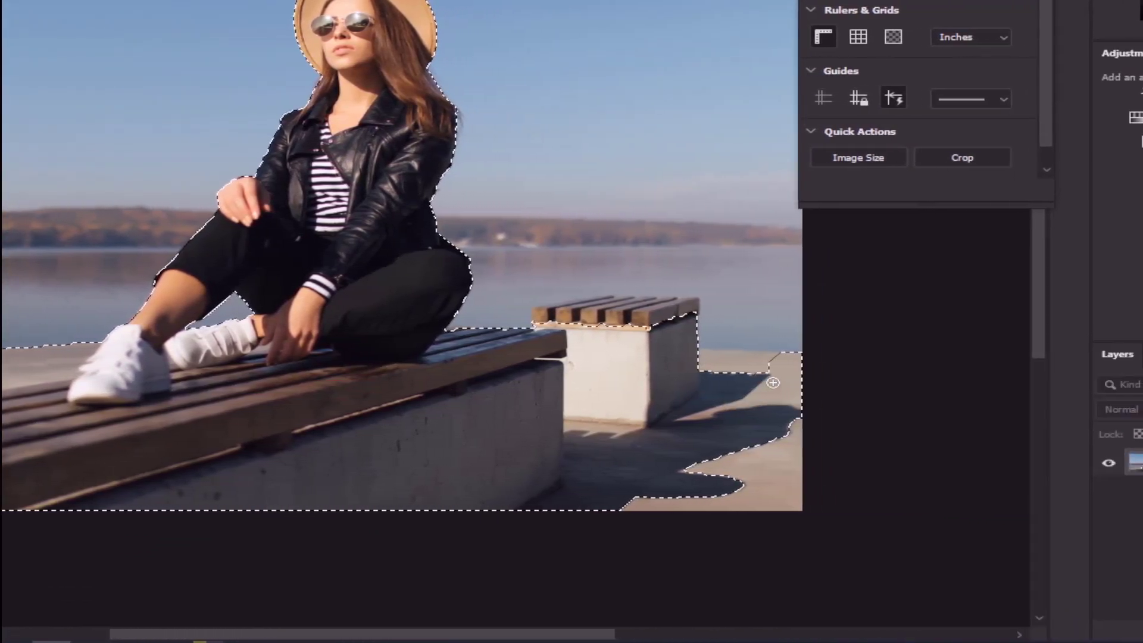
left_click(915, 498)
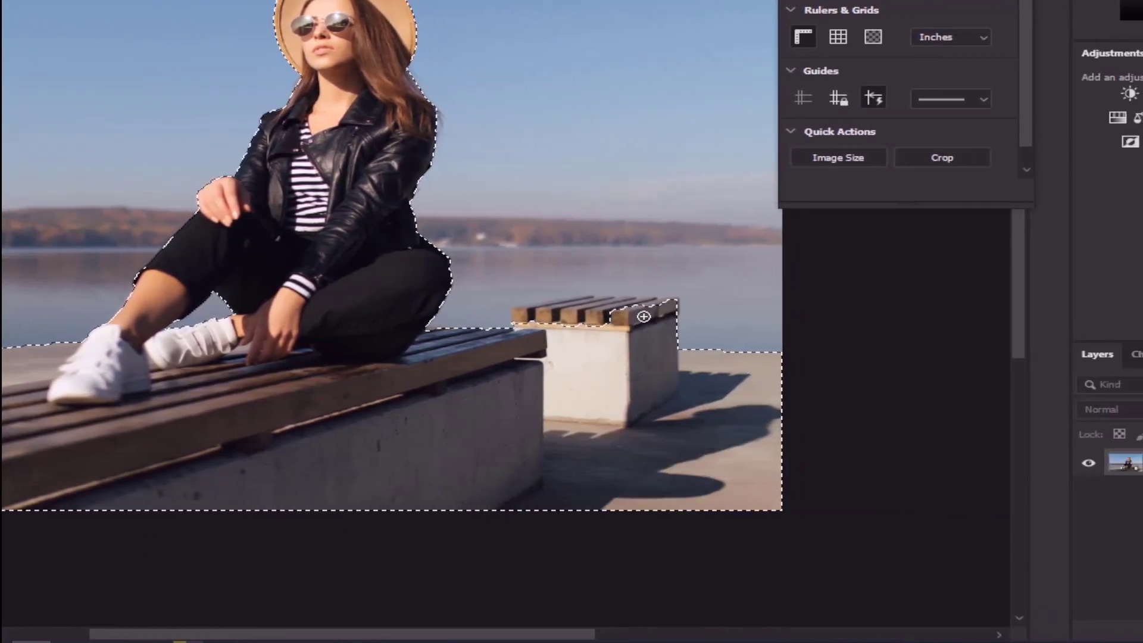
mouse_move(556, 310)
left_mouse_down()
mouse_move(584, 314)
mouse_move(617, 331)
mouse_move(576, 323)
mouse_move(472, 379)
left_mouse_up()
Refine the Quick Selection along the upper edges of the small background bench's wooden slats
scroll(617, 330, "up", 6)
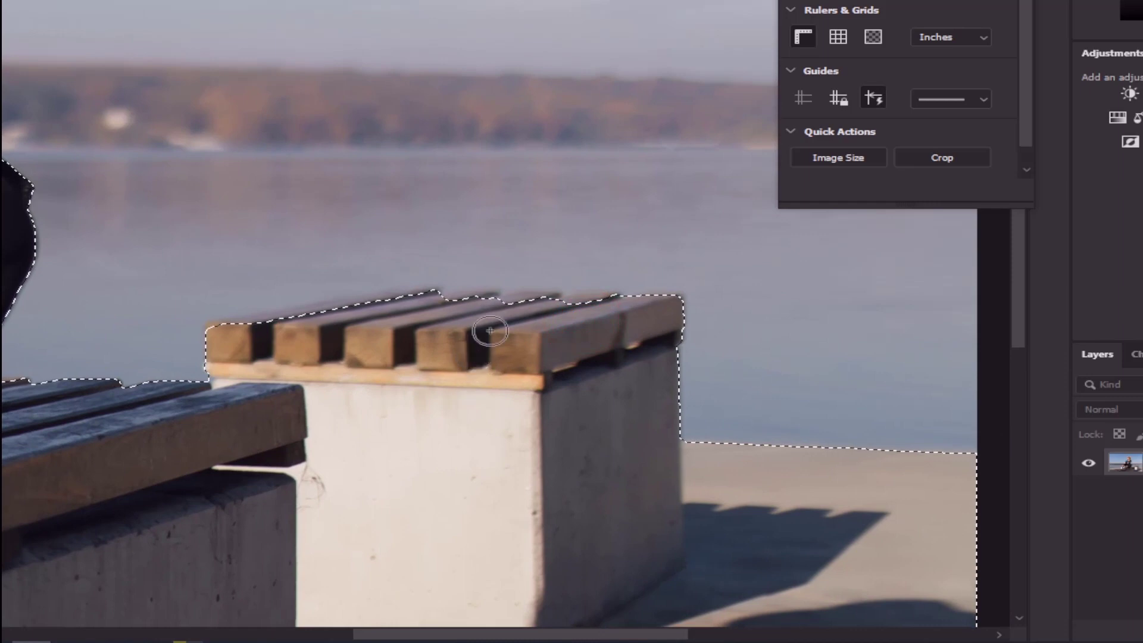
left_click_drag(473, 307, 521, 310)
left_click_drag(594, 309, 610, 316)
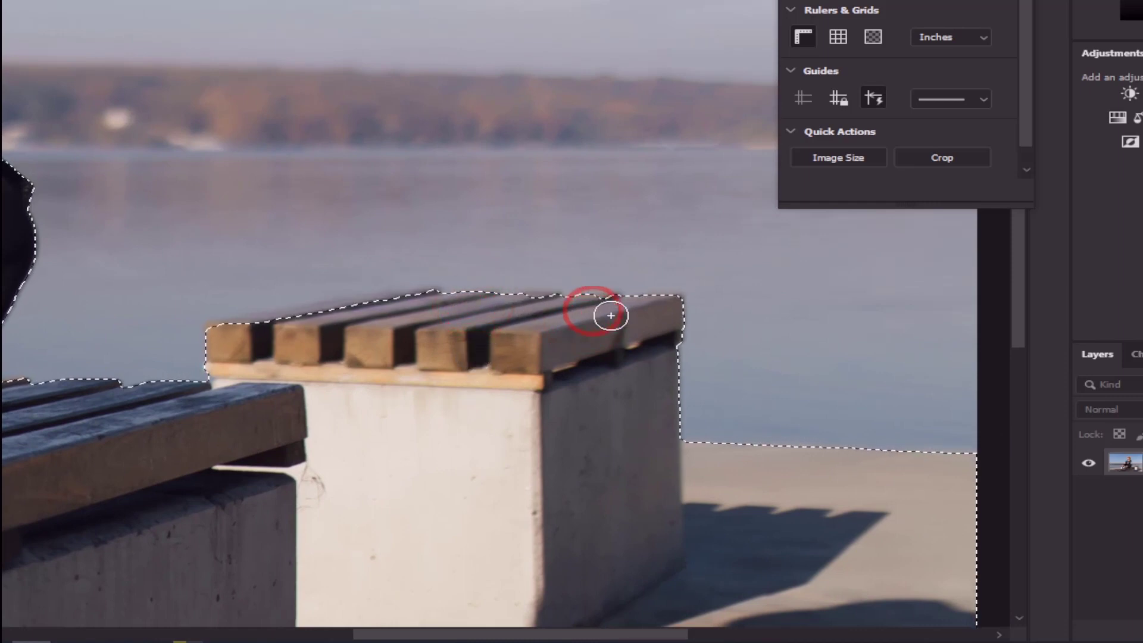
left_click(596, 313)
left_click(657, 320)
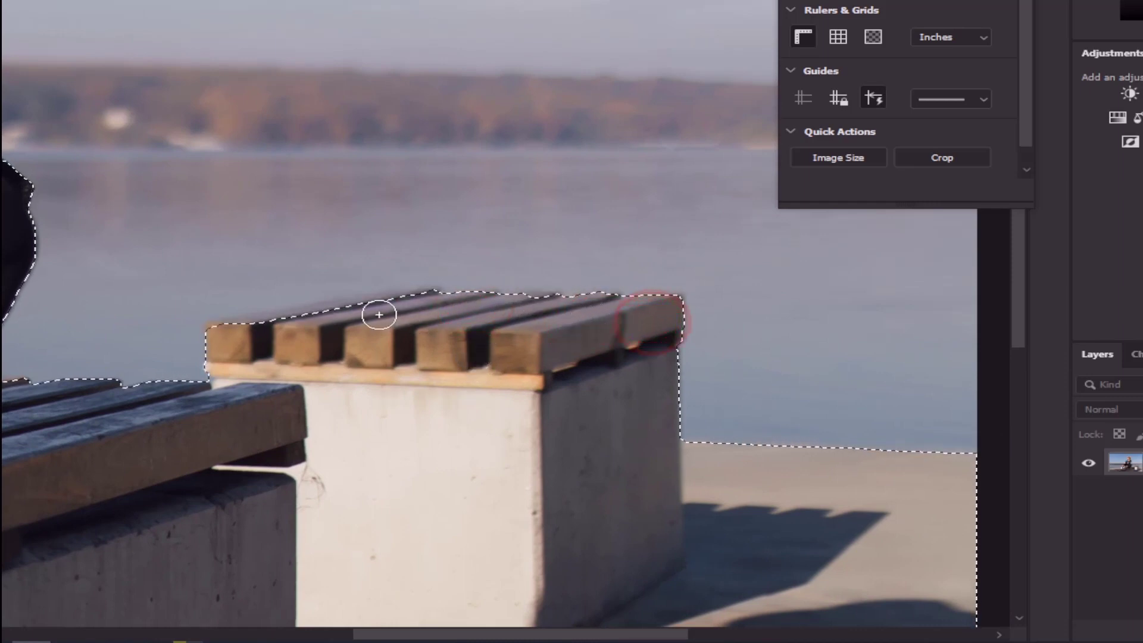
left_click_drag(379, 315, 419, 302)
left_click(331, 323)
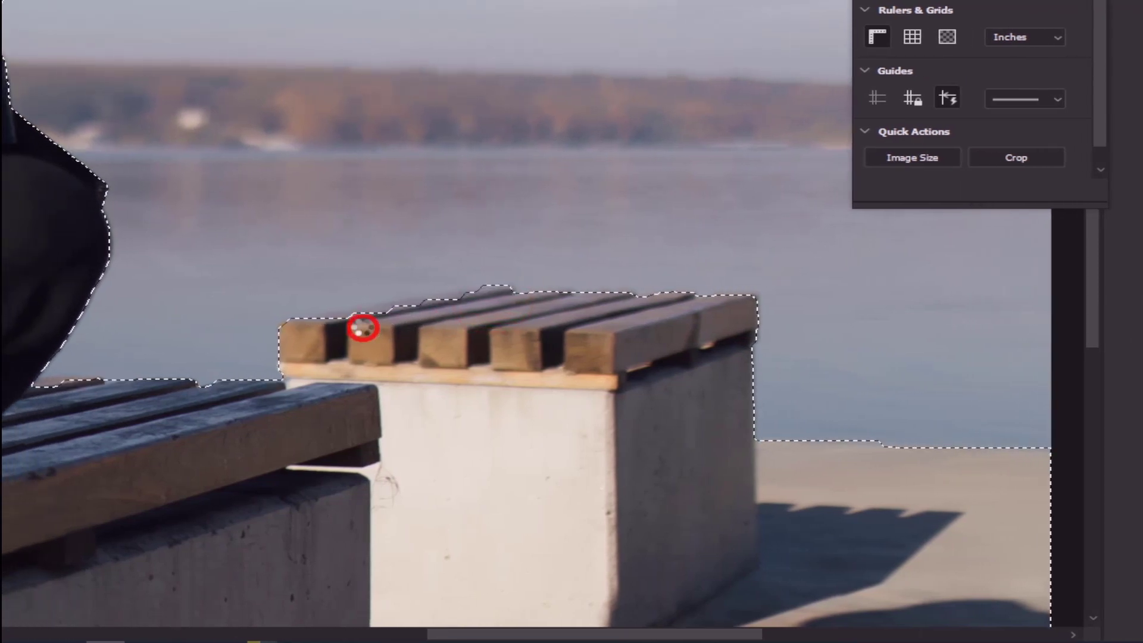
Add the missing parts of the small bench's rear slats to the selection
left_click(360, 325)
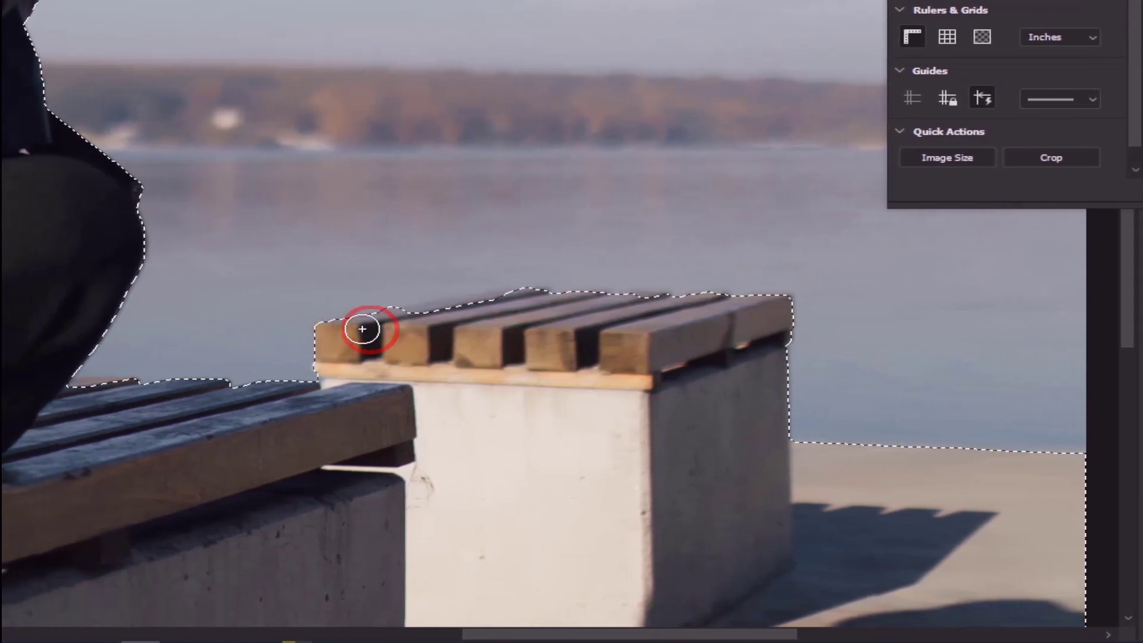
left_click_drag(422, 317, 455, 311)
left_click(461, 307)
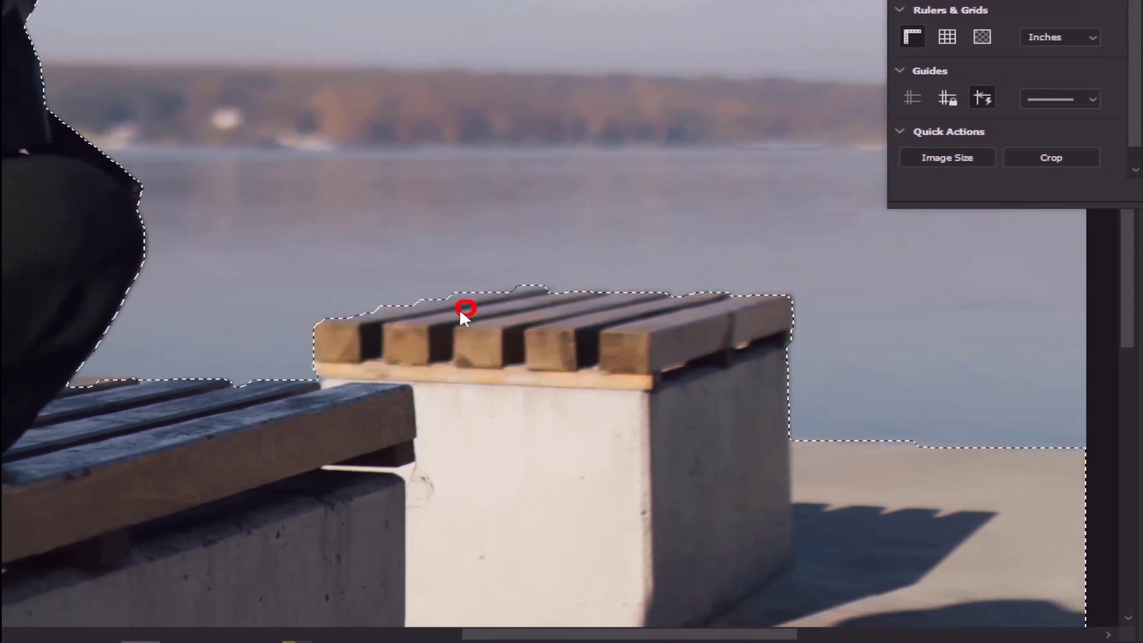
key("ctrl+d")
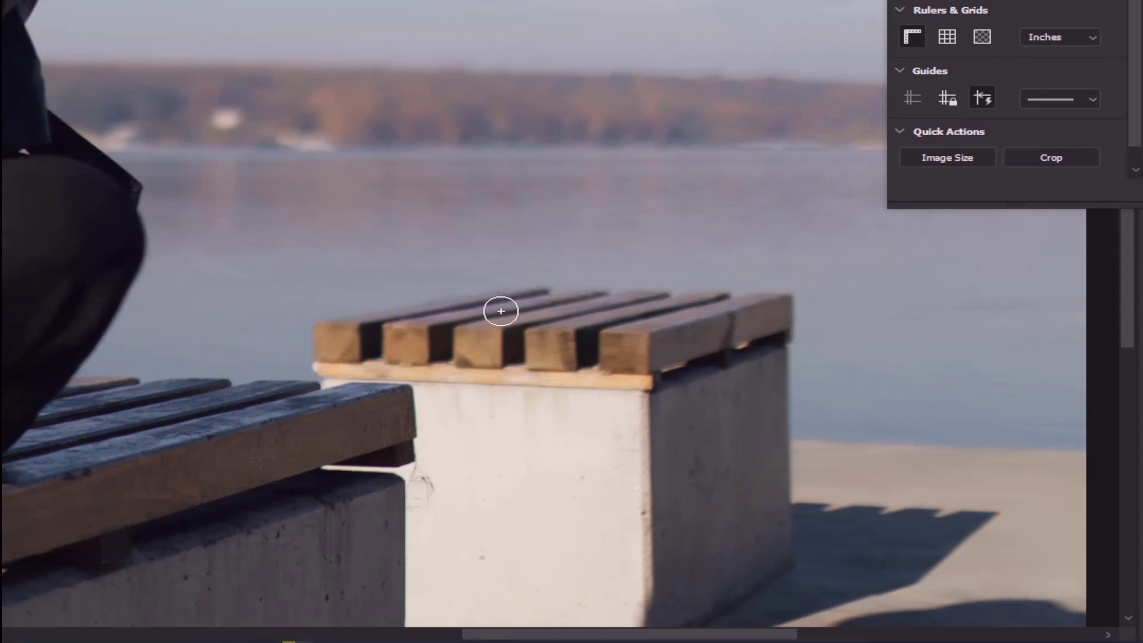
left_click(500, 310)
left_click(505, 302)
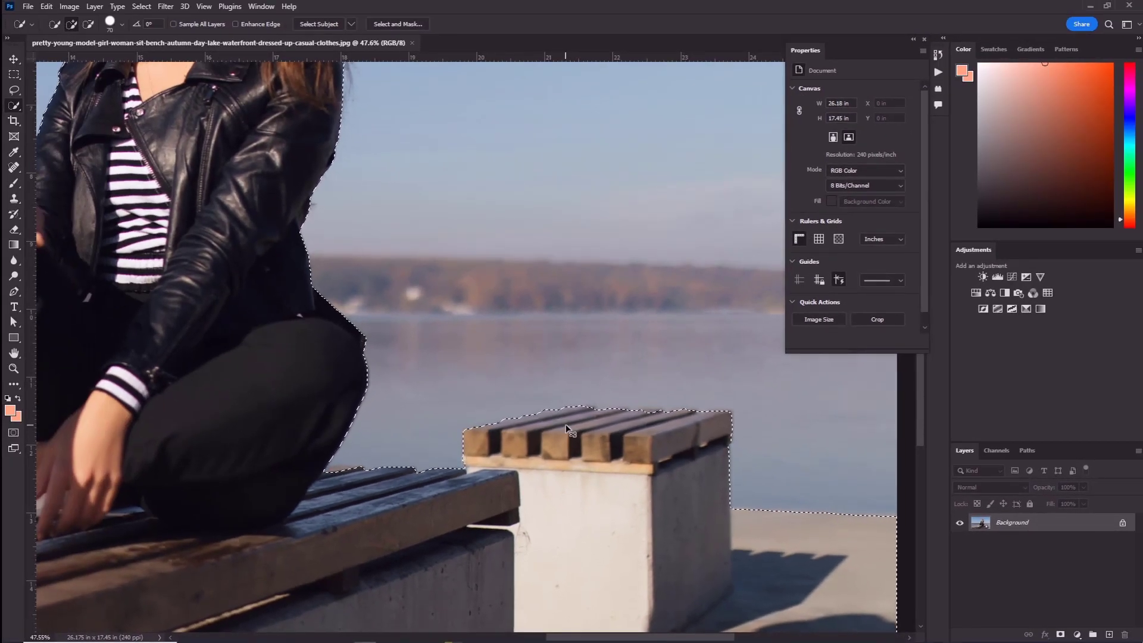
Add a layer mask to the photo layer from the selection to hide the sky and lake
key("ctrl+0")
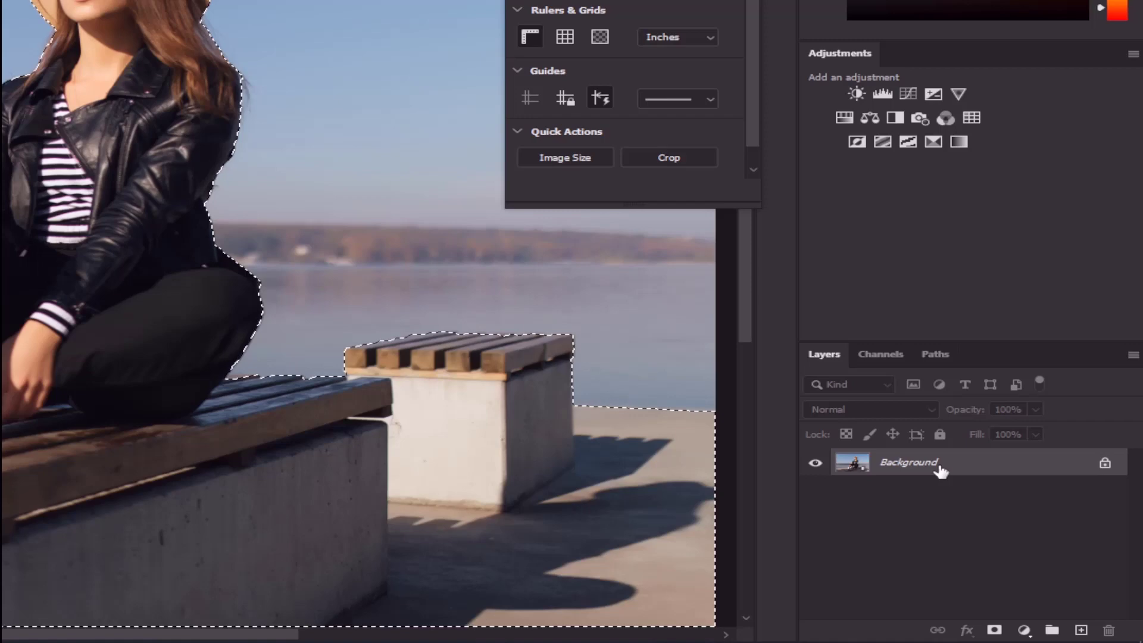
left_click(1029, 525)
left_click(994, 630)
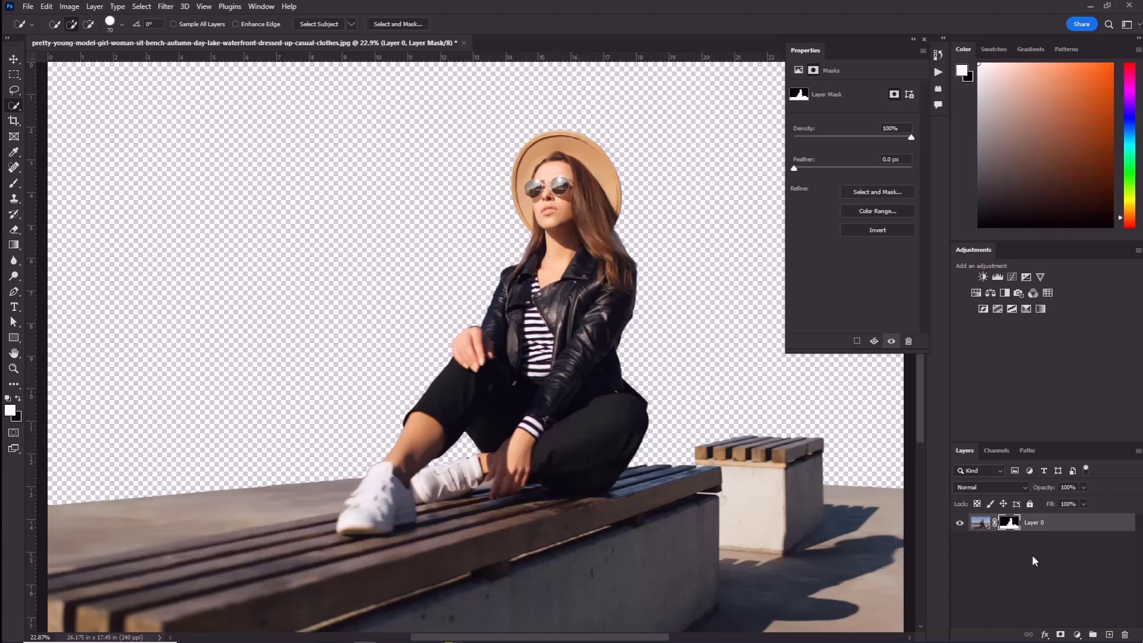
Rename the masked layer as girl and duplicate it
left_click(1037, 525)
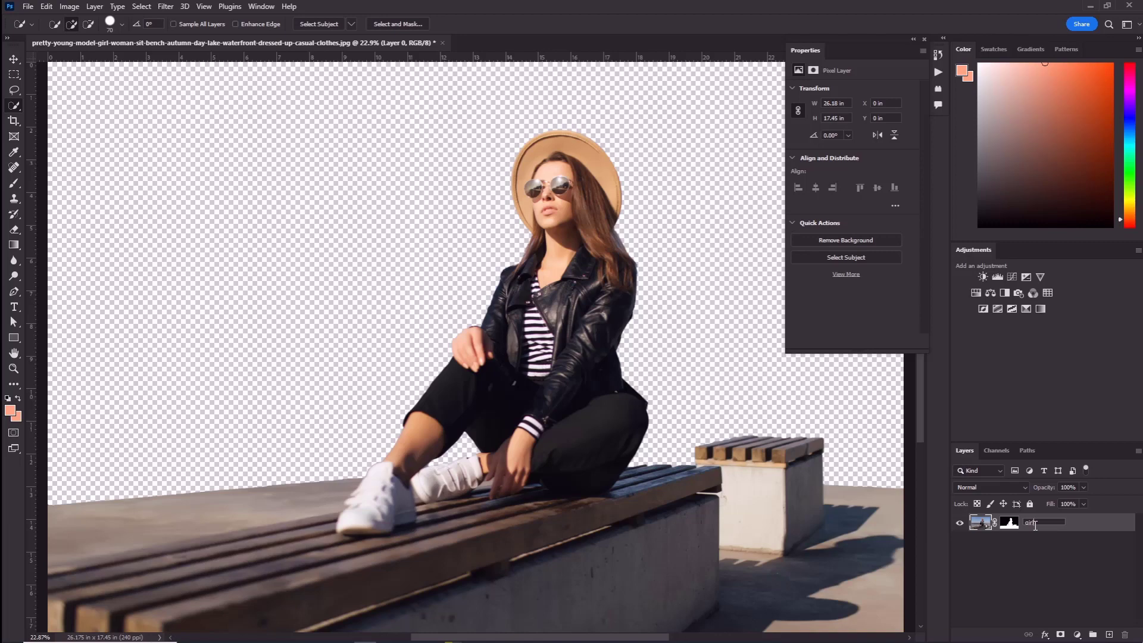
key("Return")
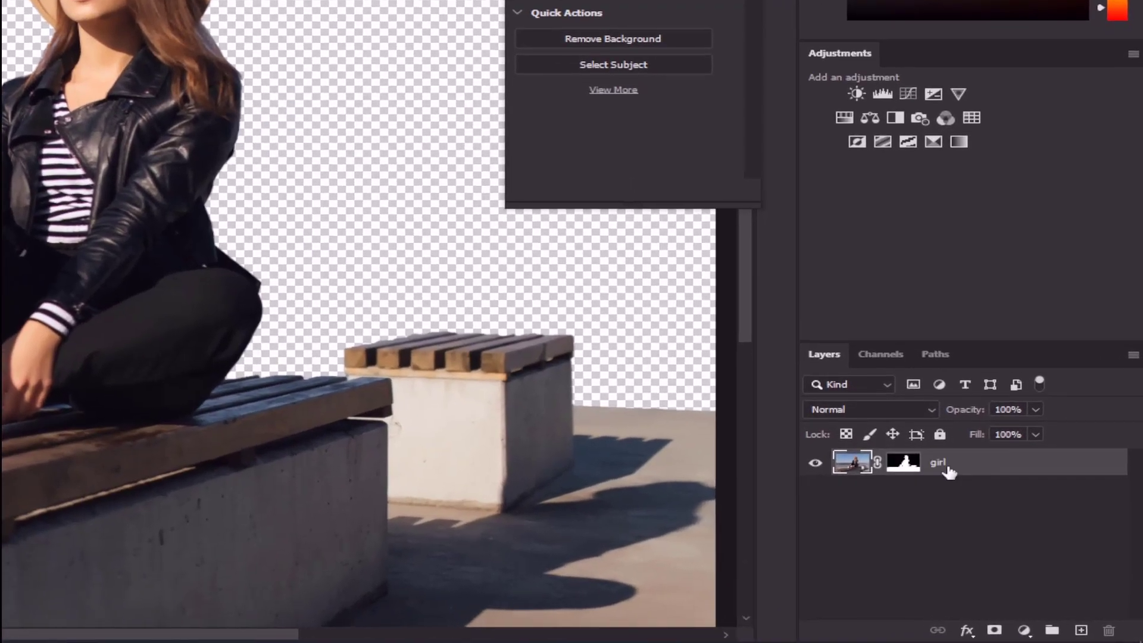
key("ctrl+j")
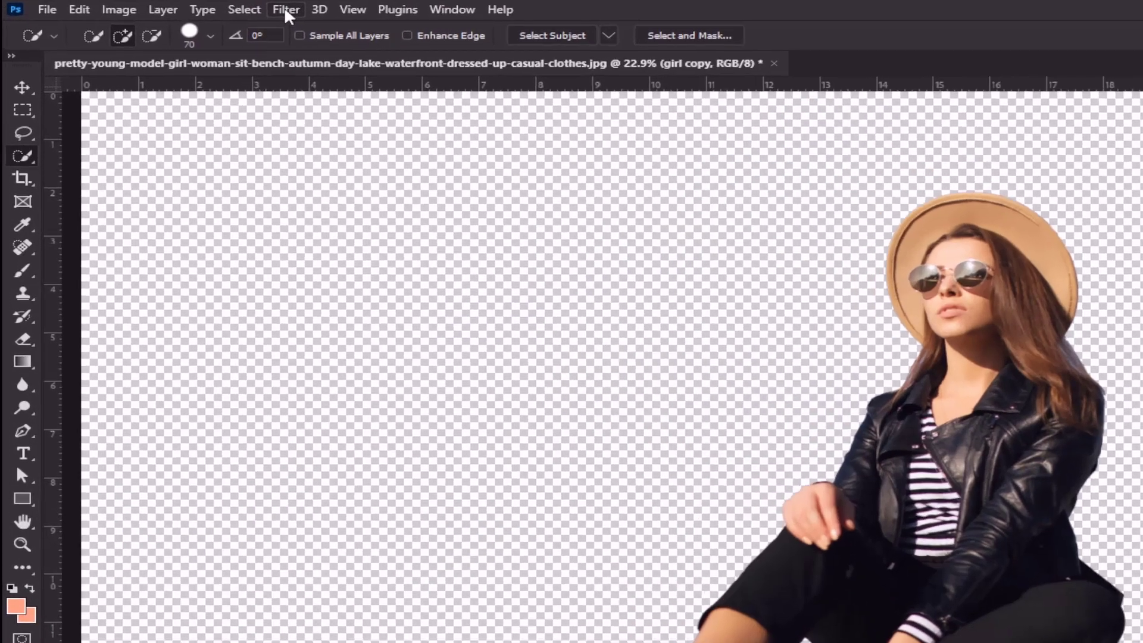
Open the Camera Raw Filter on the duplicated girl layer and set Highlights to -100 and Shadows to +59
left_click(165, 7)
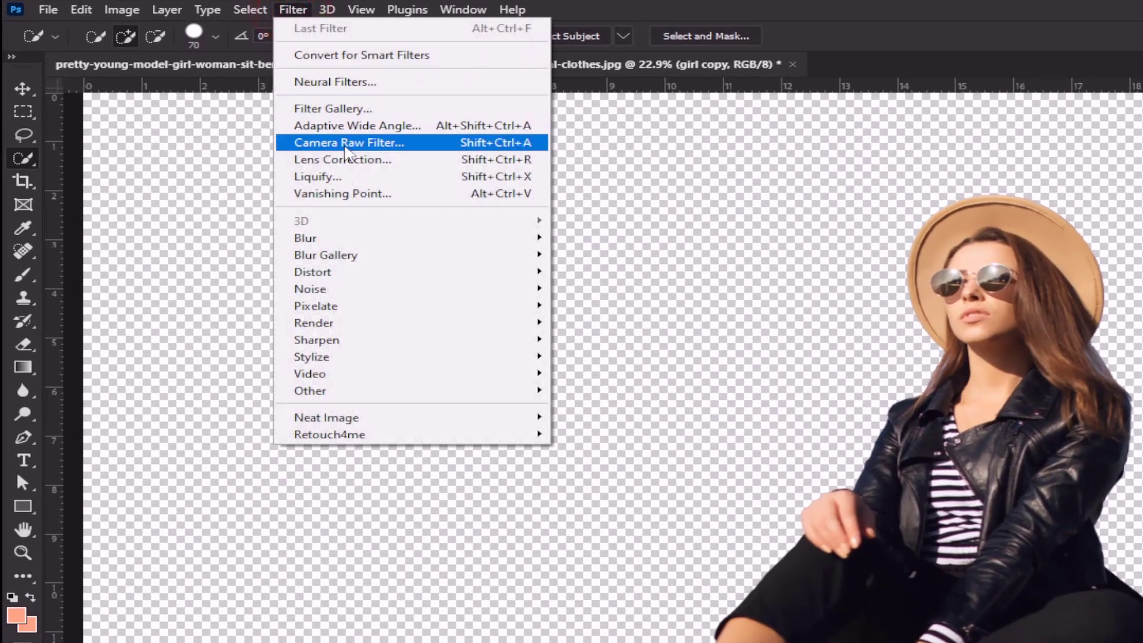
left_click(369, 144)
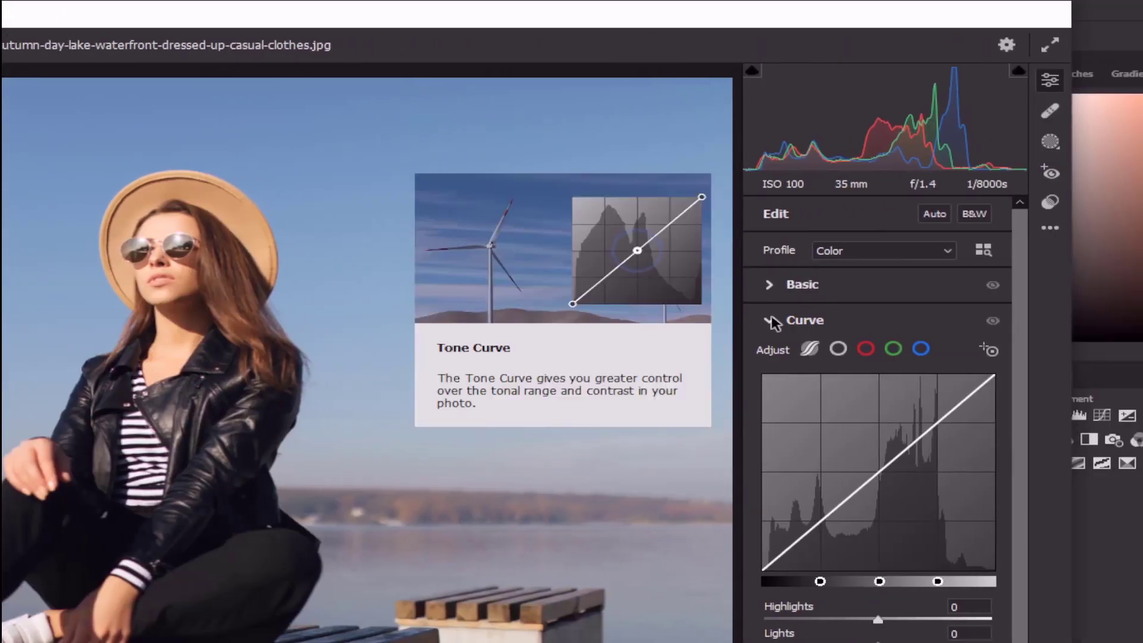
left_click(767, 320)
left_click(768, 286)
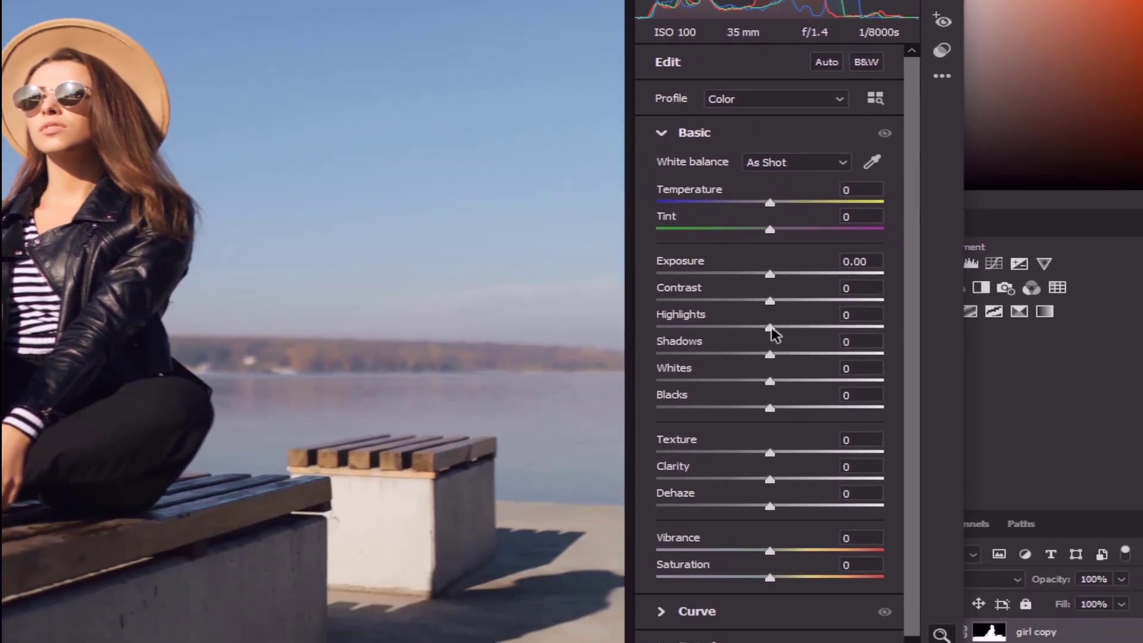
left_click_drag(875, 480, 839, 481)
left_click_drag(734, 330, 647, 335)
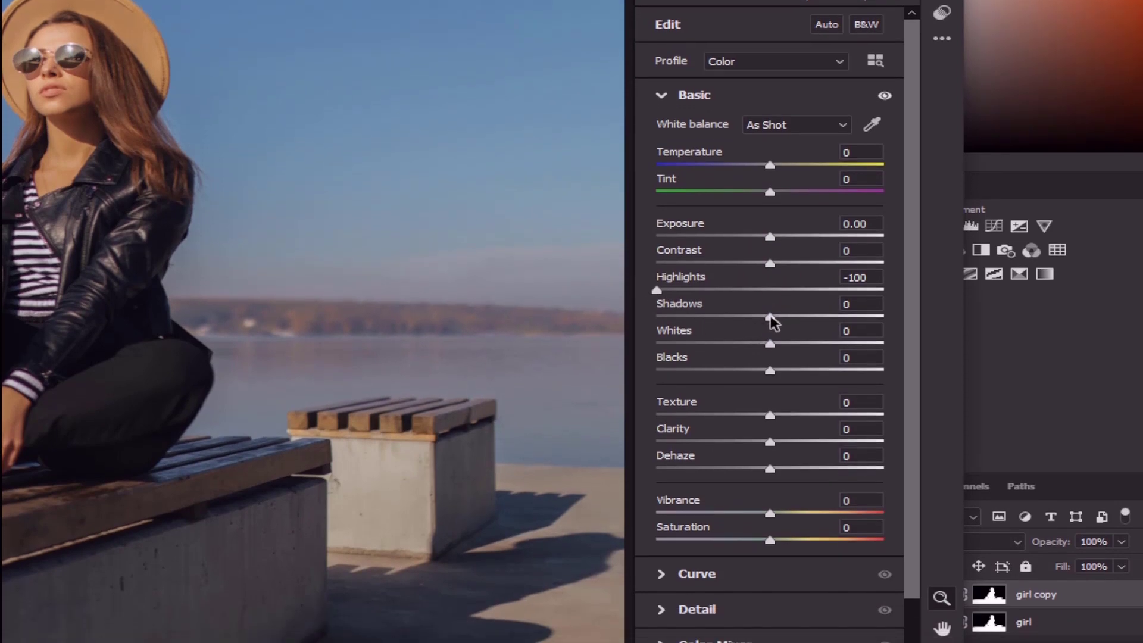
mouse_move(772, 321)
left_mouse_down()
mouse_move(829, 324)
mouse_move(788, 327)
left_mouse_up()
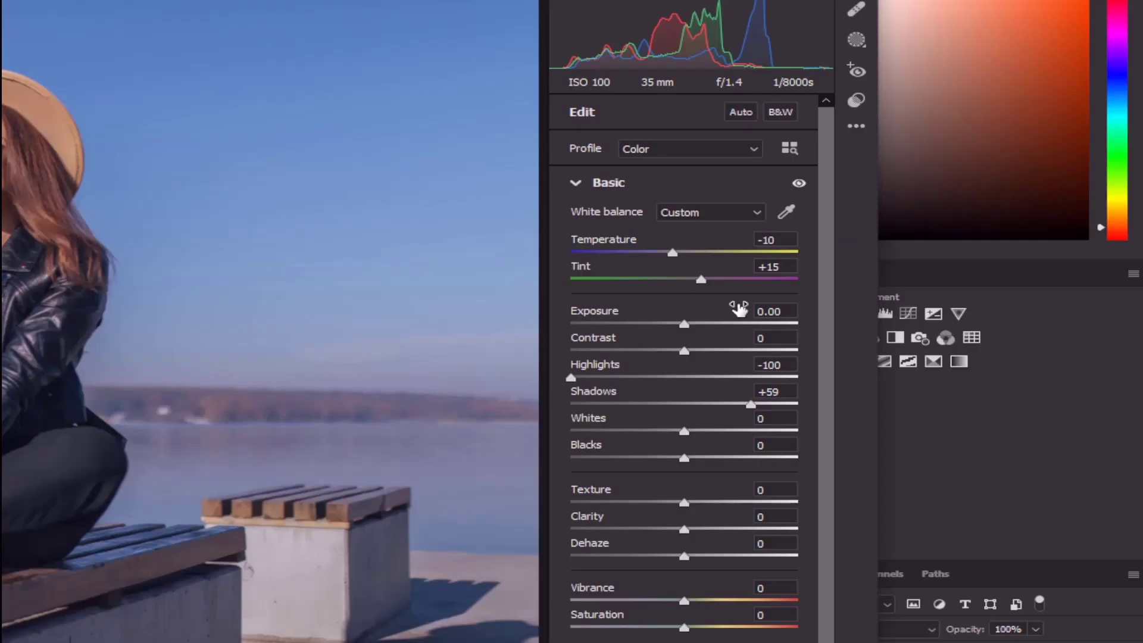
Set the Camera Raw white balance to Temperature -15 and Tint +10
mouse_move(740, 308)
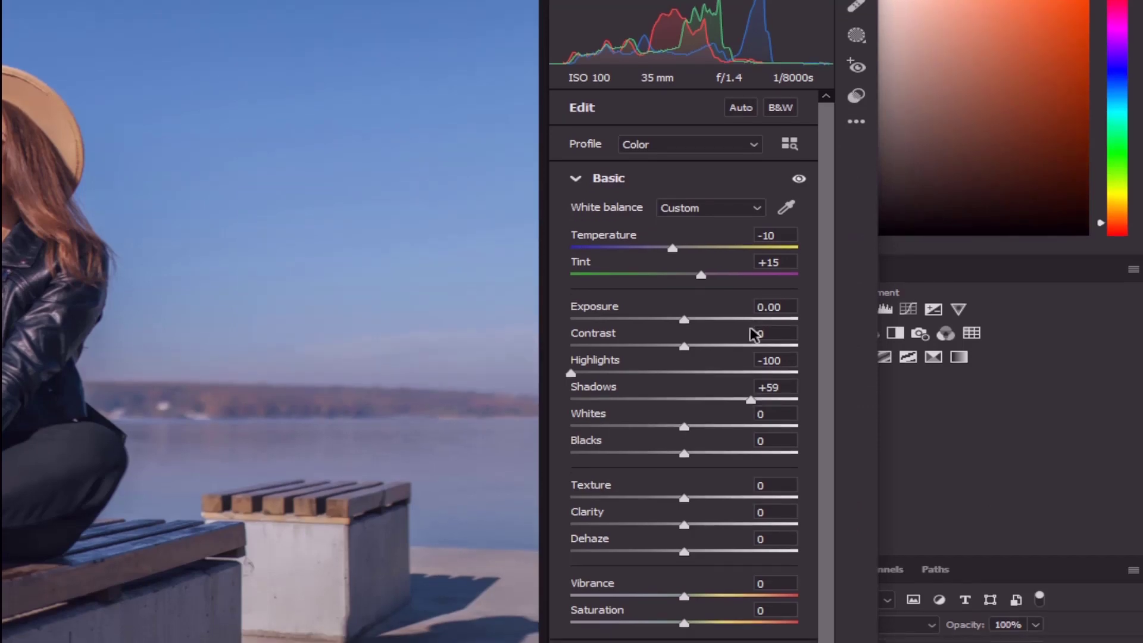
left_click(765, 305)
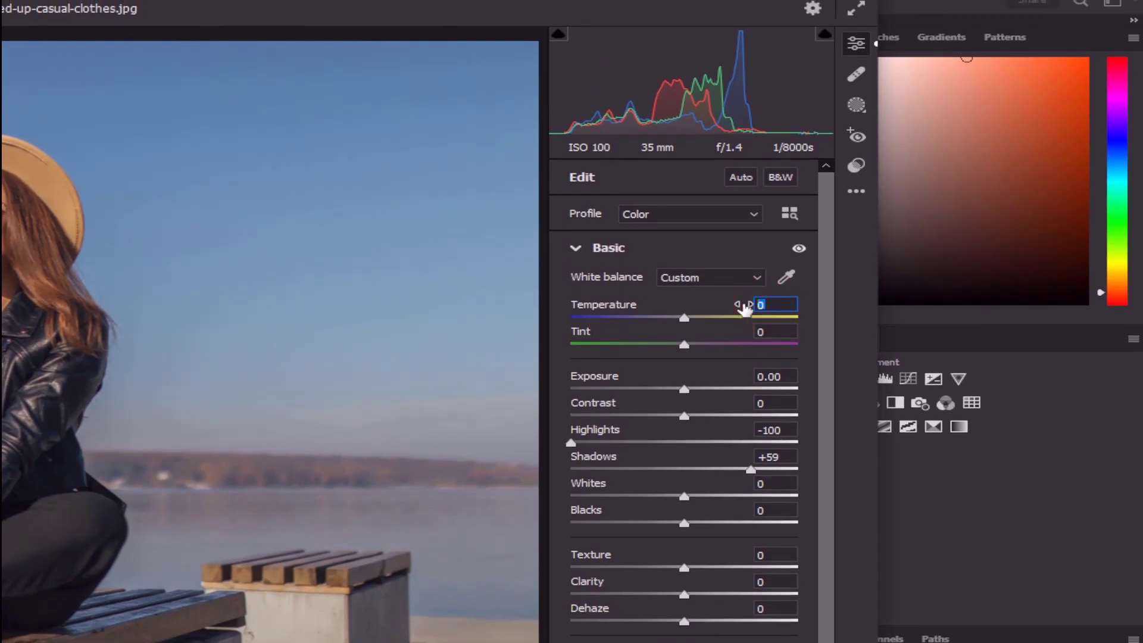
type("-15")
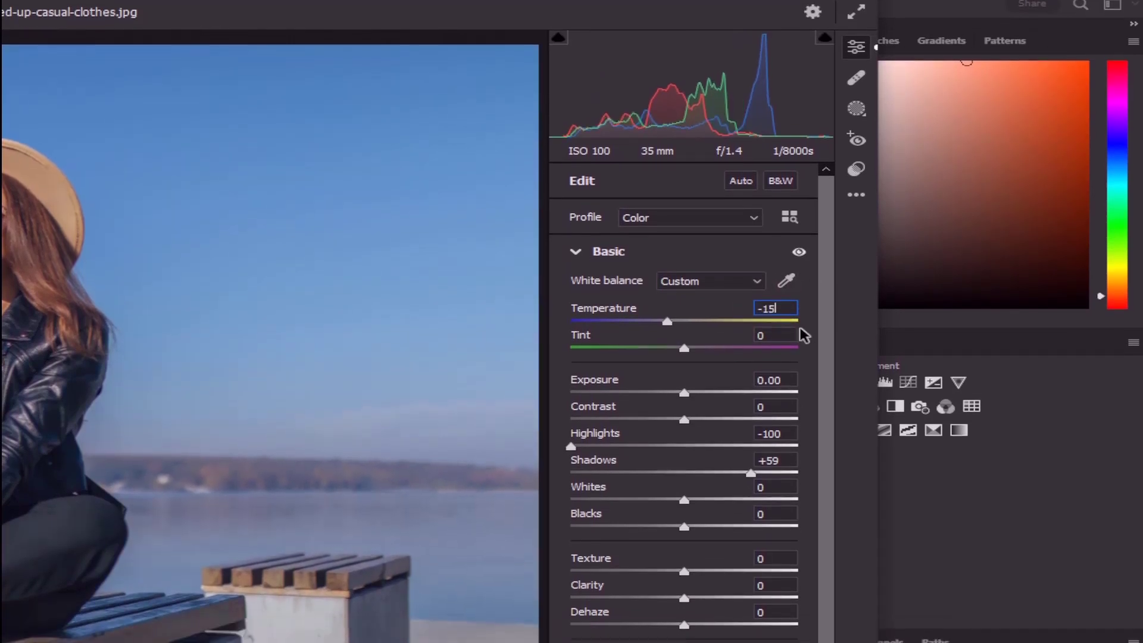
left_click(756, 362)
type("10")
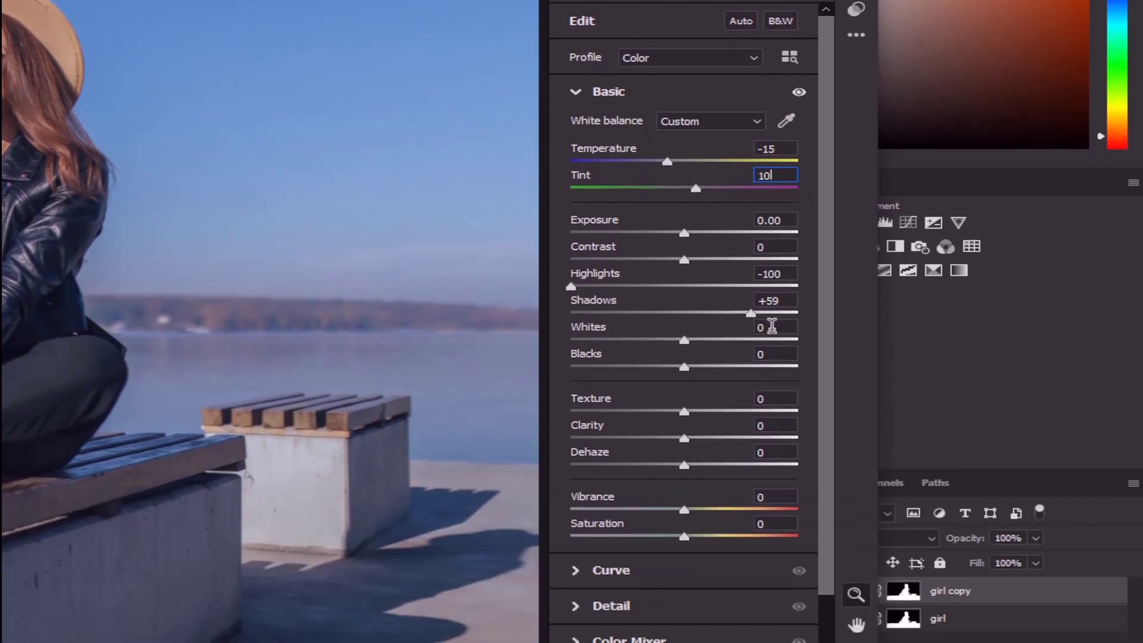
Set Whites to -55 and Blacks to +50, and apply the Camera Raw Filter
left_click(766, 478)
type("-")
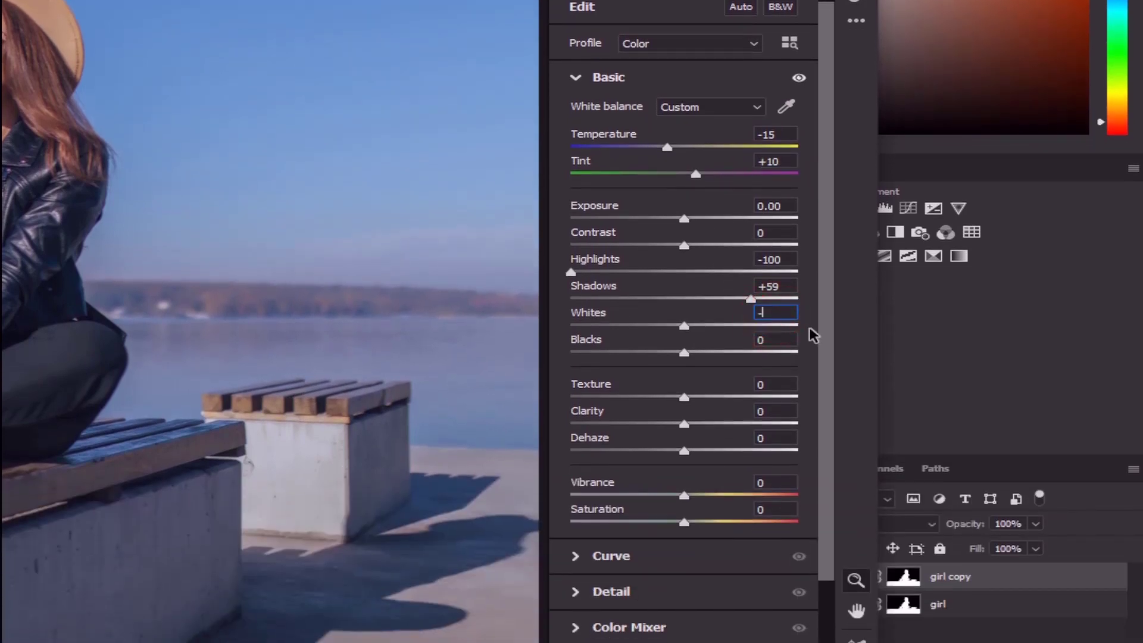
type("55")
left_click_drag(772, 340, 753, 342)
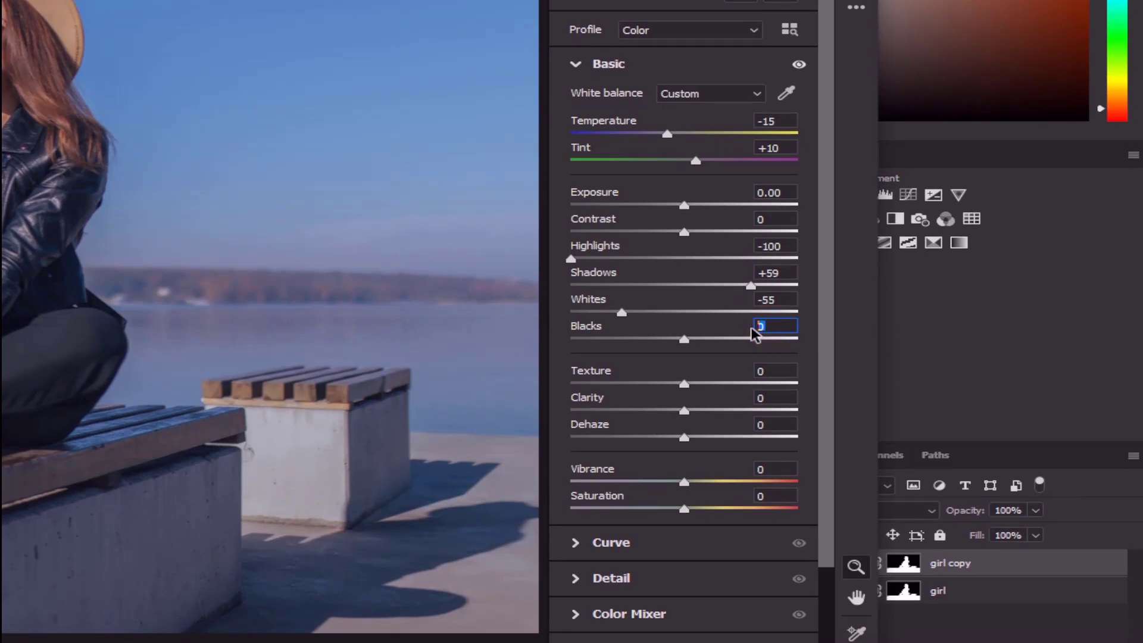
type("50")
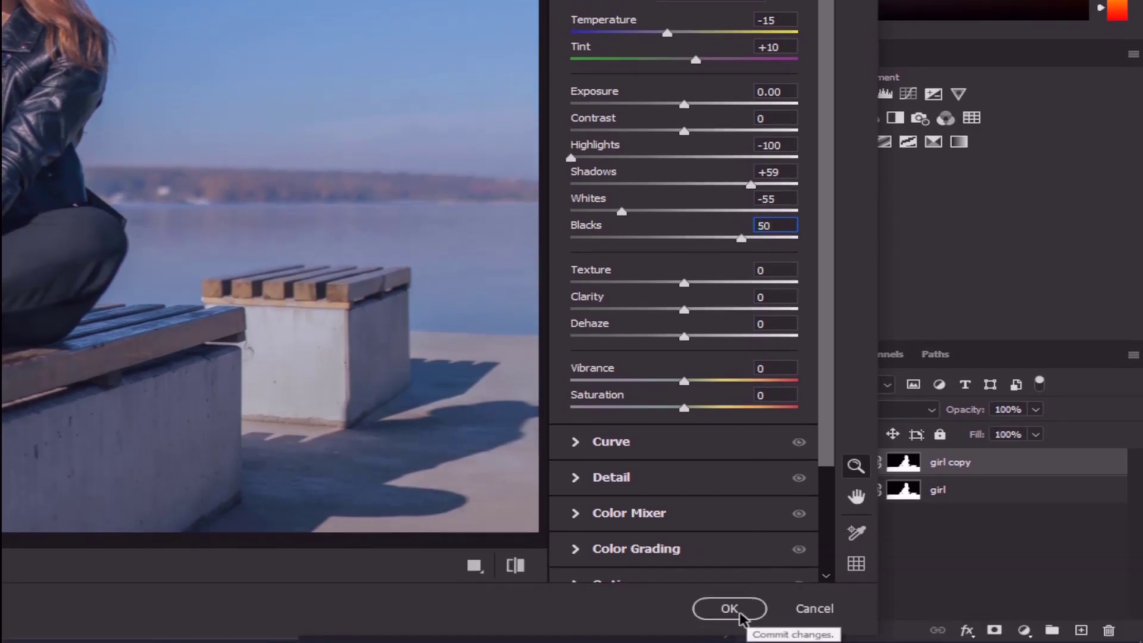
left_click(731, 607)
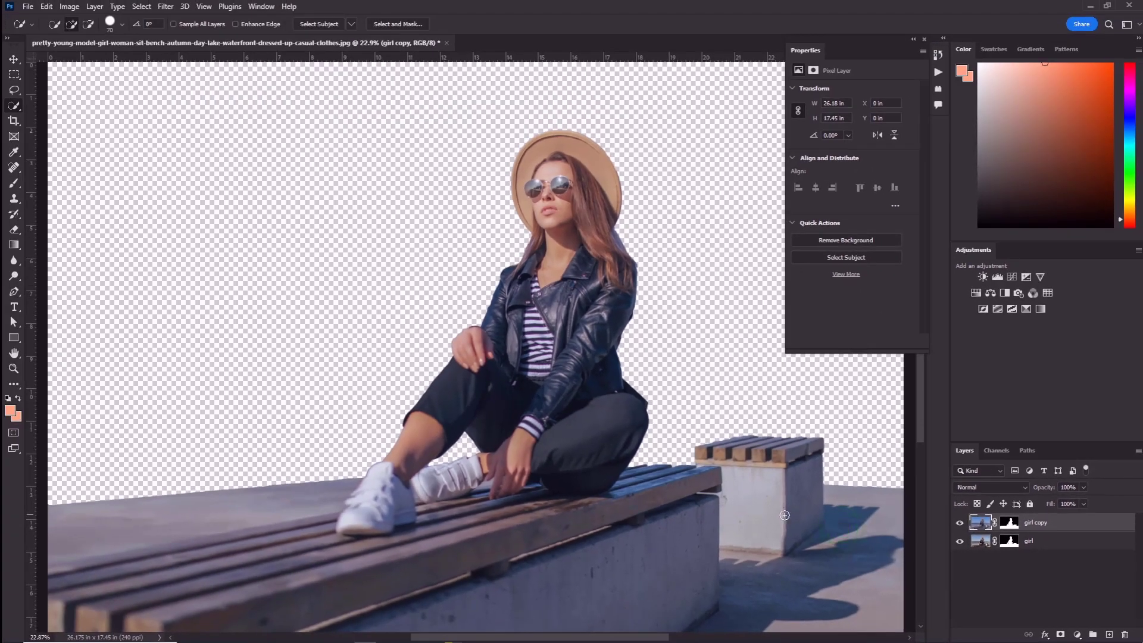
Switch to the Move tool and duplicate the color-adjusted girl copy layer
left_click(13, 59)
left_click(263, 241)
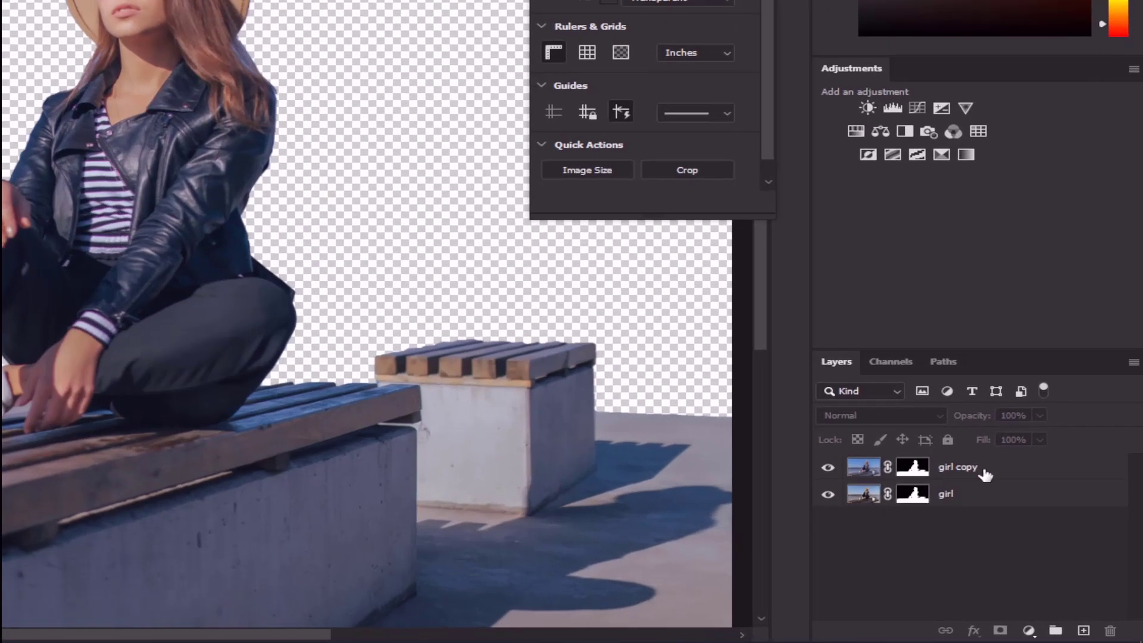
left_click(1052, 528)
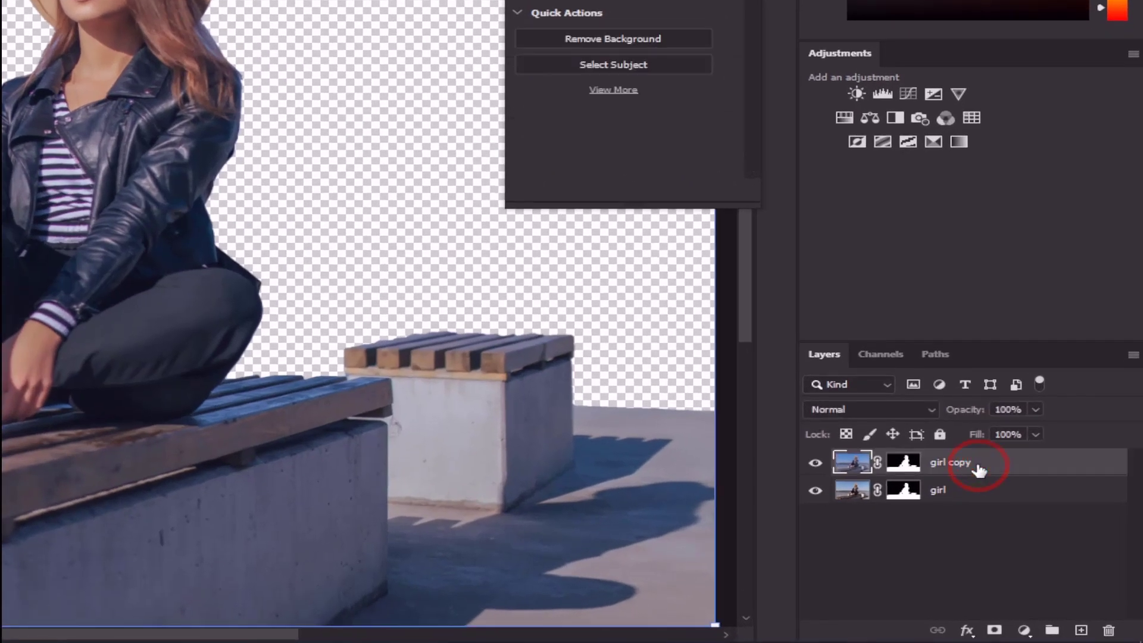
key("ctrl+j")
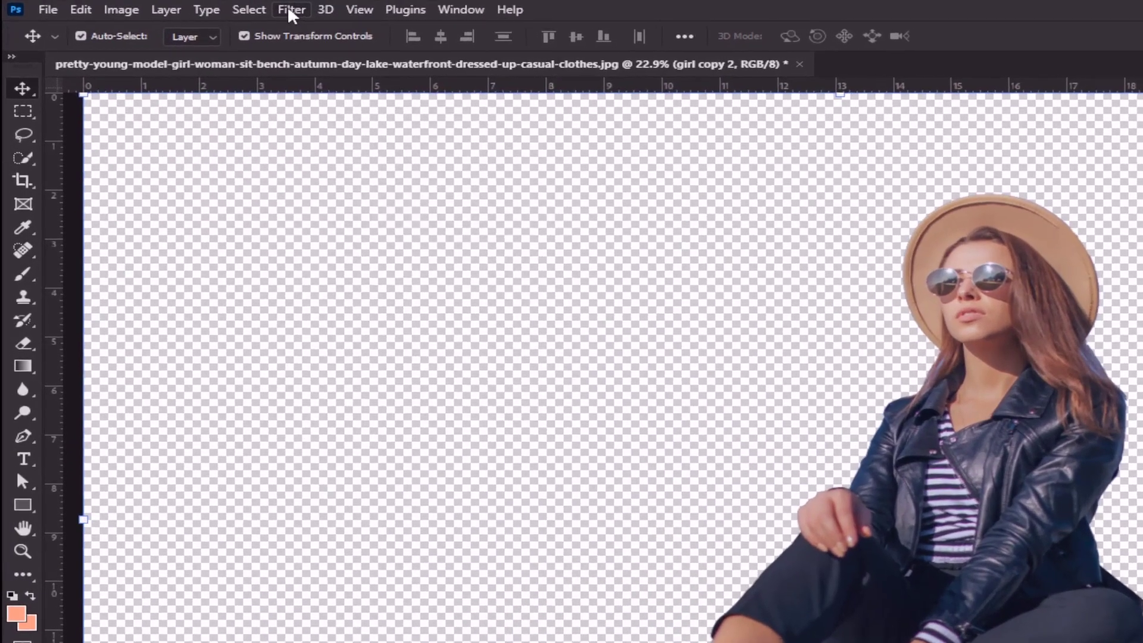
Open the Filter Gallery on the girl copy 2 layer and choose the Poster Edges artistic filter
left_click(167, 7)
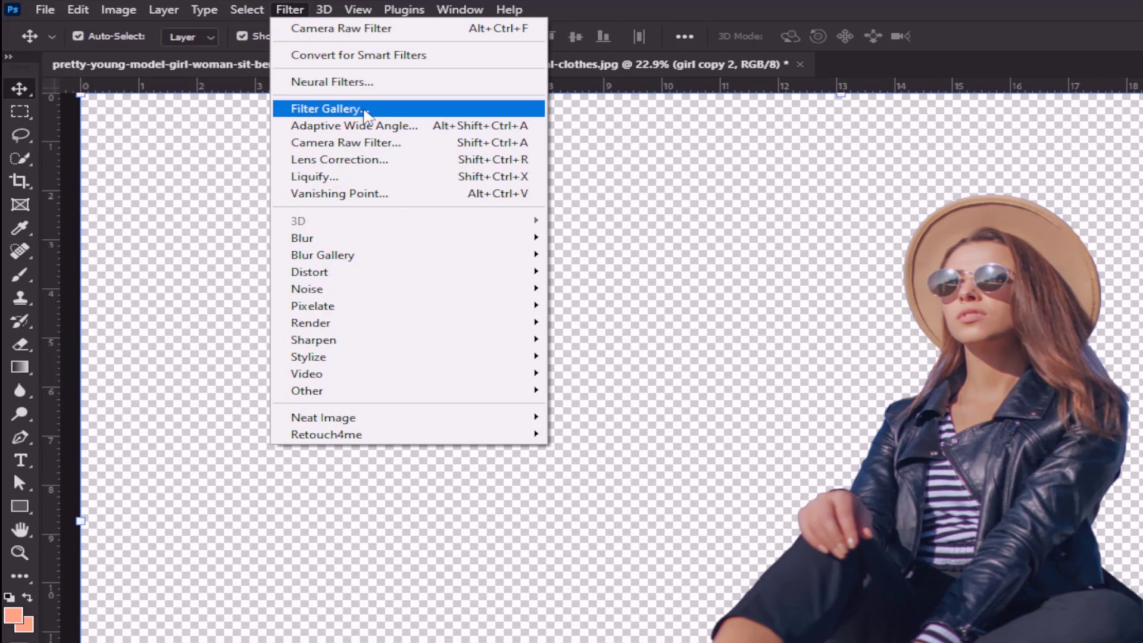
left_click(364, 112)
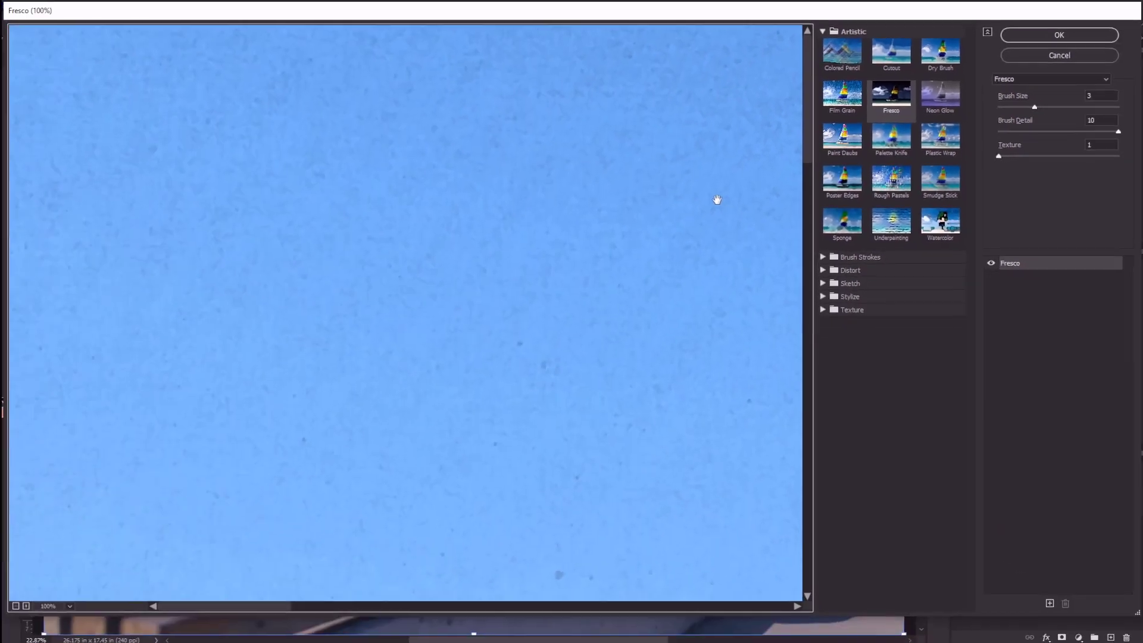
scroll(717, 196, "down", 6)
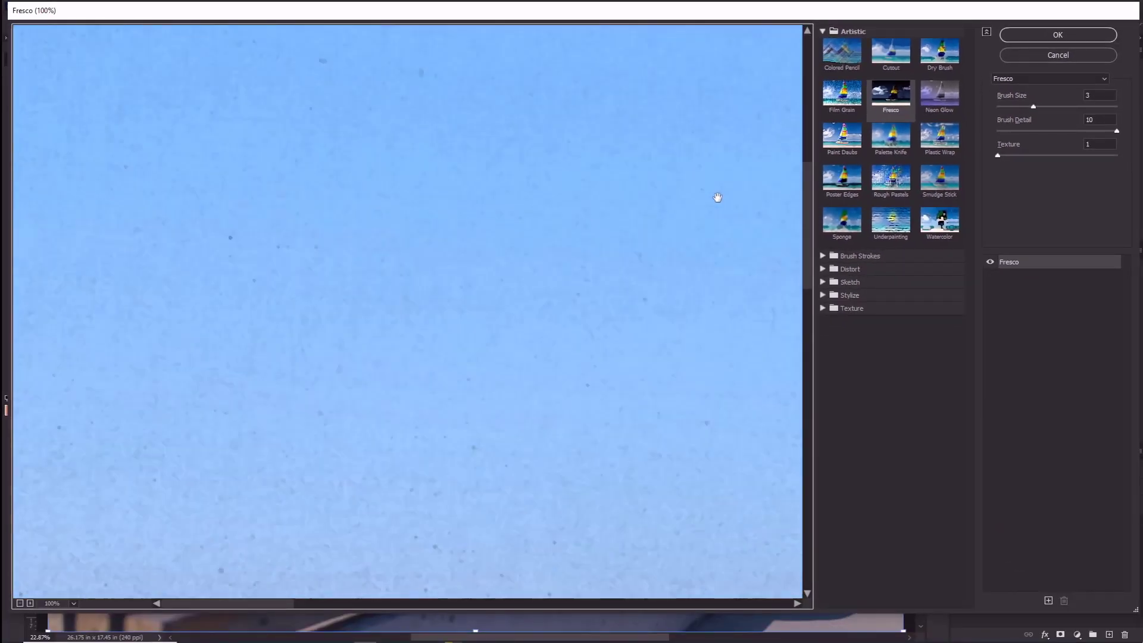
scroll(715, 188, "down", 8)
key("ctrl")
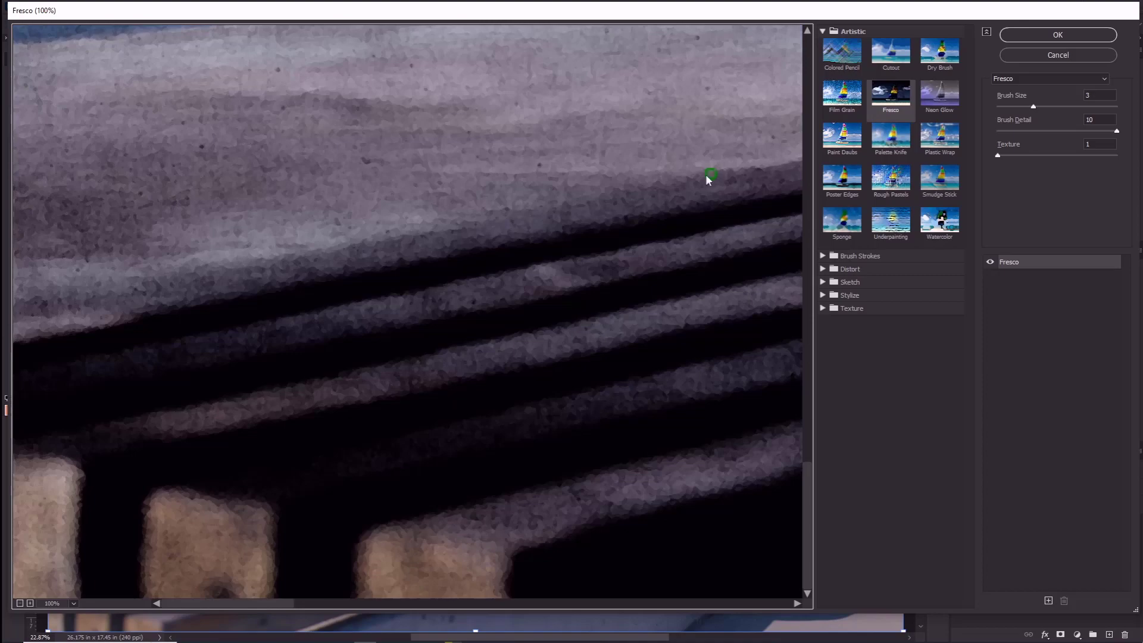
left_click(694, 191, "alt")
left_click(692, 190, "alt")
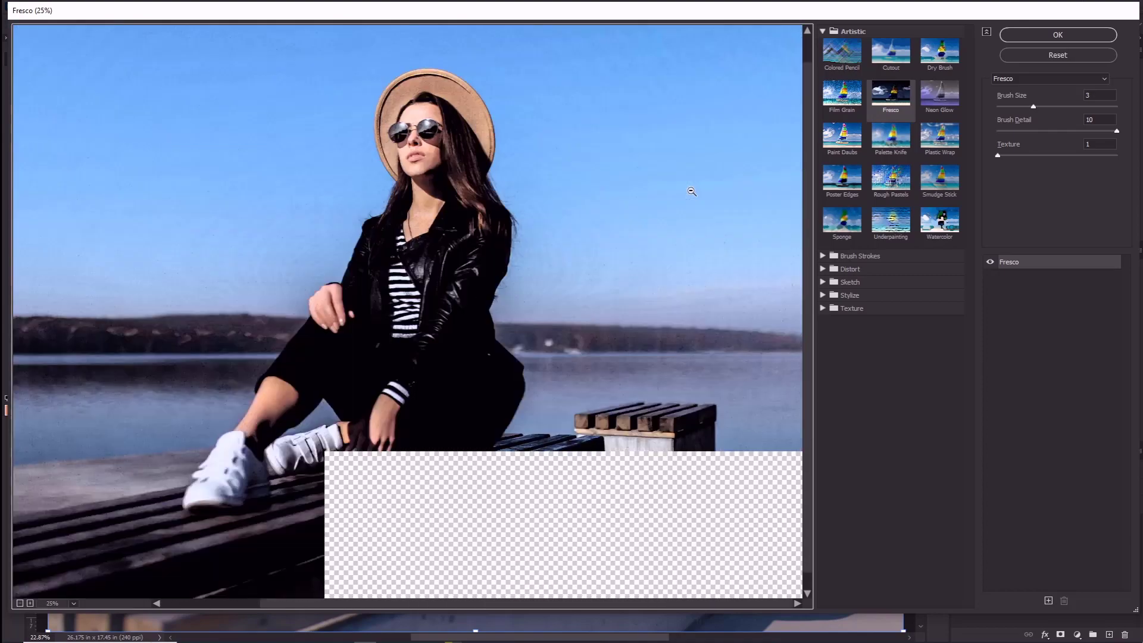
left_click(540, 203, "alt")
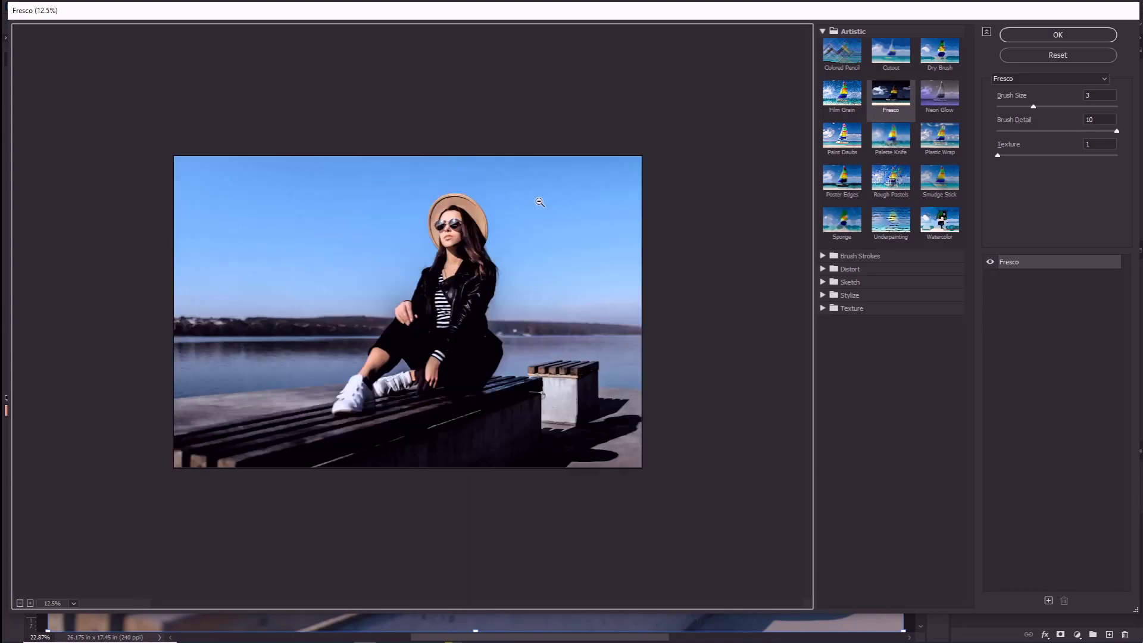
left_click(511, 219, "ctrl")
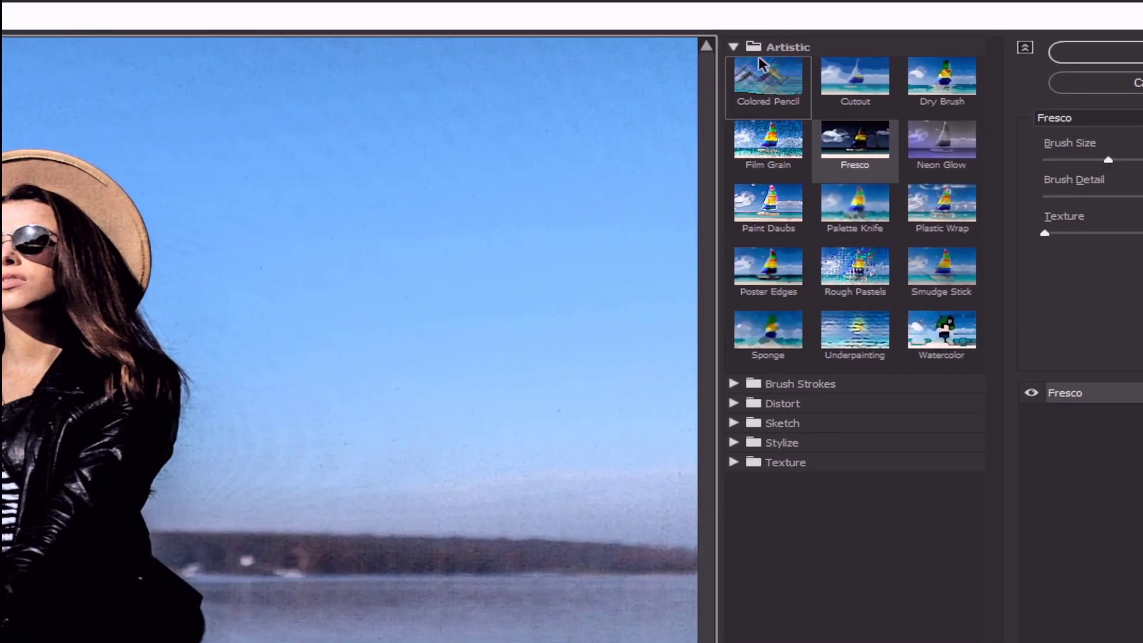
left_click(839, 33)
left_click(839, 33)
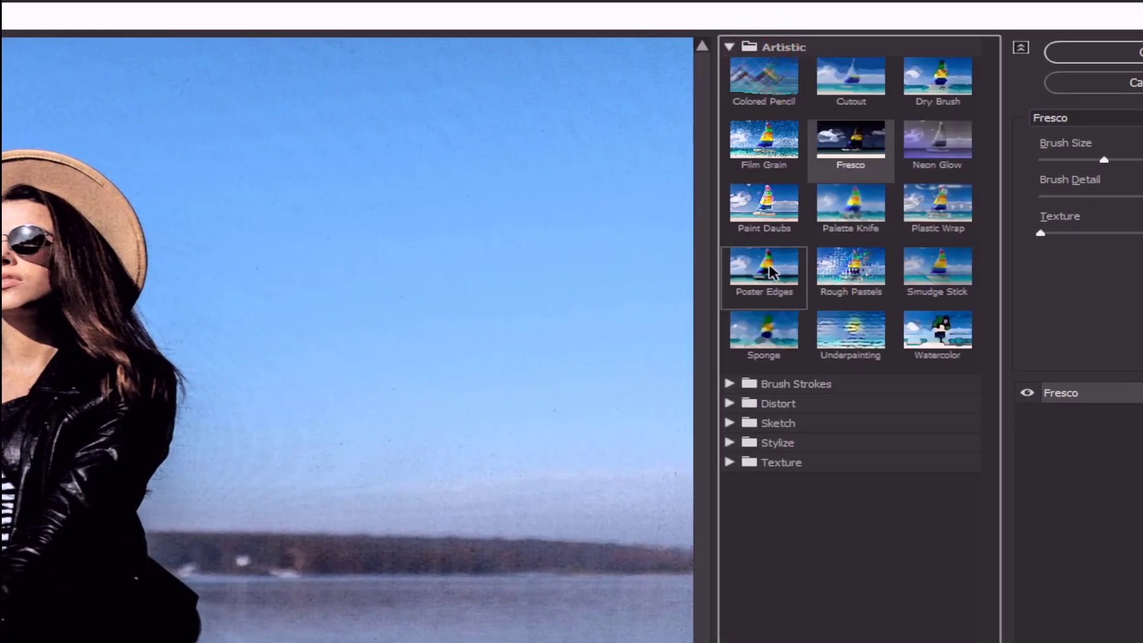
left_click(765, 277)
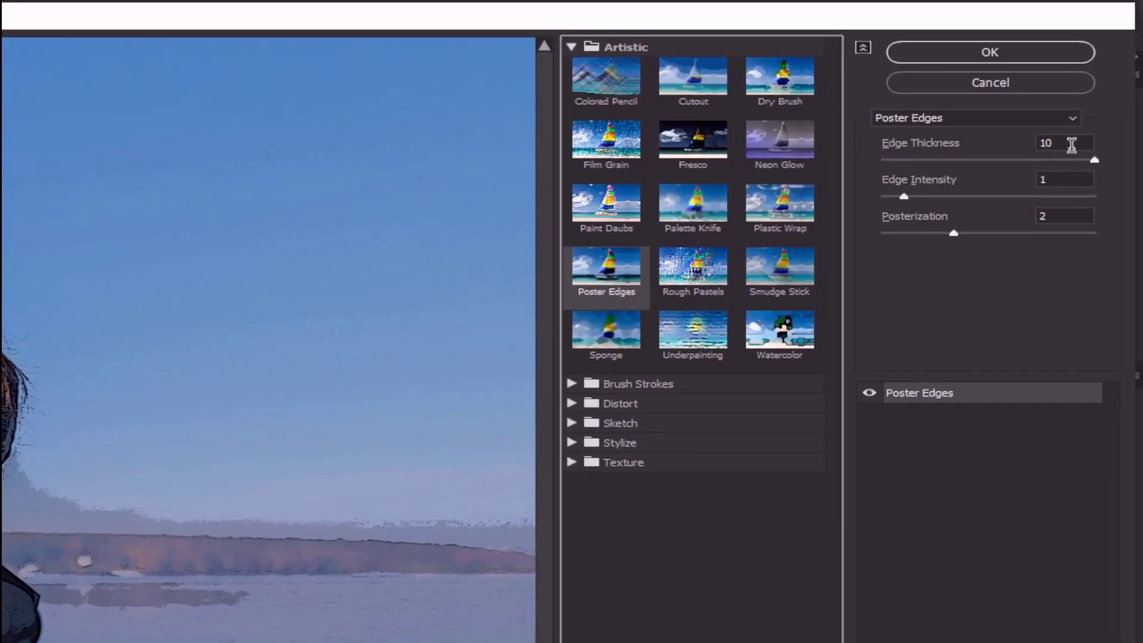
Set Poster Edges to Edge Thickness 0, Edge Intensity 0 and Posterization 1, and apply the filter
double_click(1085, 98)
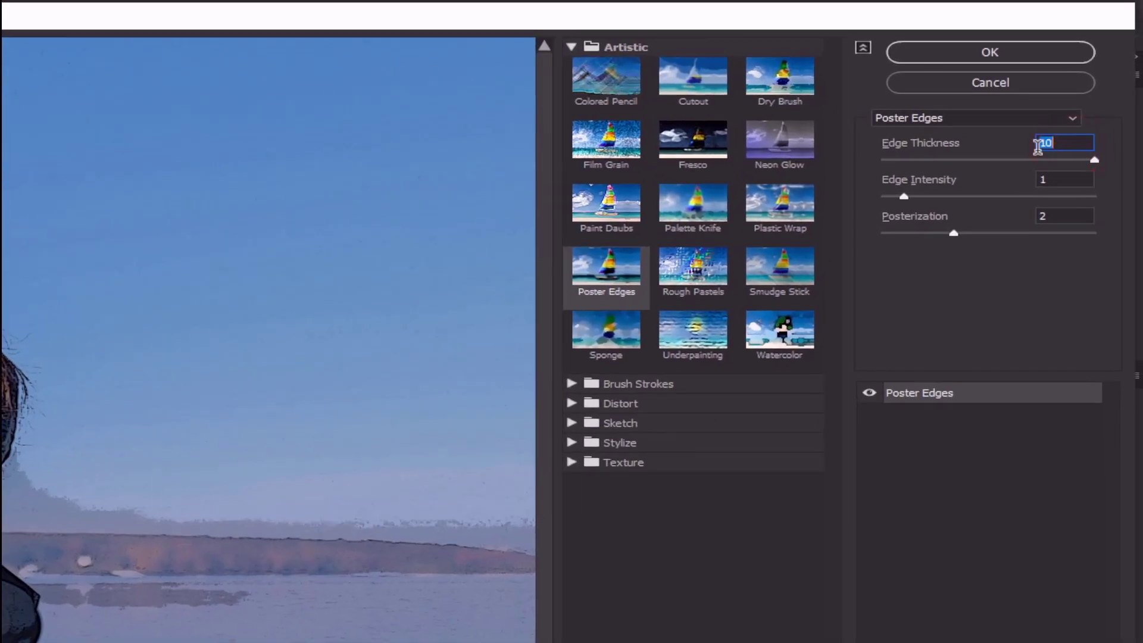
type("0")
left_click(1064, 178)
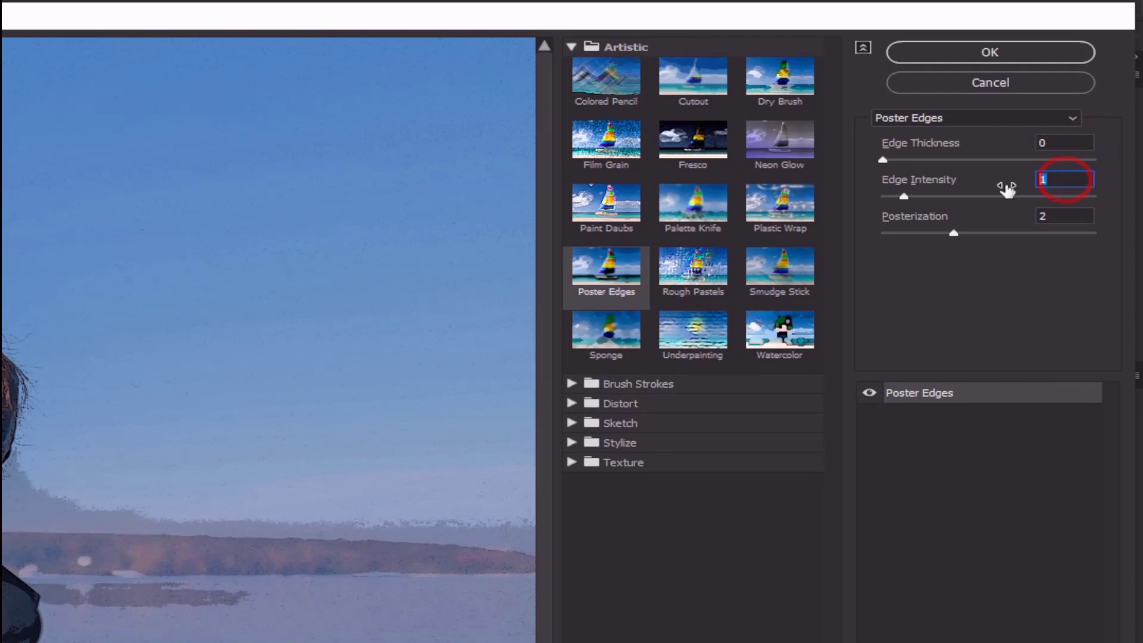
type("0")
left_click(1055, 216)
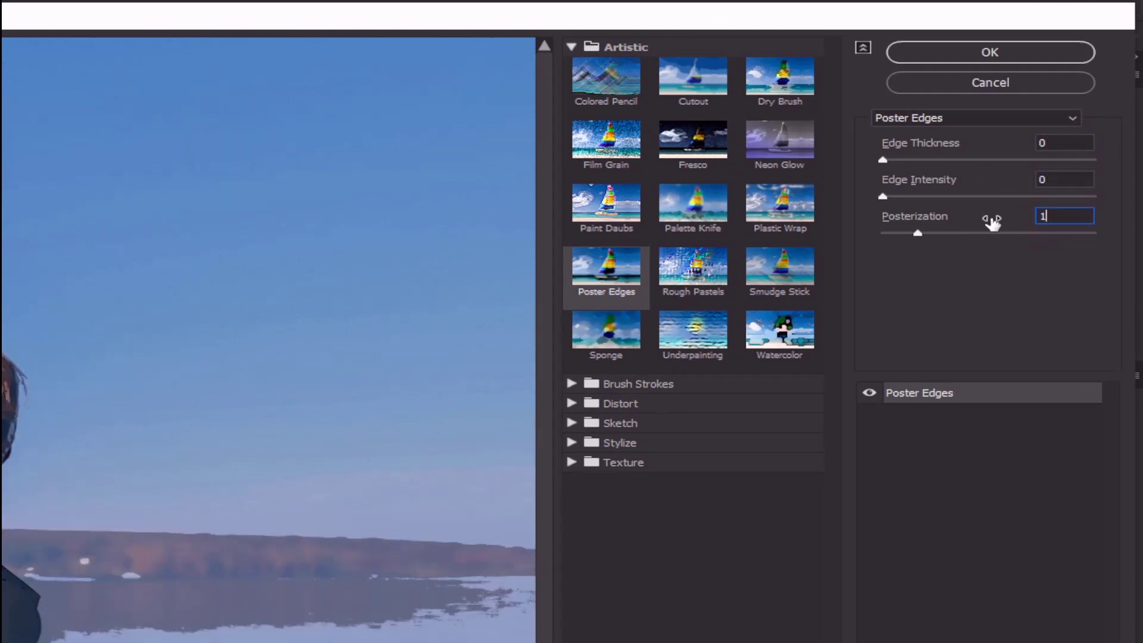
left_click(976, 52)
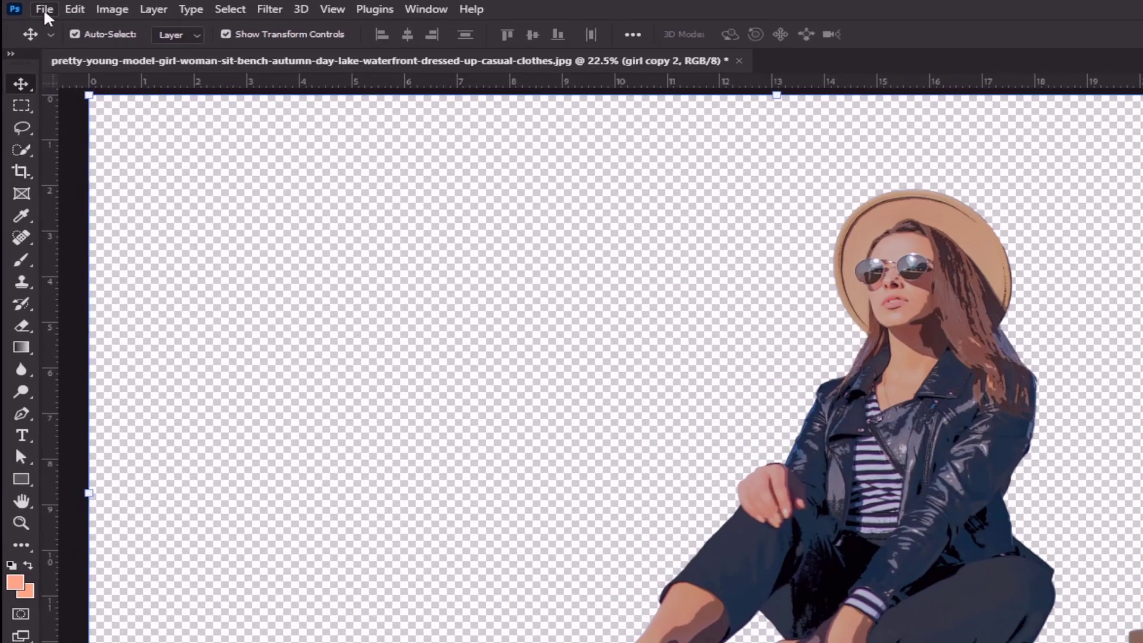
Open the anime spring sunset wallpaper image and bring it into the girl document as a new layer
left_click(28, 6)
left_click(61, 24)
double_click(250, 432)
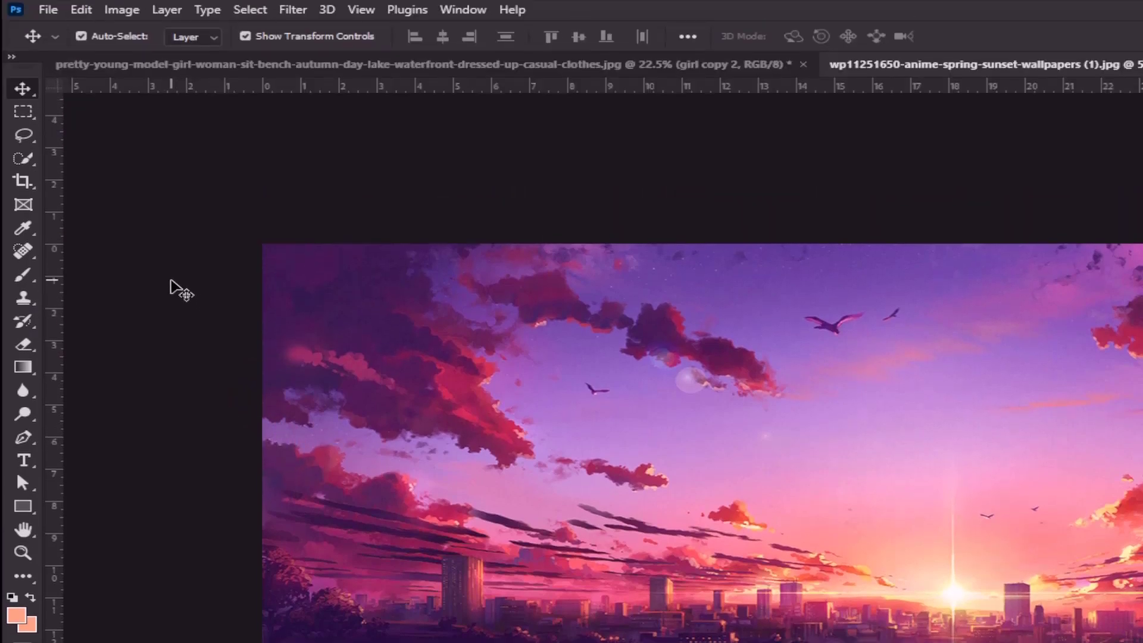
left_click(23, 90)
left_click_drag(572, 251, 491, 218)
left_click_drag(492, 303, 534, 241)
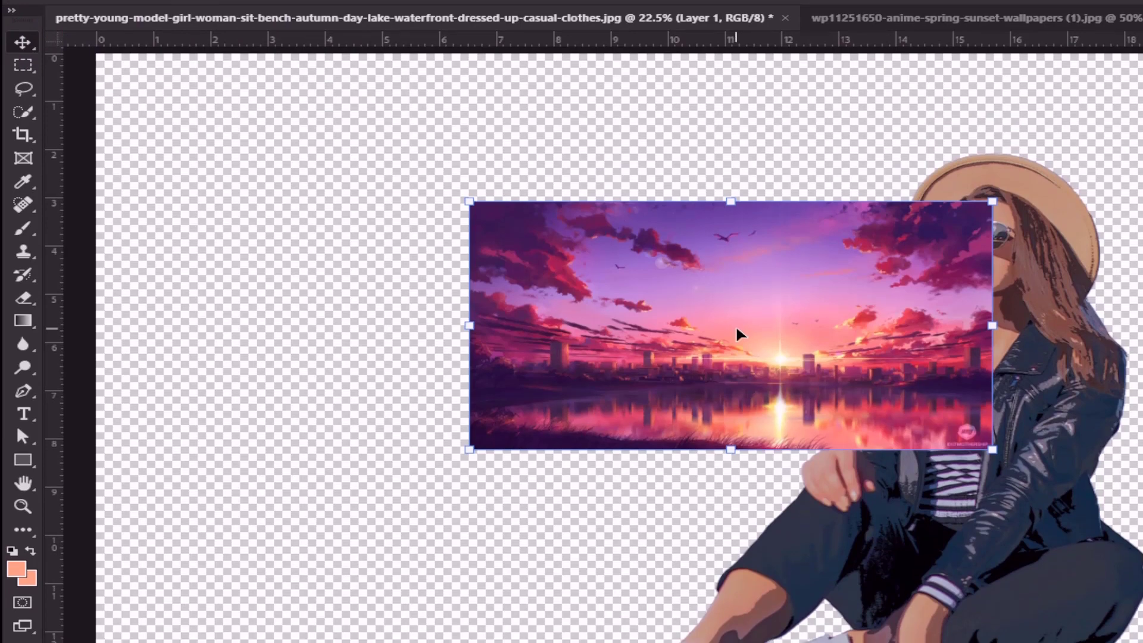
Scale the sunset picture to about 350% so it covers the whole canvas, and place its layer directly beneath girl copy 2
scroll(736, 333, "down", 3)
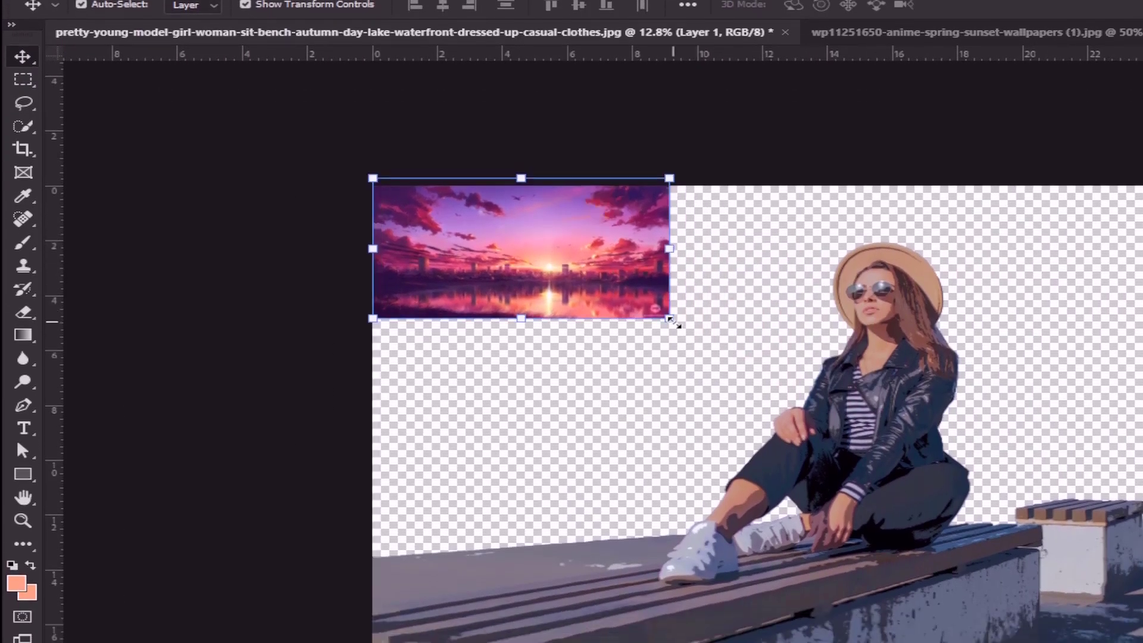
left_click_drag(669, 348, 1142, 642)
left_click_drag(773, 422, 782, 460)
left_click_drag(374, 350, 375, 388)
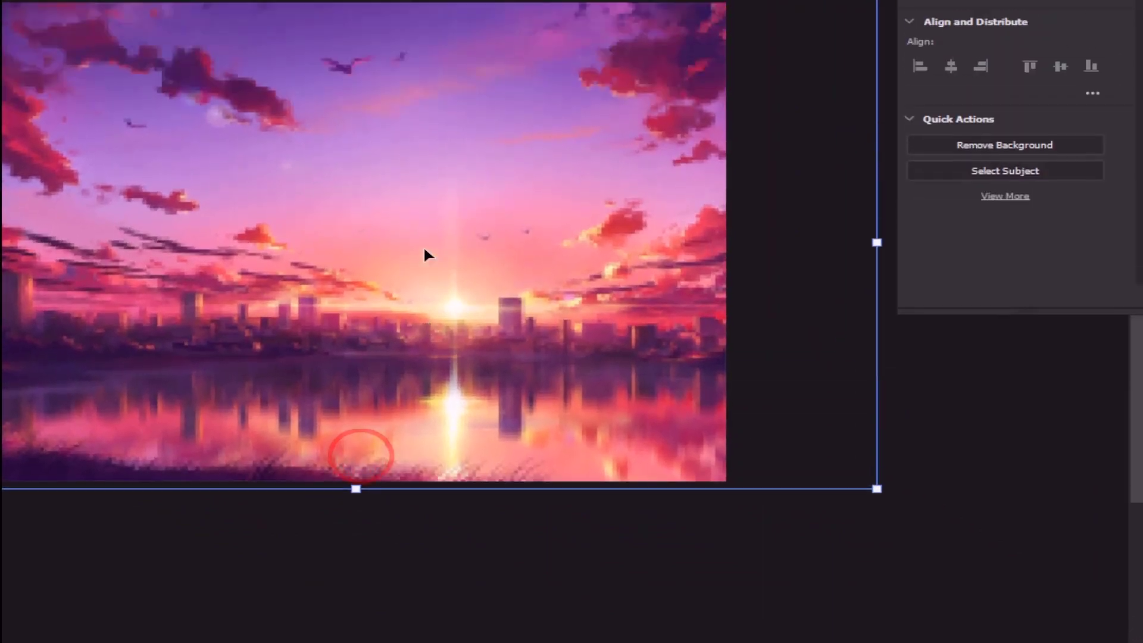
left_click_drag(424, 255, 358, 247)
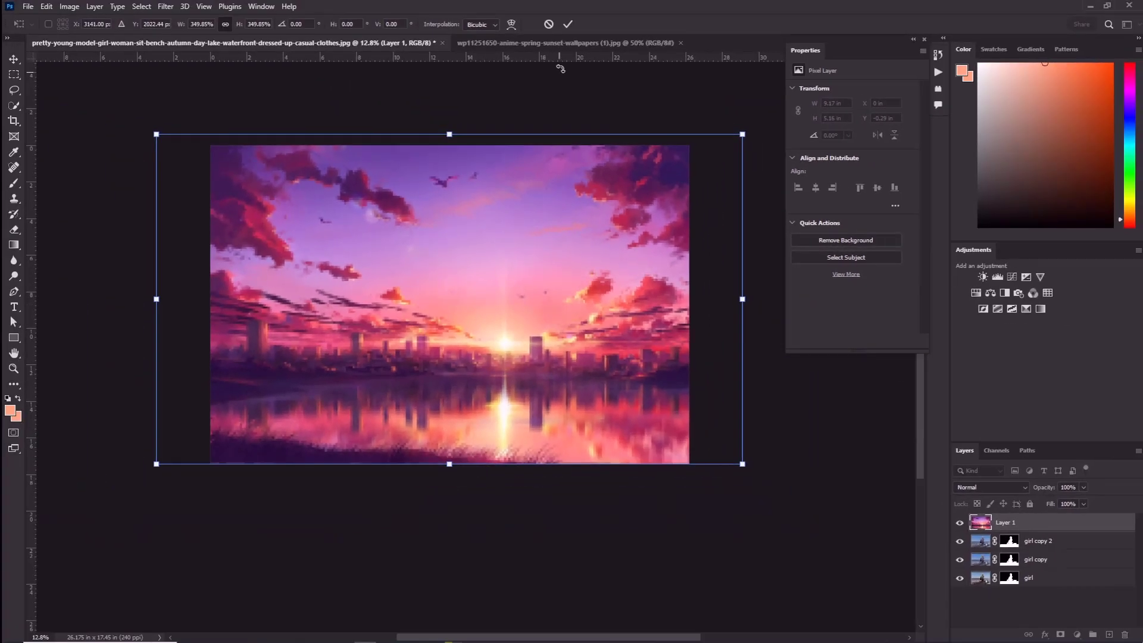
left_click(567, 25)
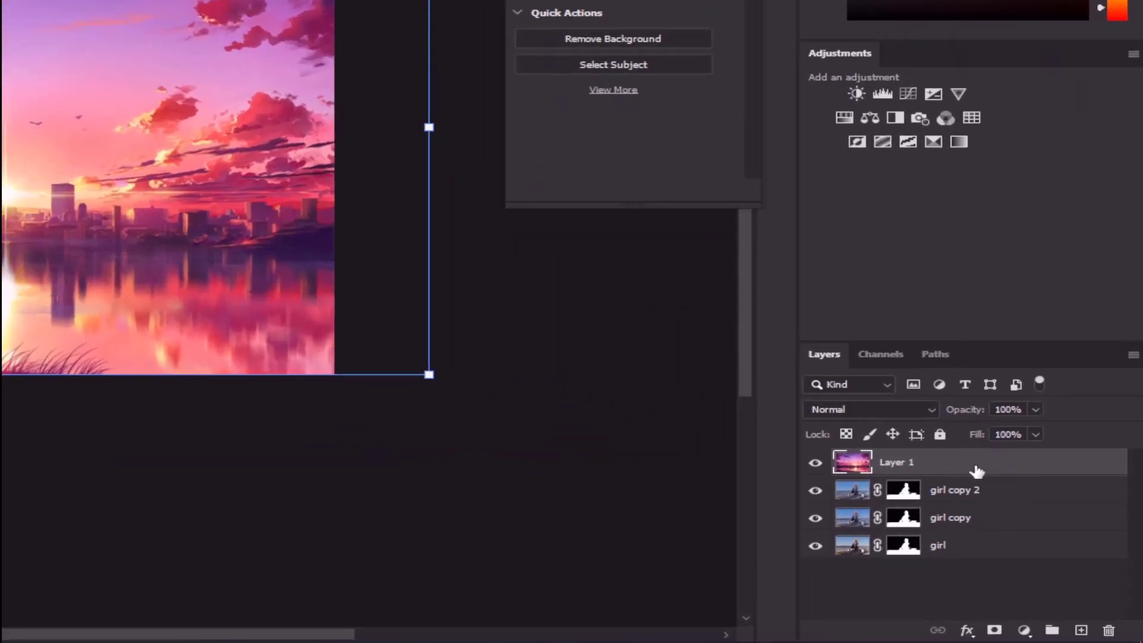
left_click_drag(977, 471, 977, 501)
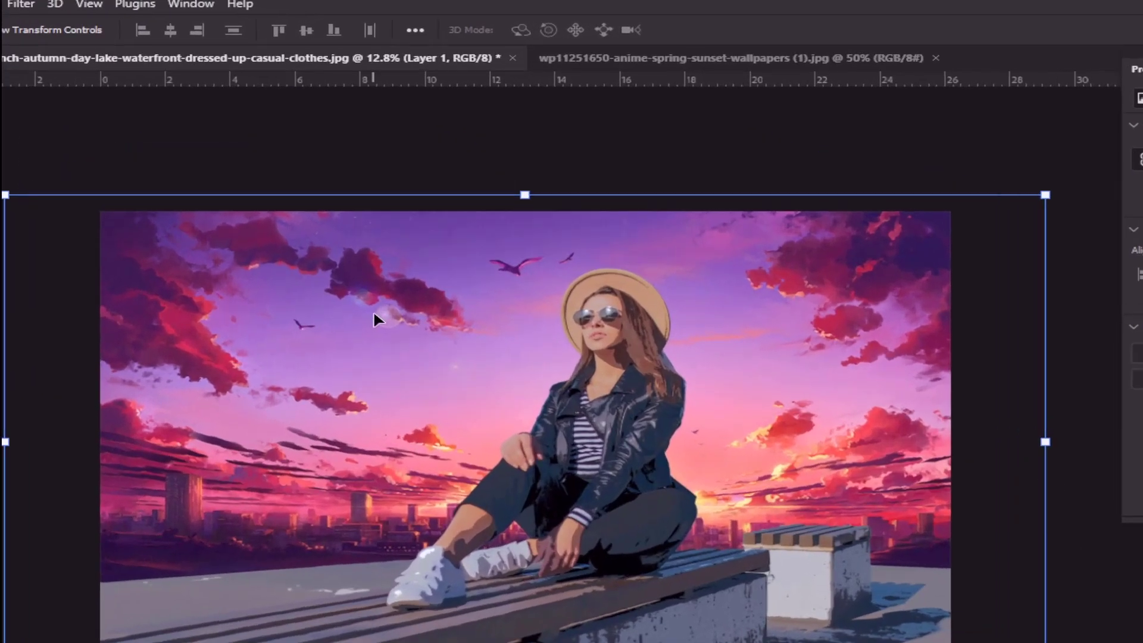
Flip the sunset background horizontally and move it up about 500 px so the lake shows behind the bench
right_click(365, 214)
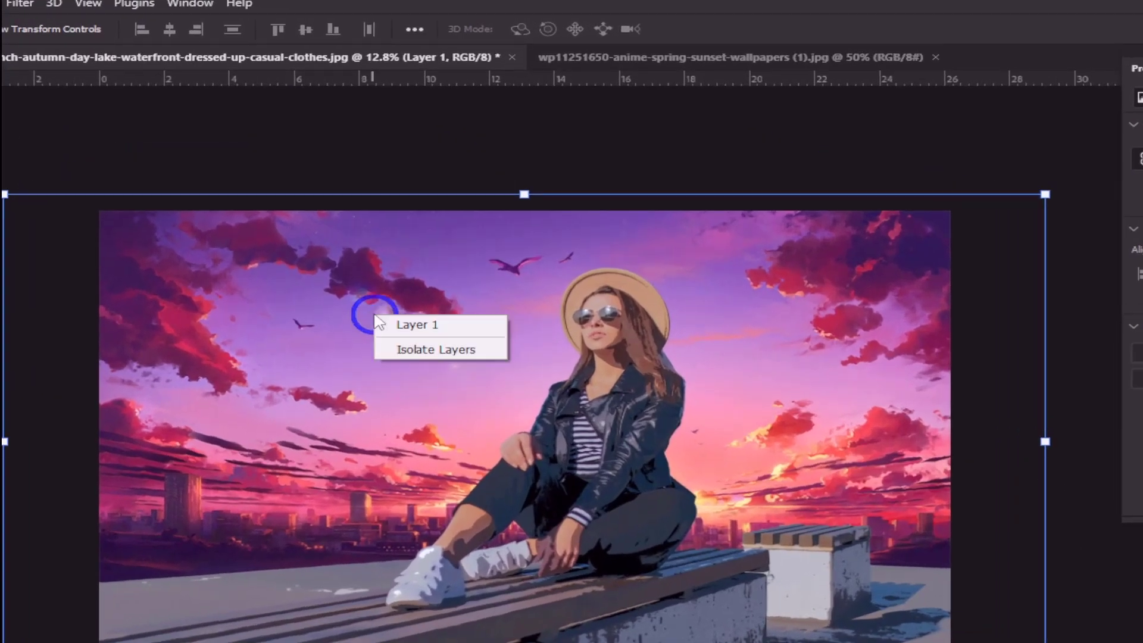
left_click(378, 317)
left_click(379, 315)
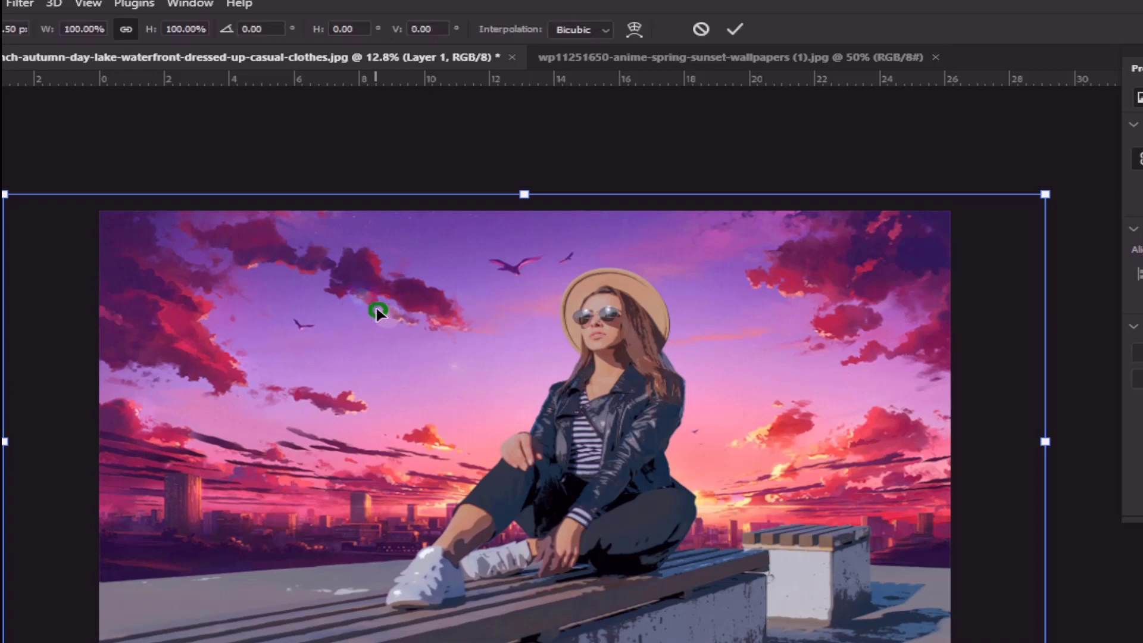
right_click(379, 315)
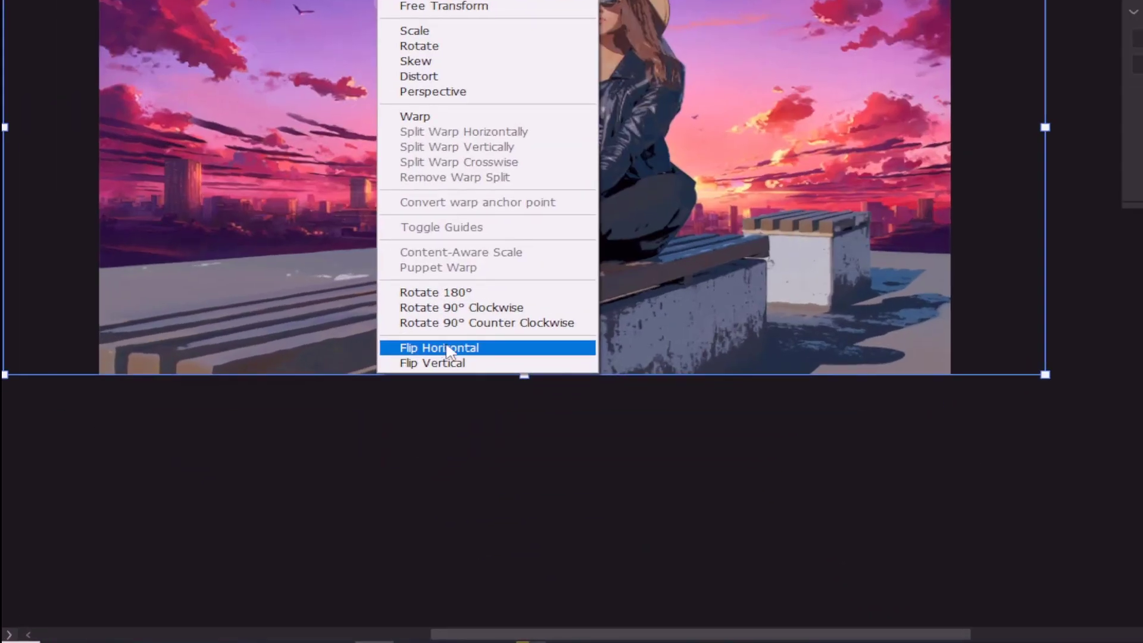
left_click(447, 349)
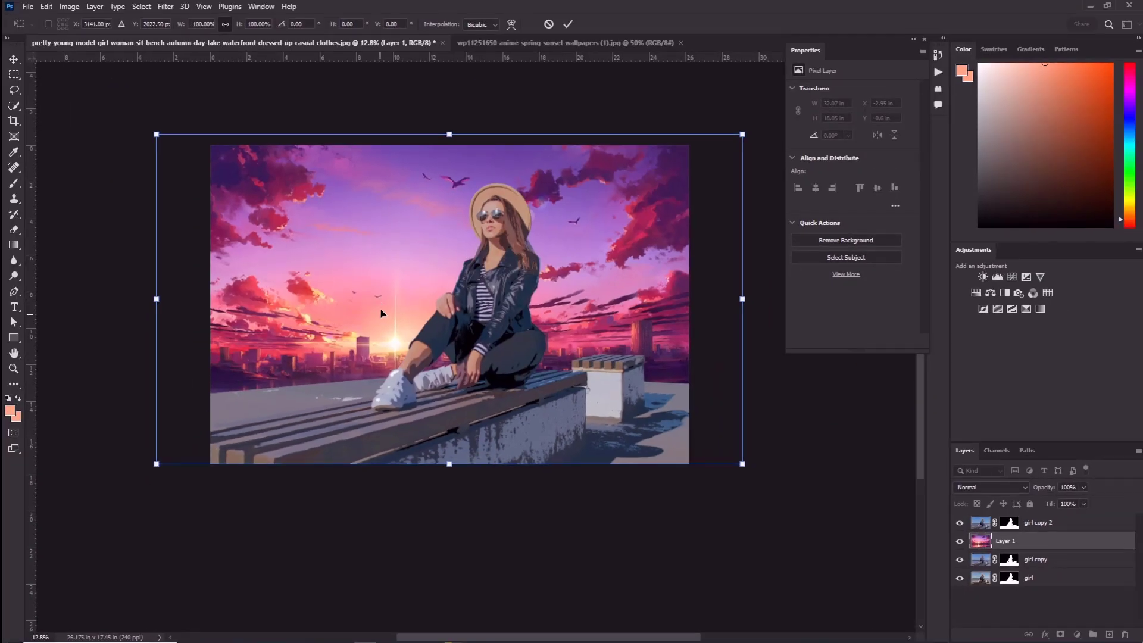
left_click_drag(394, 285, 398, 238)
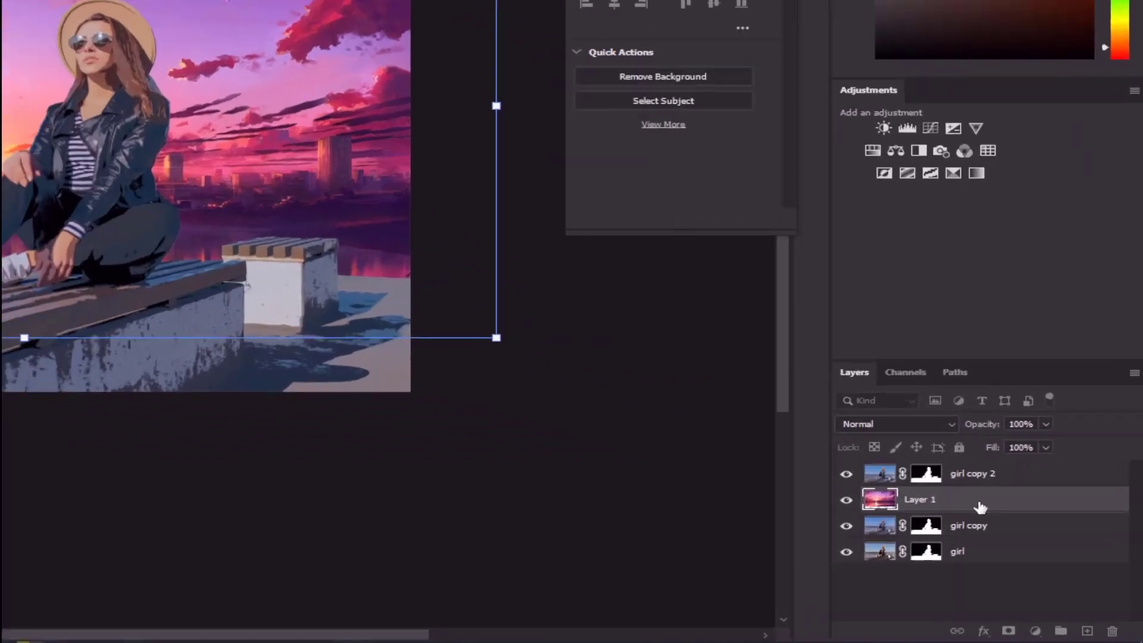
left_click(1042, 546)
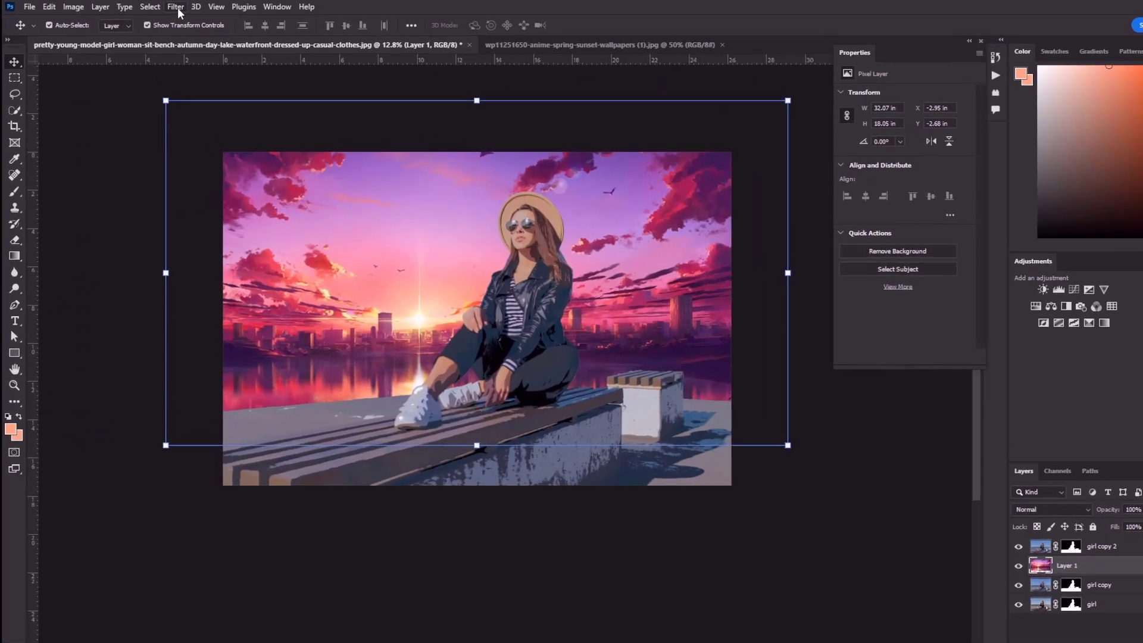
Open Lens Blur on the sunset layer and set the iris Radius to 22 and Blade Curvature to 35
left_click(166, 6)
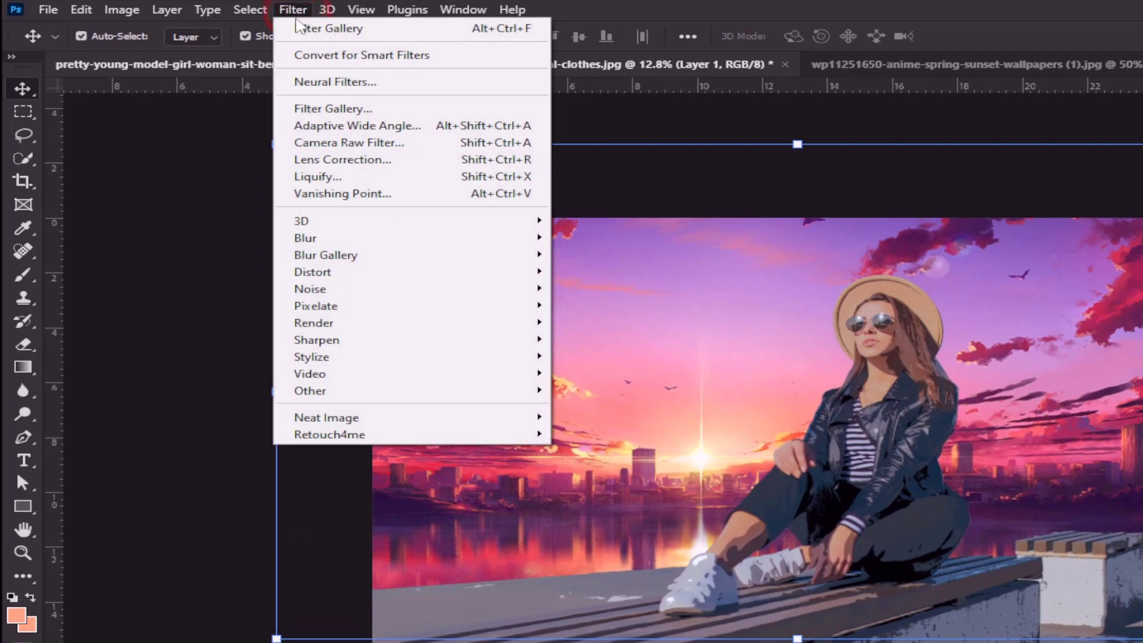
mouse_move(354, 246)
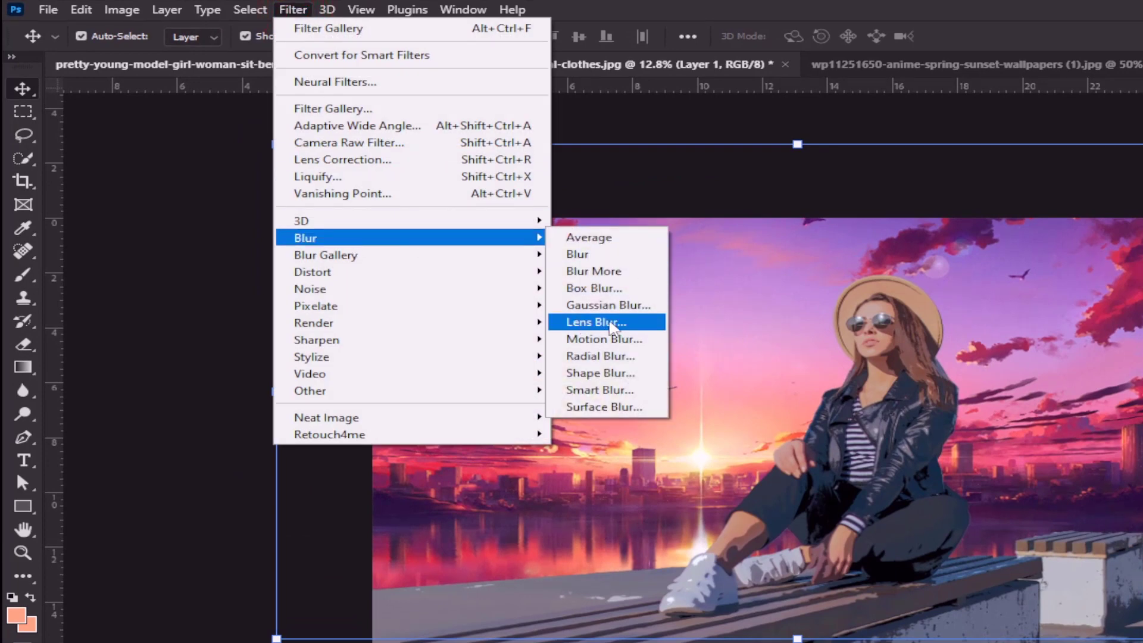
left_click(612, 325)
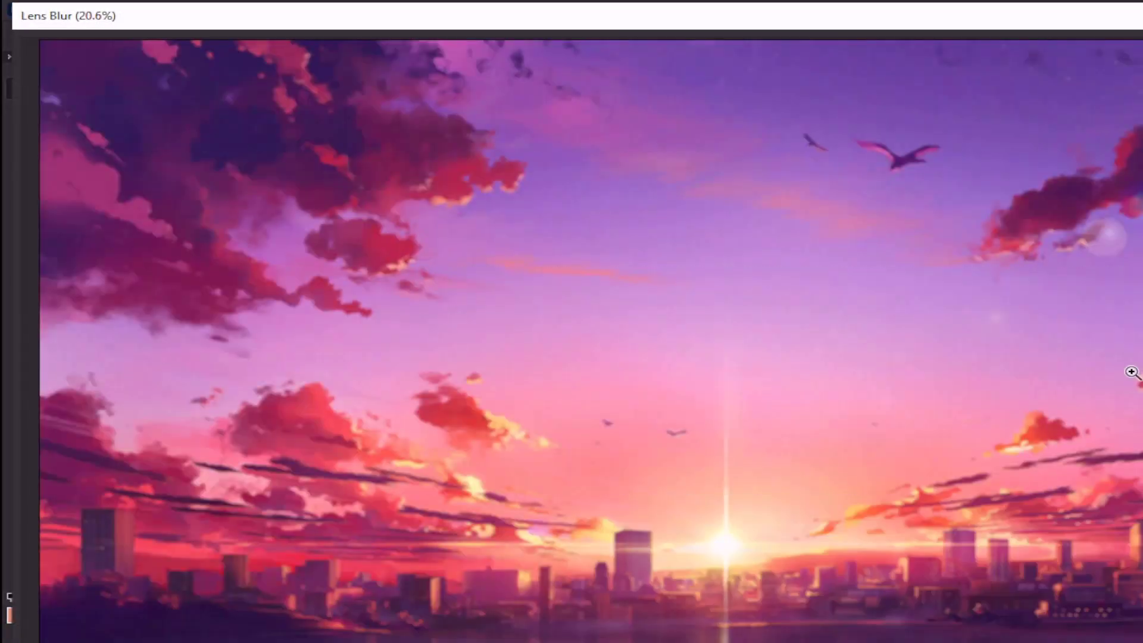
left_click(1131, 372, "alt")
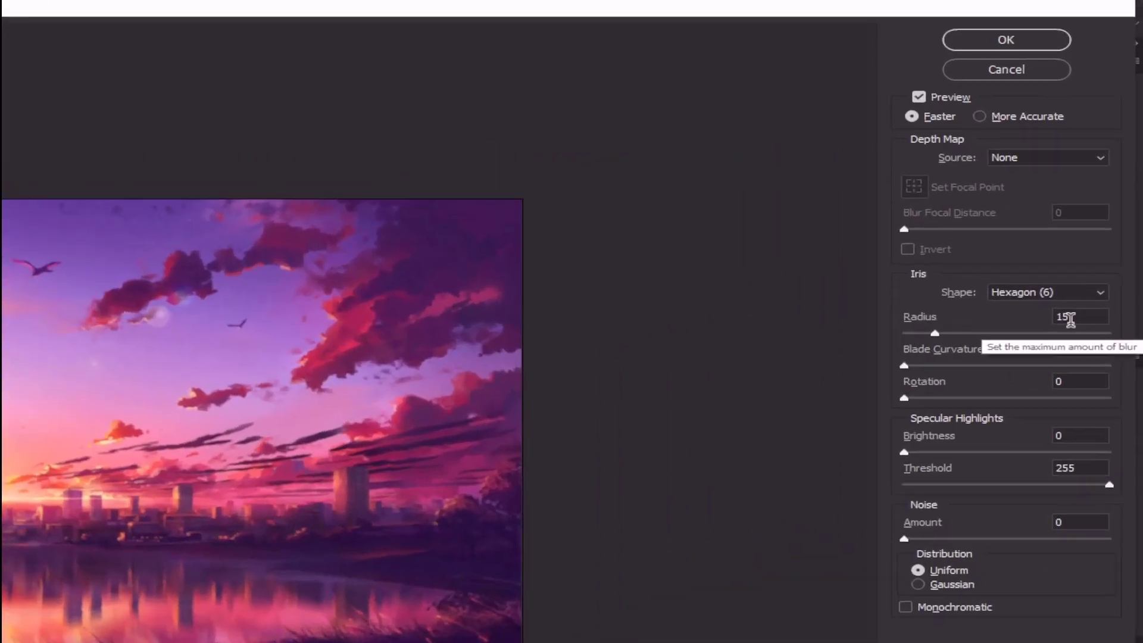
double_click(1102, 226)
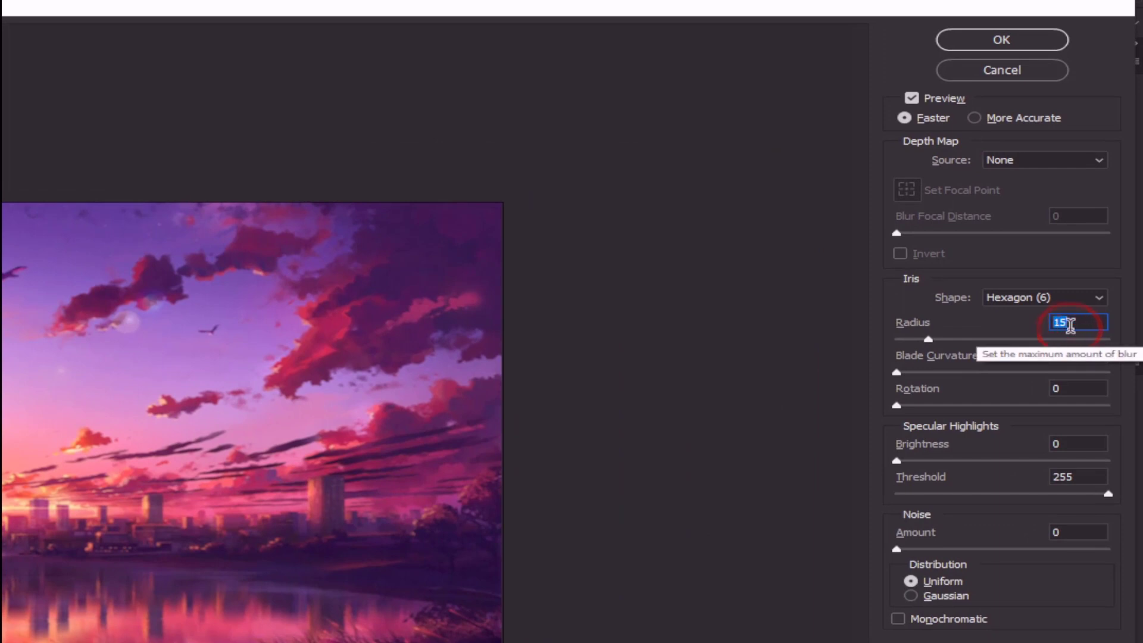
type("22")
left_click(1074, 357)
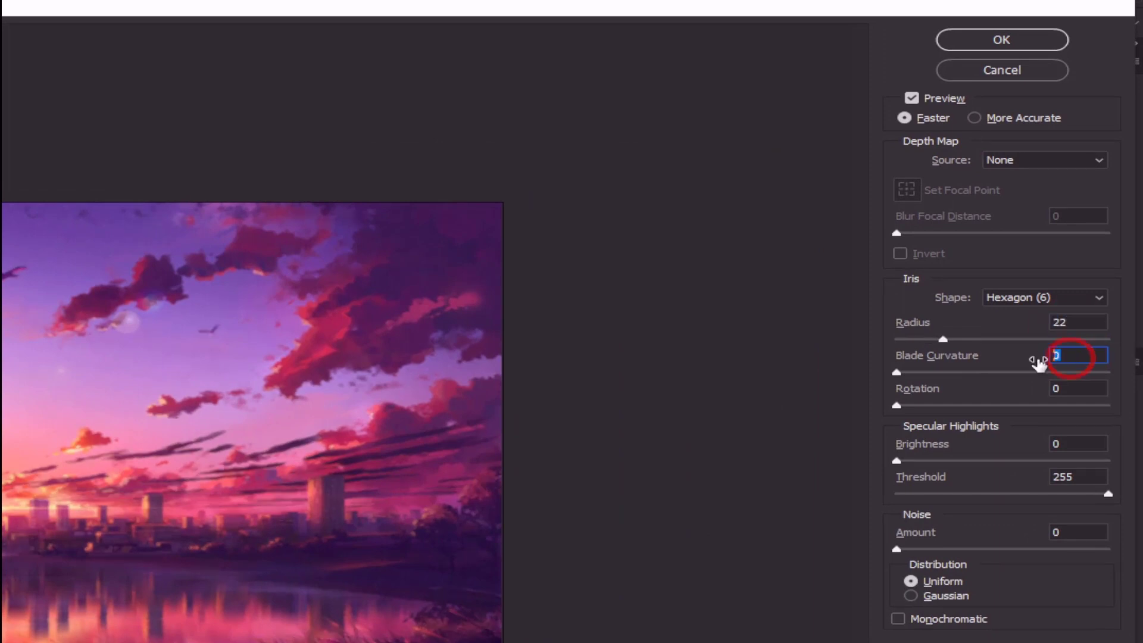
type("35")
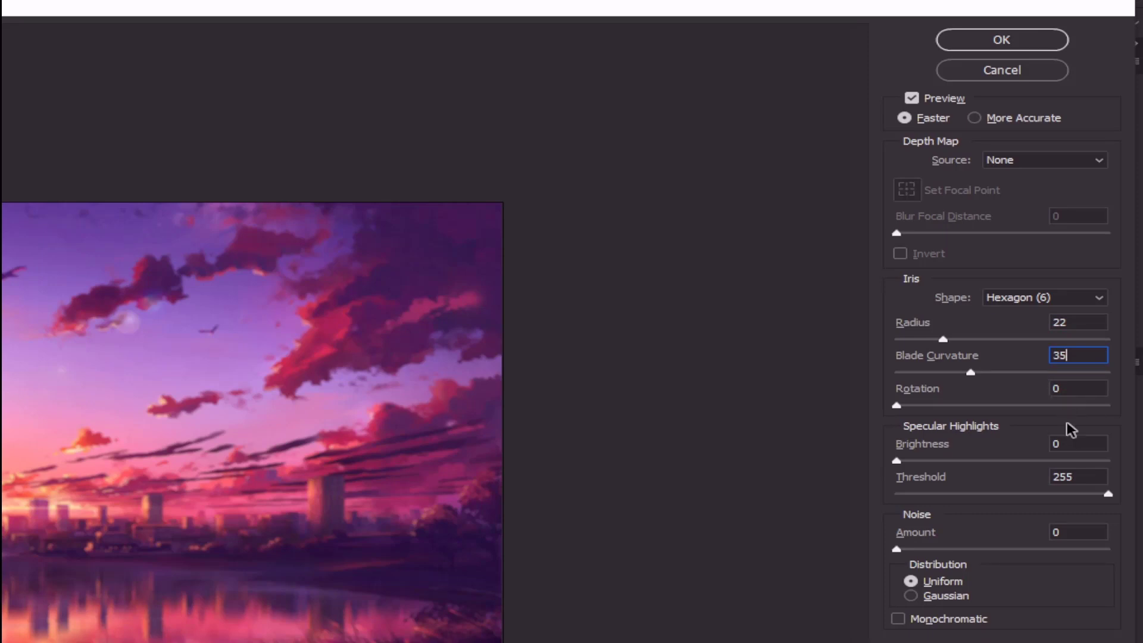
Set the Lens Blur Rotation to 101 and the specular highlights Brightness to 47, and apply the blur
left_click(1072, 388)
type("101")
left_click(1075, 444)
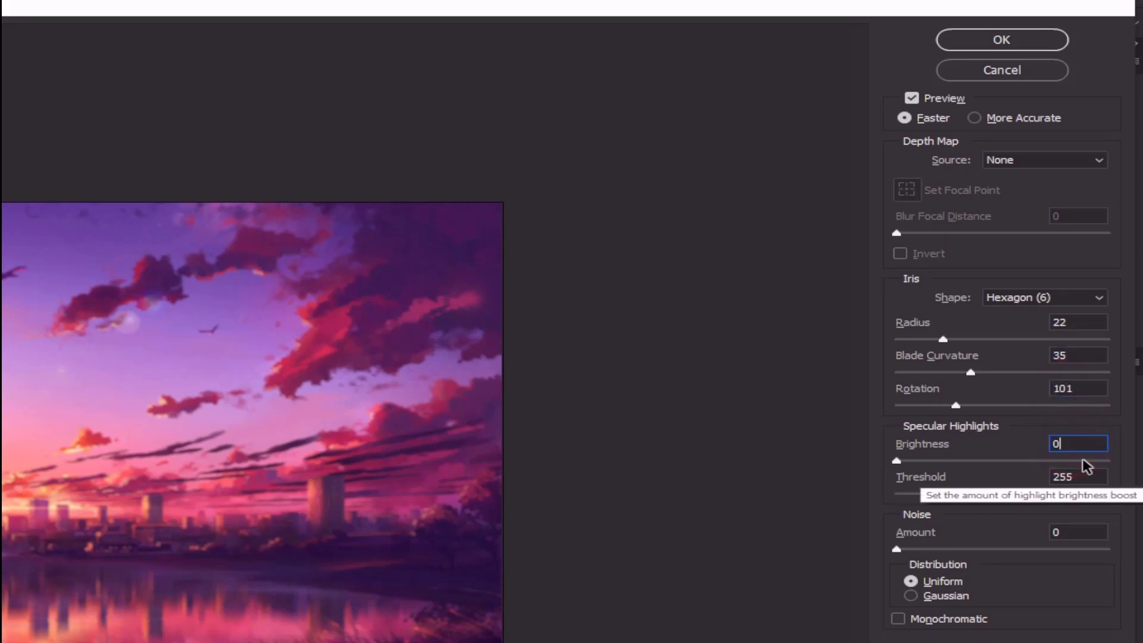
type("47")
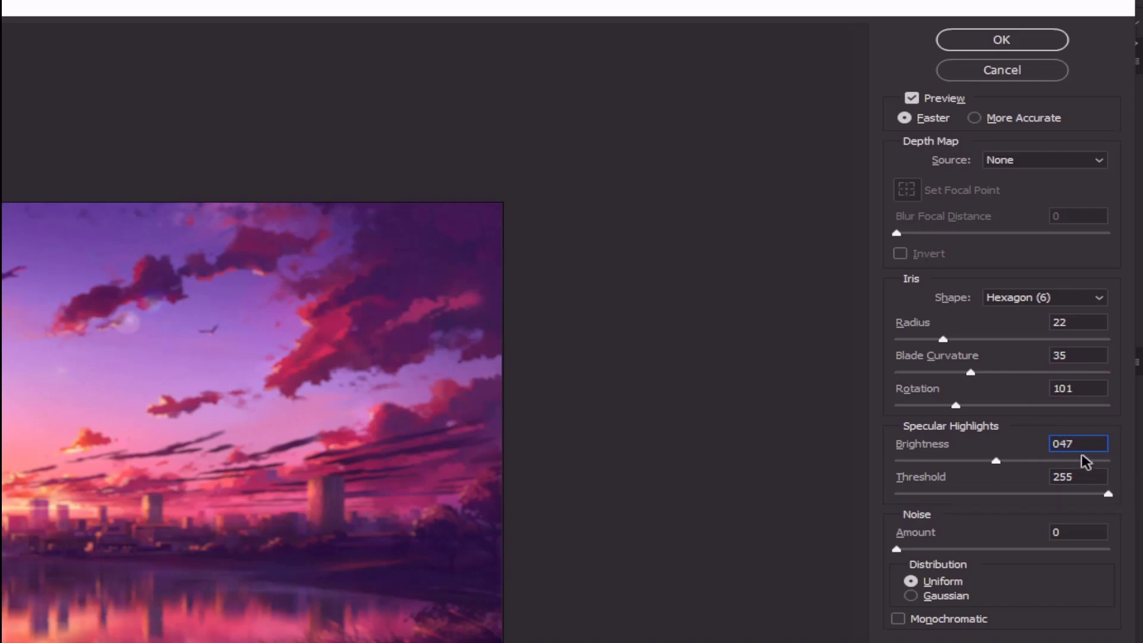
left_click(1089, 443)
left_click(1081, 446)
type("47")
left_click(1078, 474)
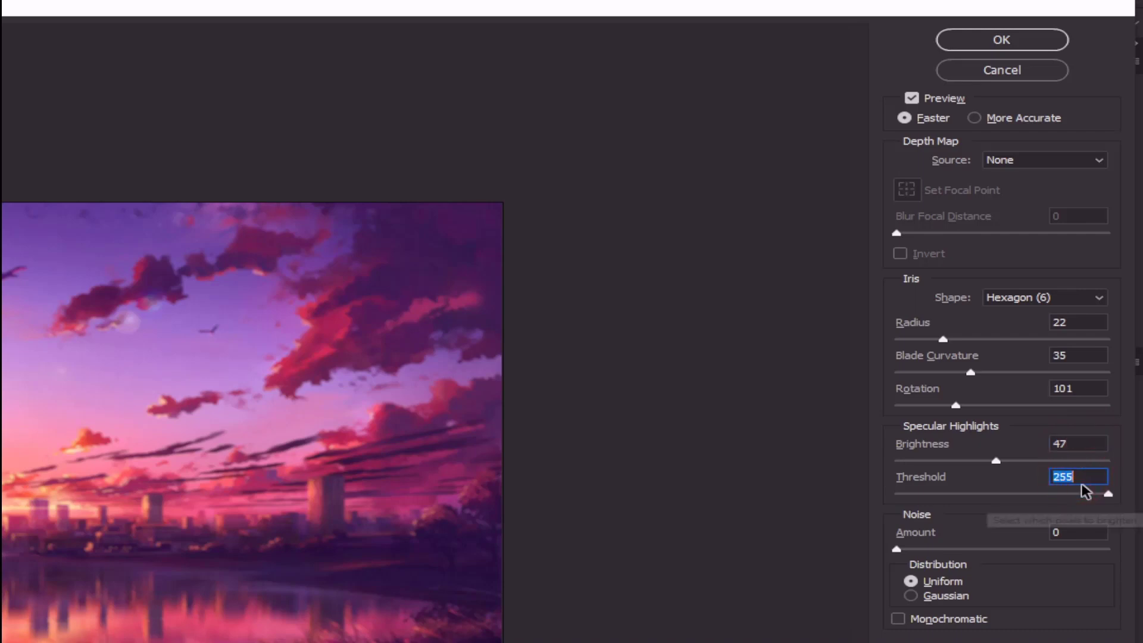
left_click(1011, 37)
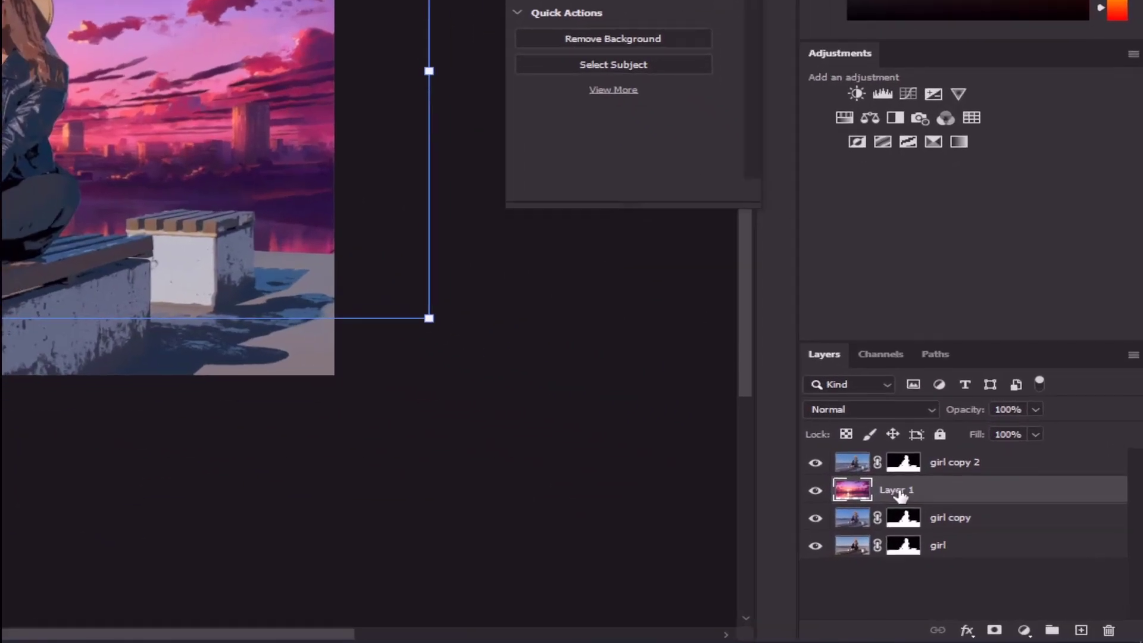
Rename the sunset layer to background and the girl copy 2 layer to girl
double_click(1010, 541)
type("ba")
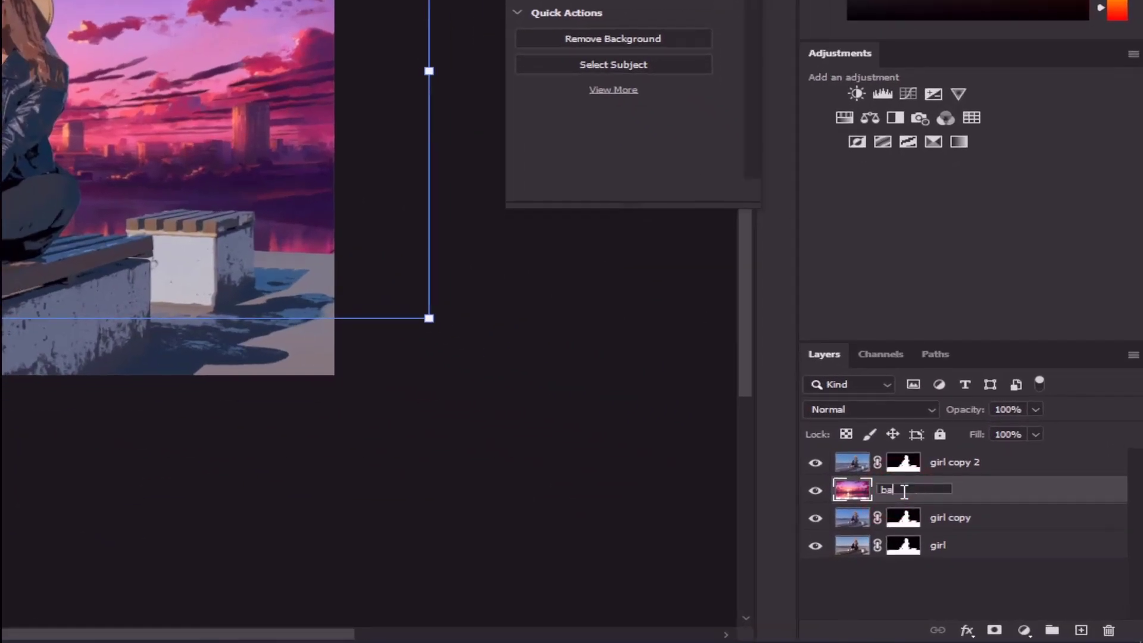
type("ckground")
double_click(957, 462)
type("girl")
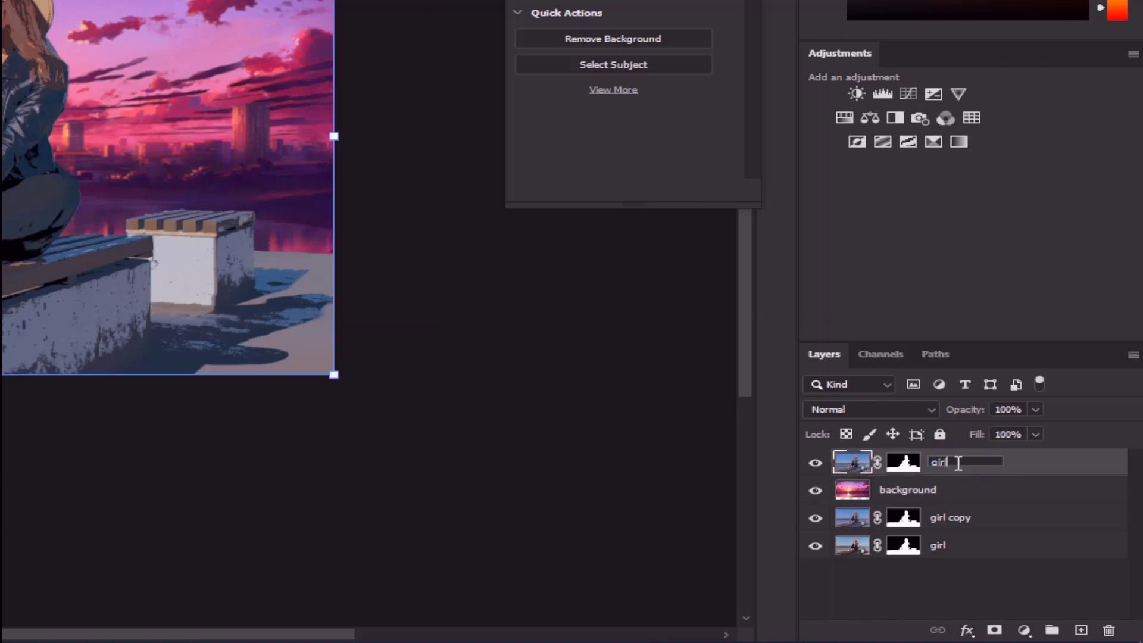
key("Return")
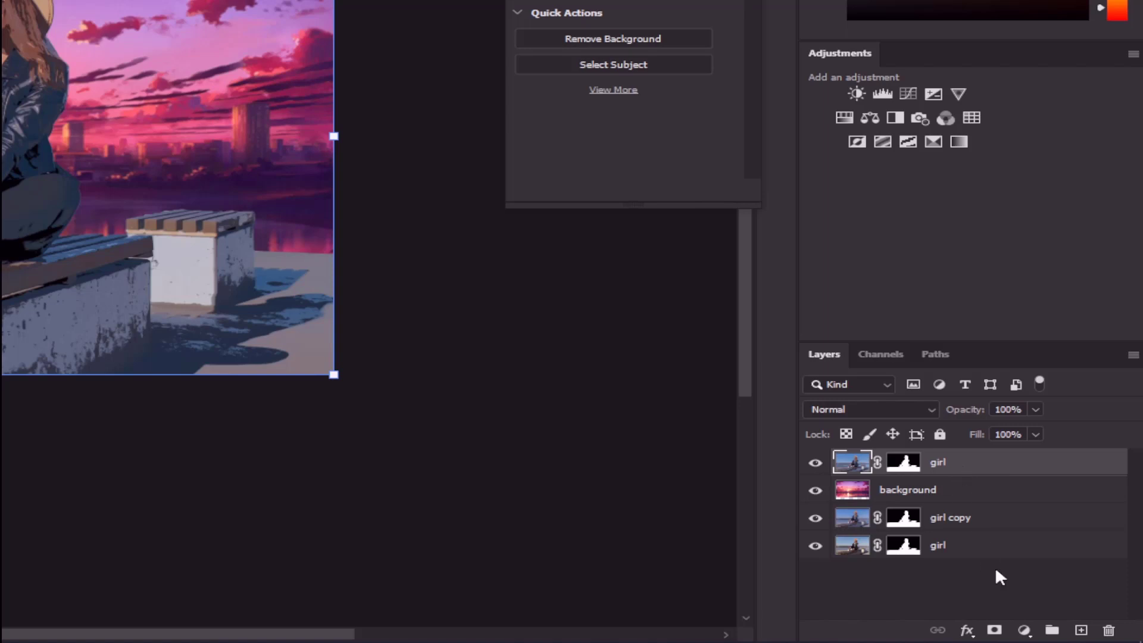
Add a Hue/Saturation adjustment layer above the top girl layer and clip it to that layer
left_click(1025, 630)
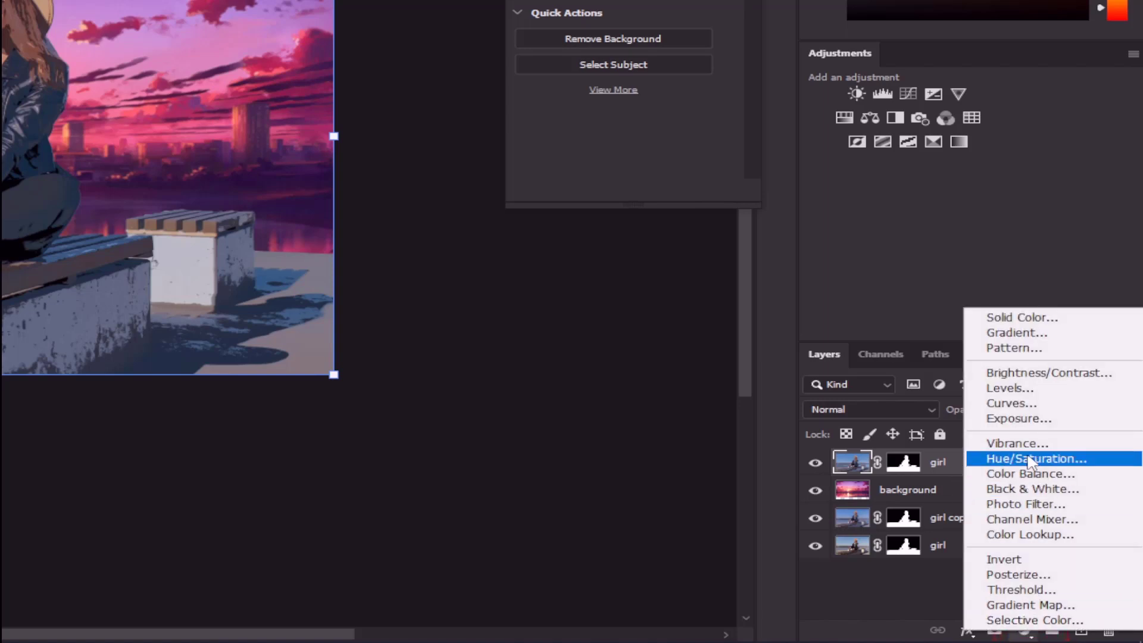
left_click(1021, 460)
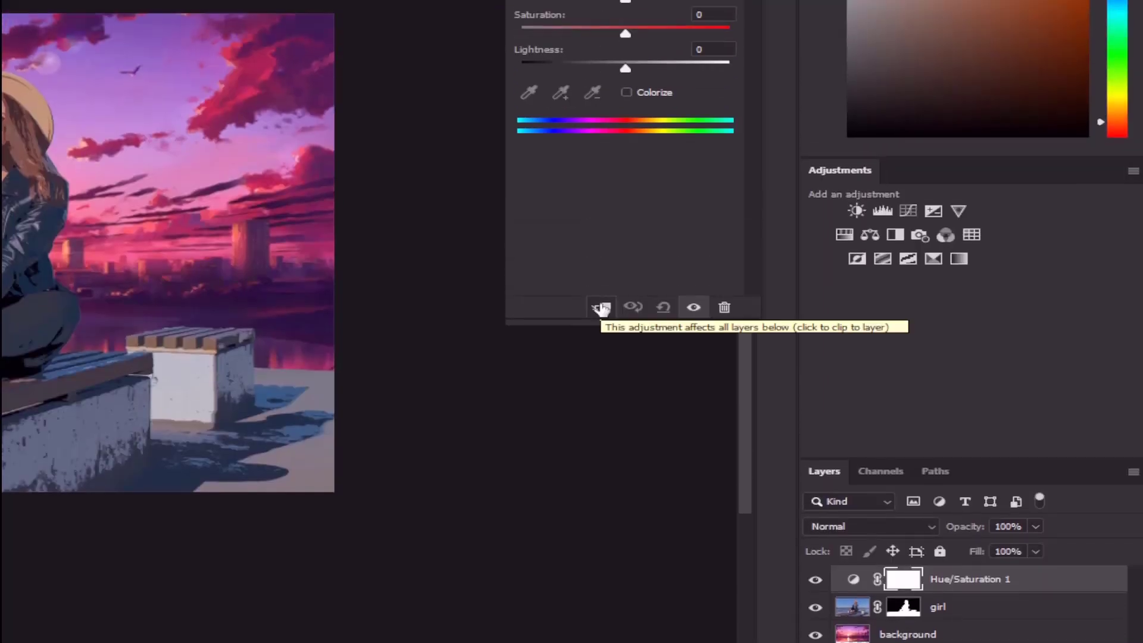
left_click(601, 307)
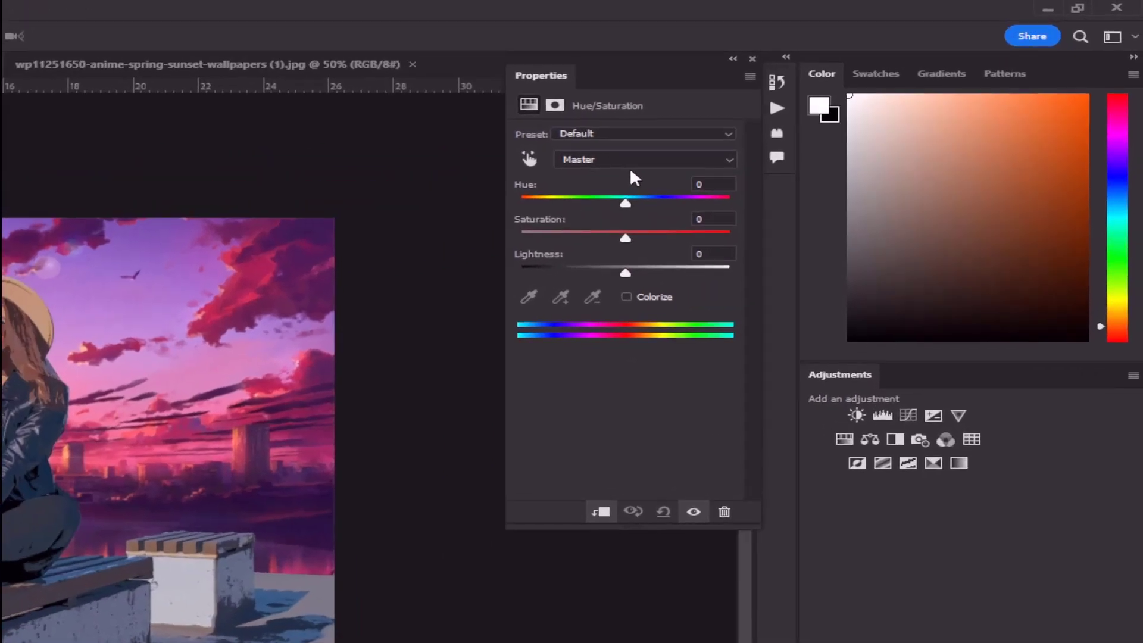
left_click(710, 186)
type("-3")
left_click(710, 219)
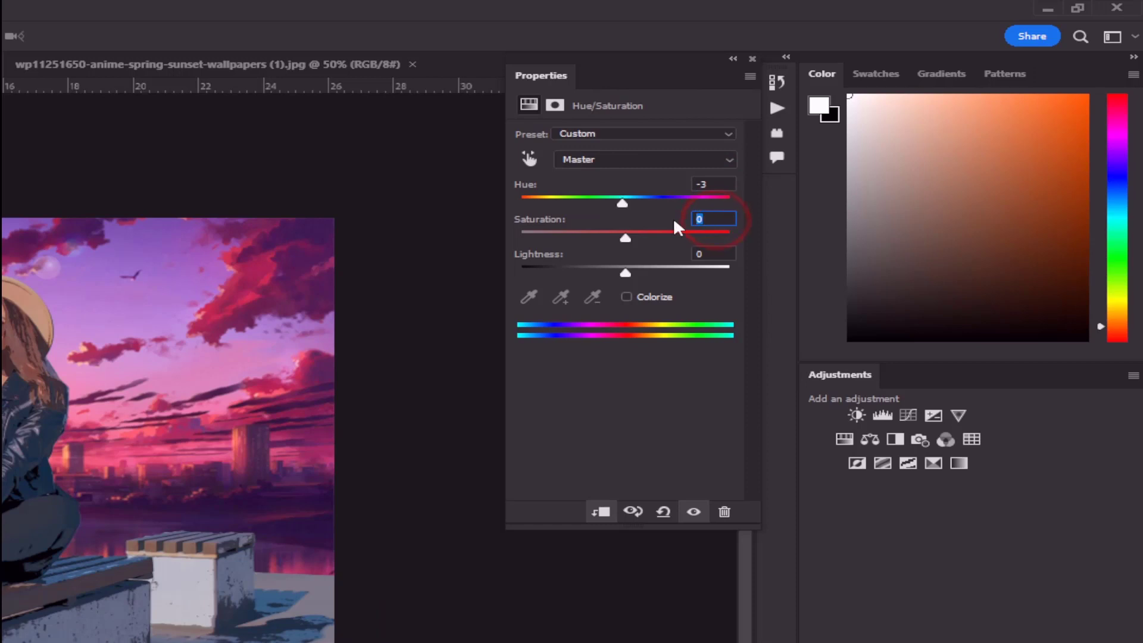
type("20")
left_click(709, 254)
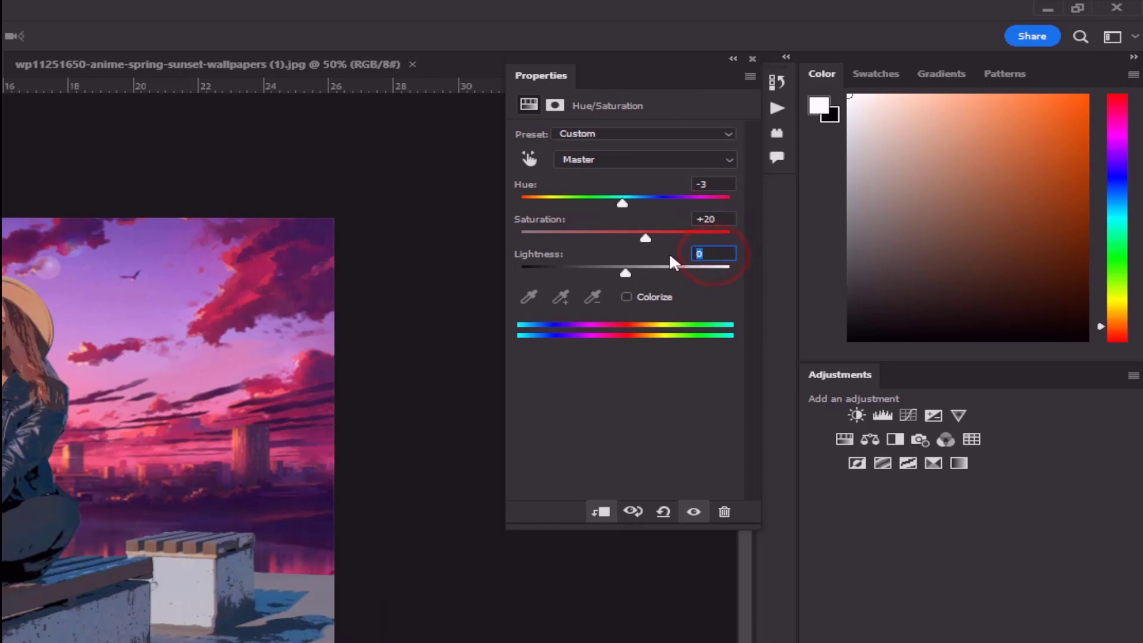
type("4")
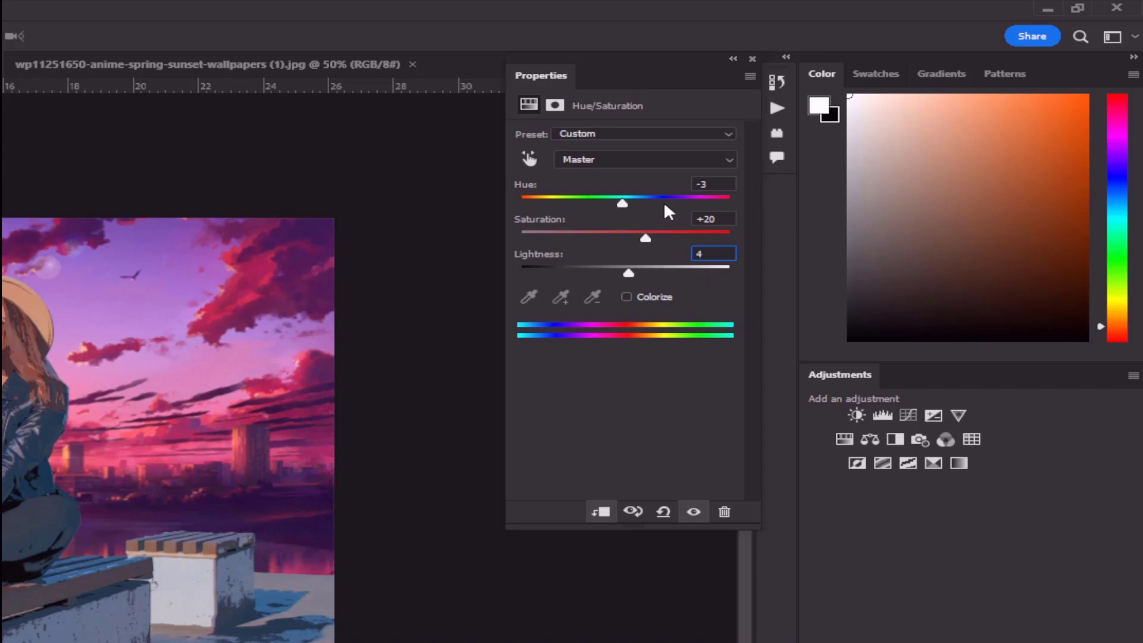
key("BackSpace")
type("4")
key("BackSpace")
left_click(664, 204)
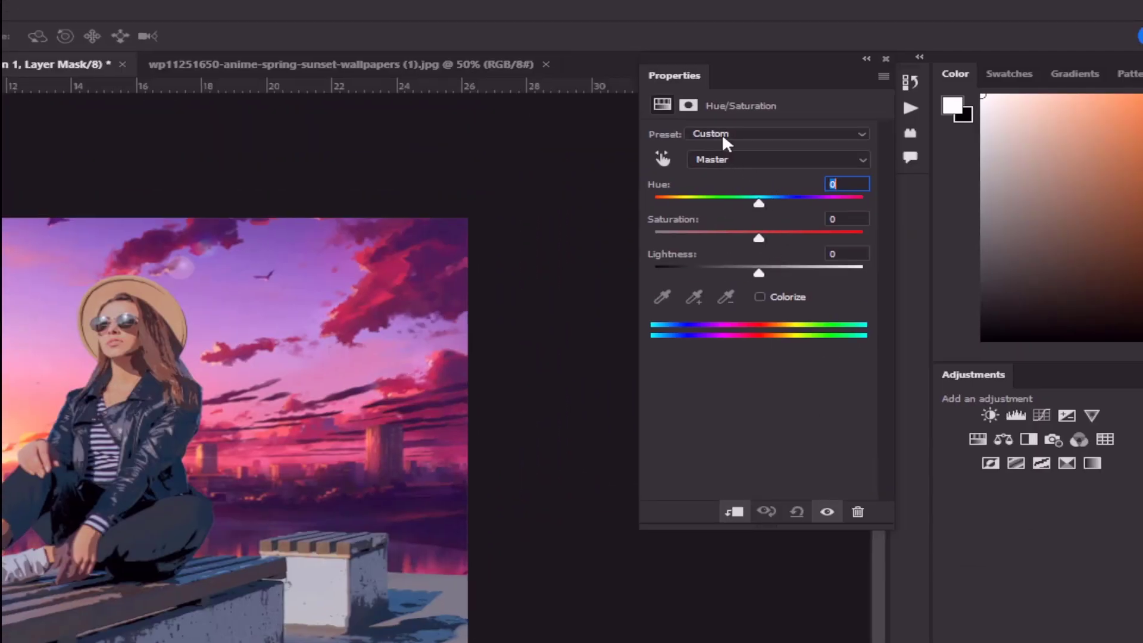
Adjust the Cyans in the Hue/Saturation layer to Hue -3, Saturation 20 and Lightness 4
left_click(722, 133)
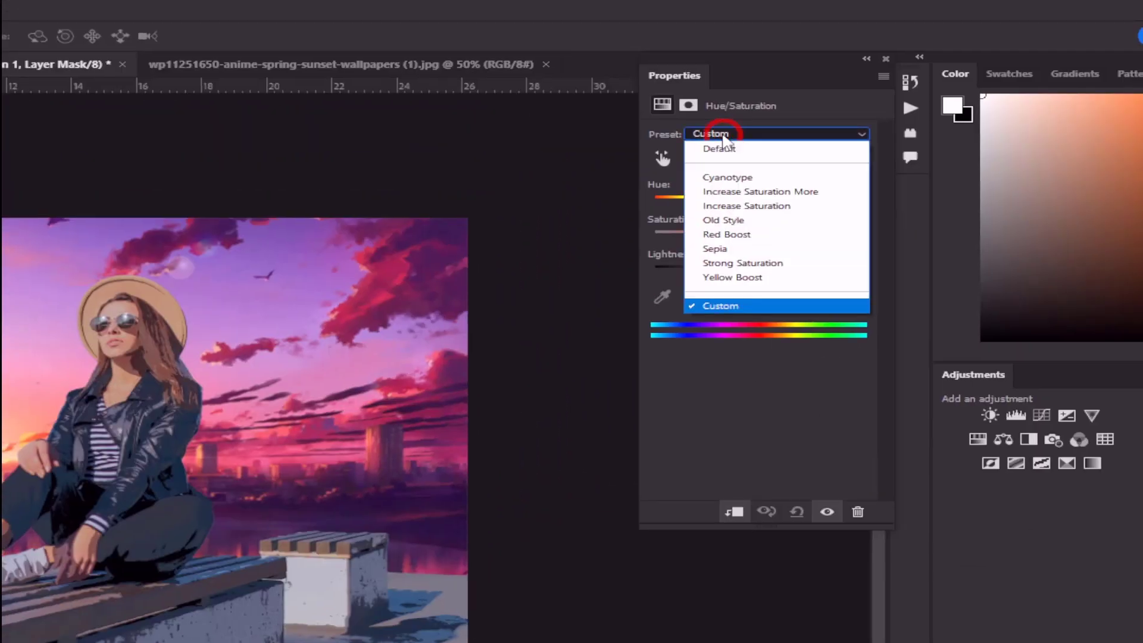
left_click(721, 151)
left_click(721, 152)
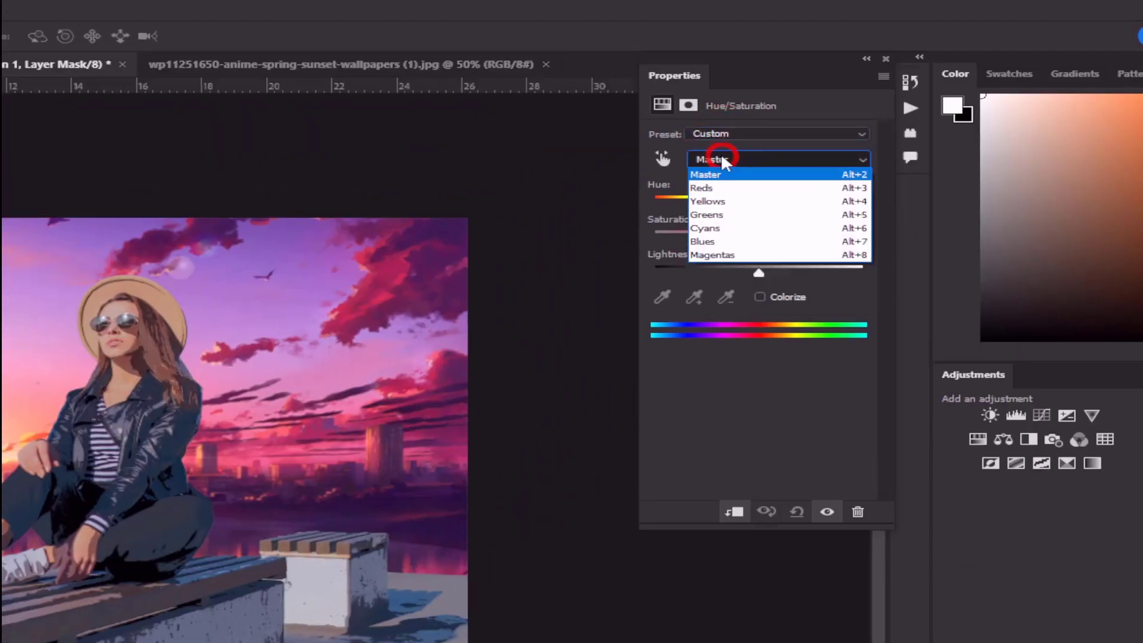
left_click(722, 230)
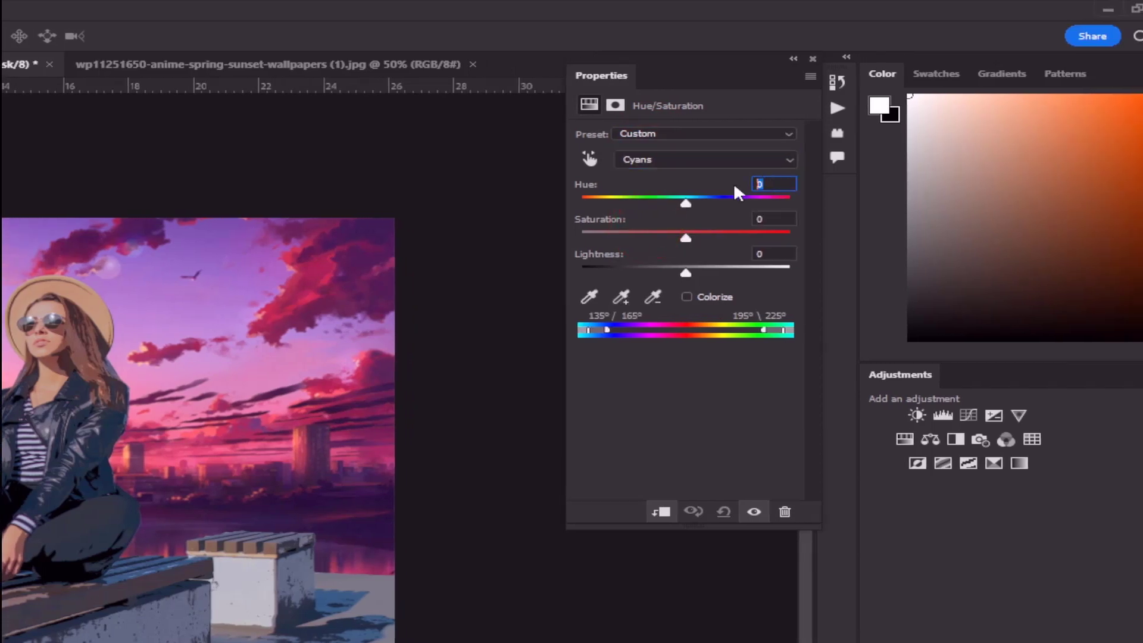
type("-3")
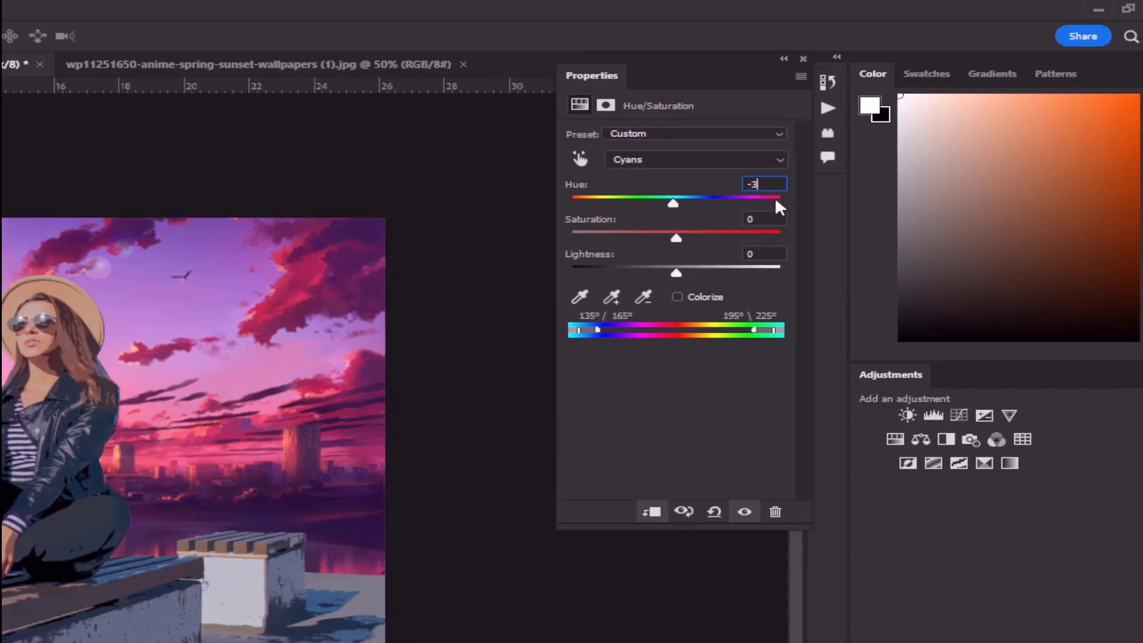
left_click(767, 218)
type("20")
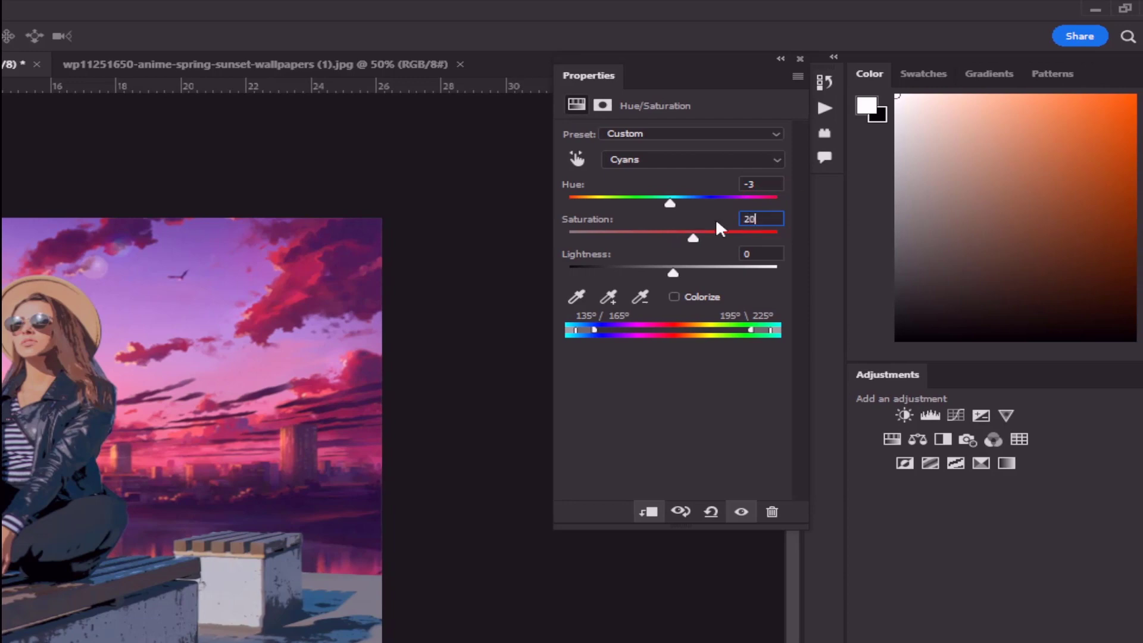
left_click(759, 250)
type("4")
Adjust the Reds in the Hue/Saturation layer to Hue -18 and Lightness 15, and close the adjustment's properties
left_click(673, 159)
left_click(636, 191)
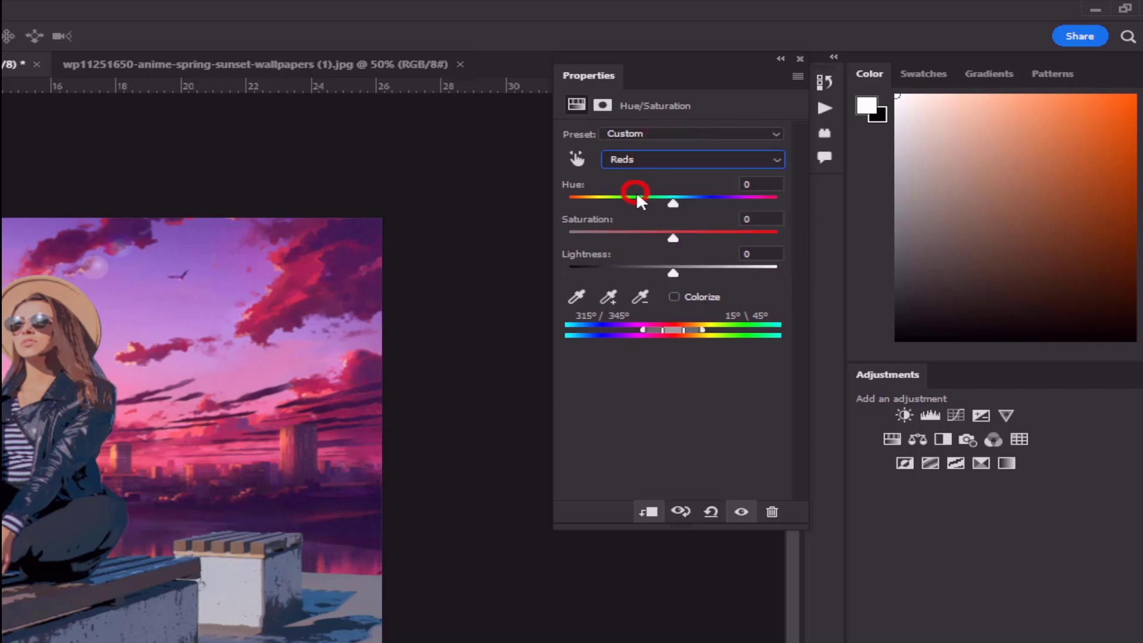
left_click(758, 184)
type("-18")
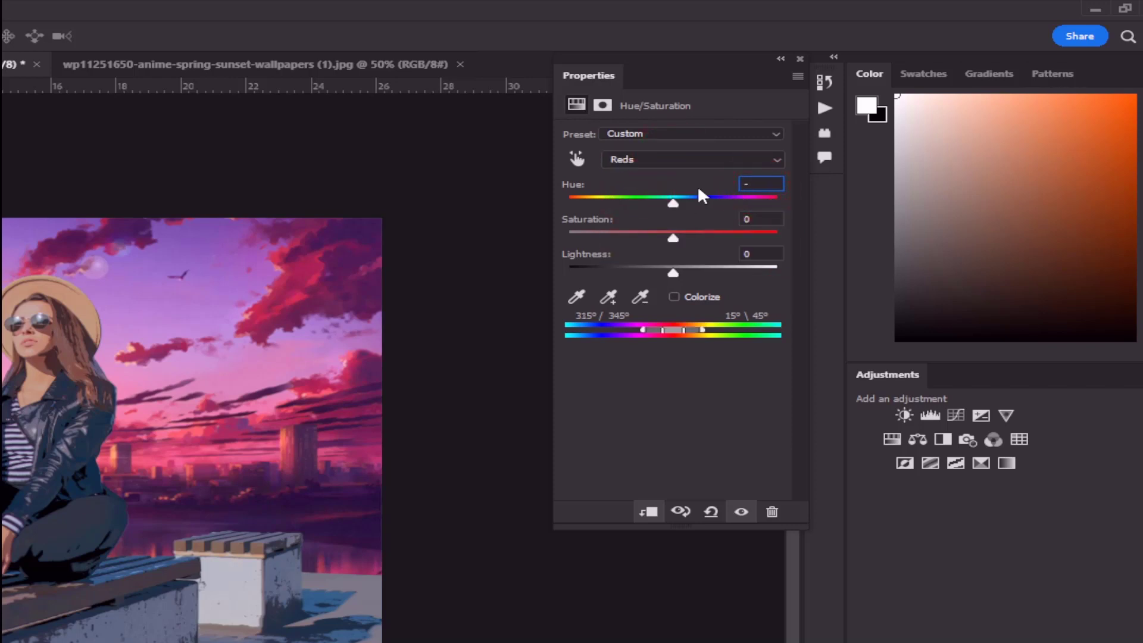
left_click(761, 255)
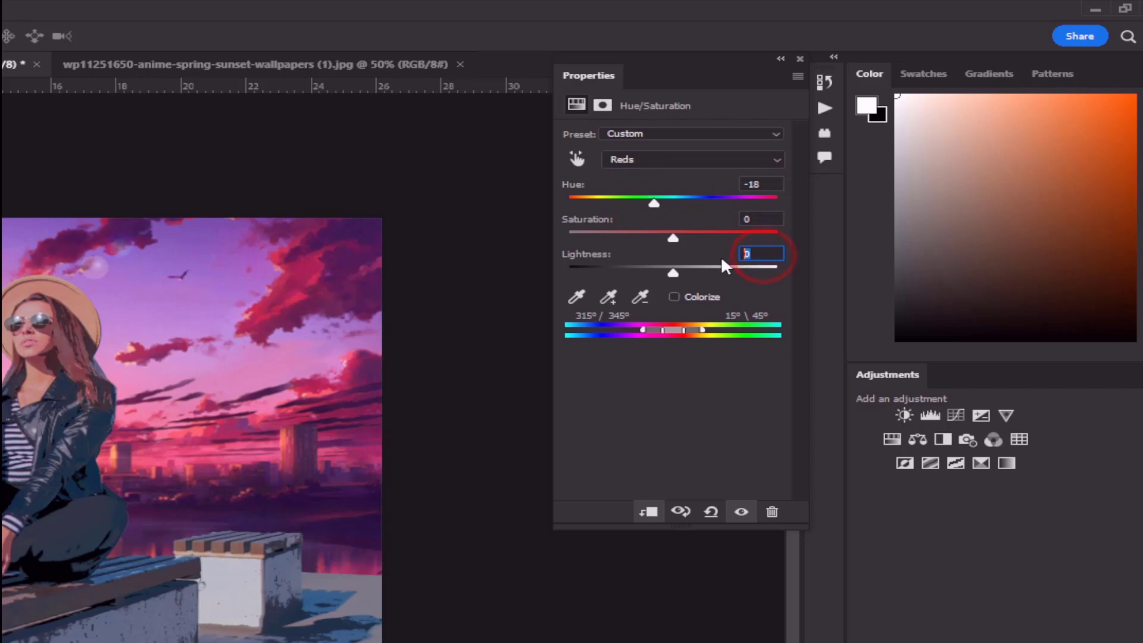
type("15")
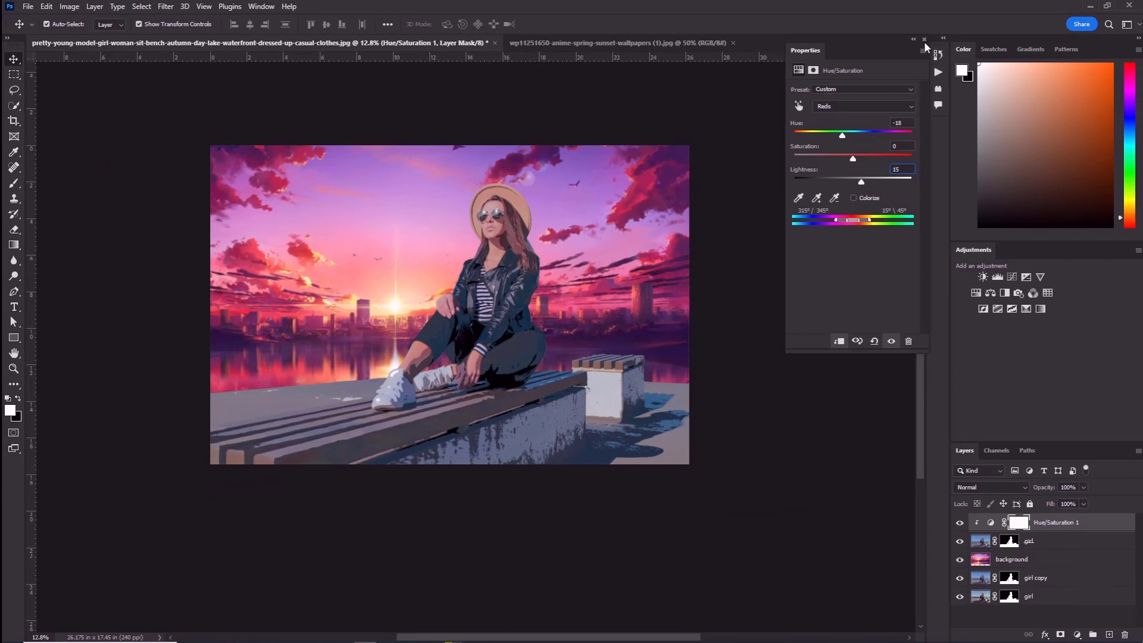
left_click(924, 39)
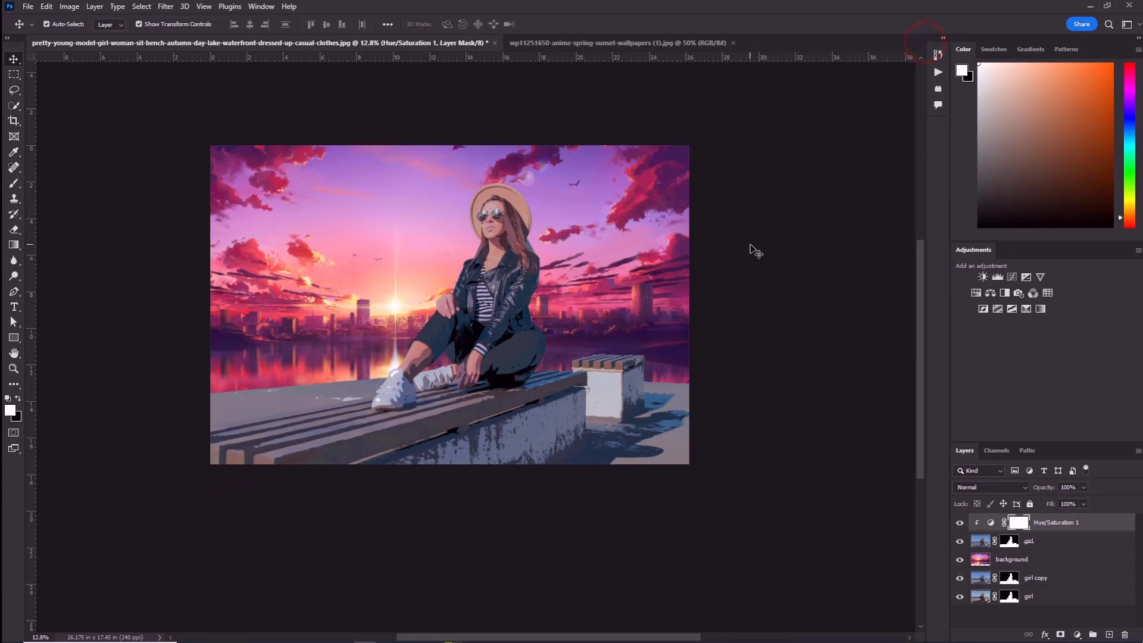
scroll(480, 234, "up", 10)
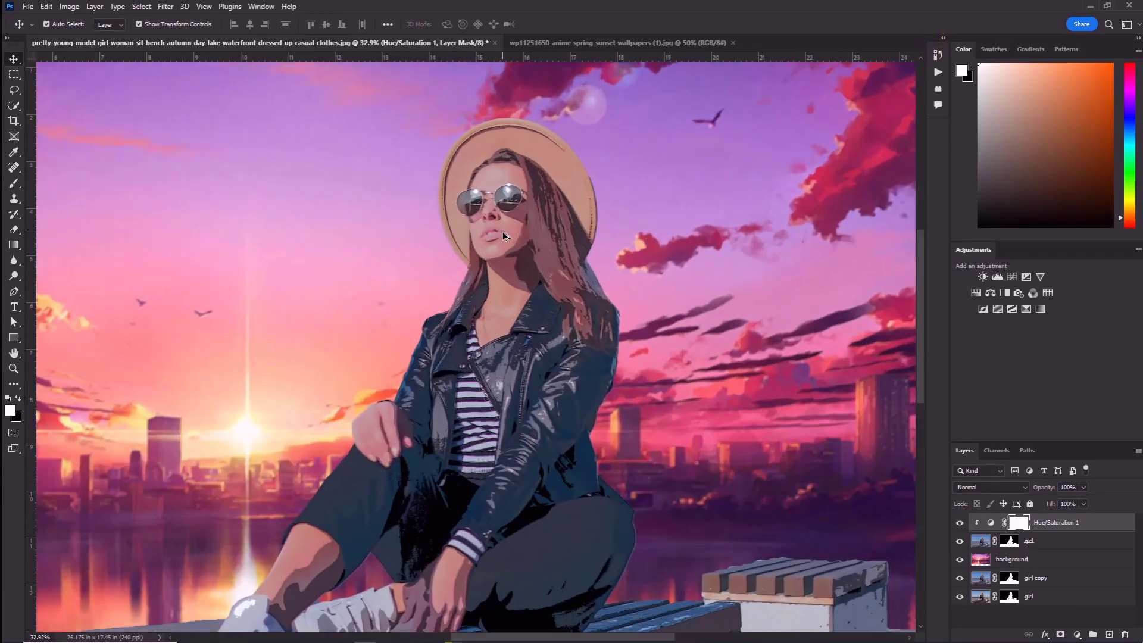
left_click_drag(577, 280, 835, 128)
left_click_drag(717, 266, 234, 474)
left_click_drag(482, 347, 541, 480)
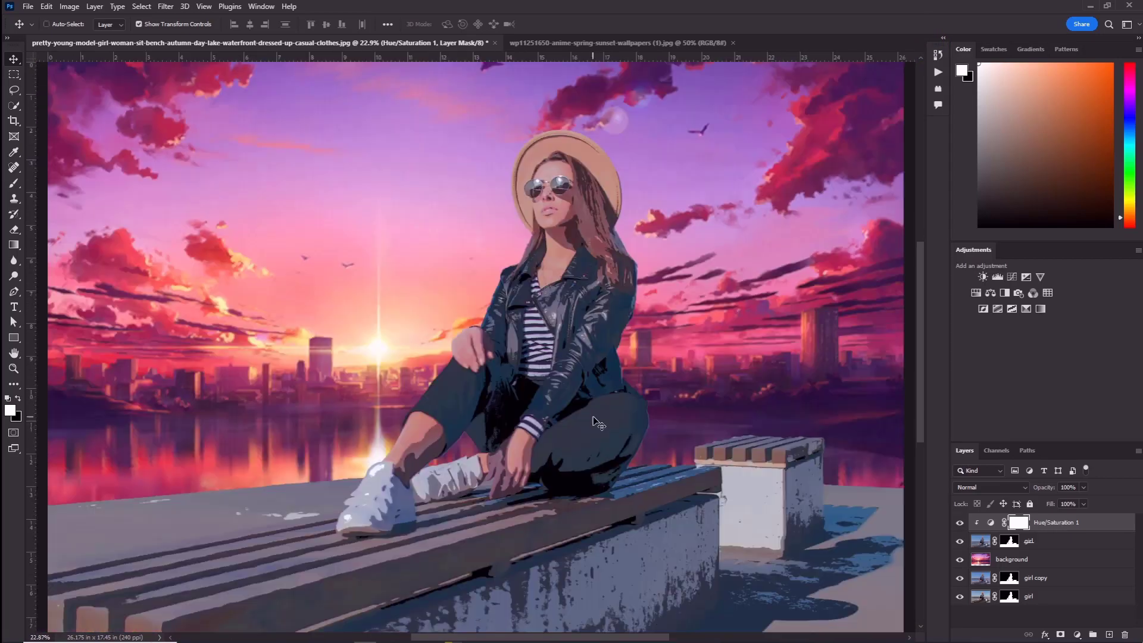
scroll(592, 427, "down", 3)
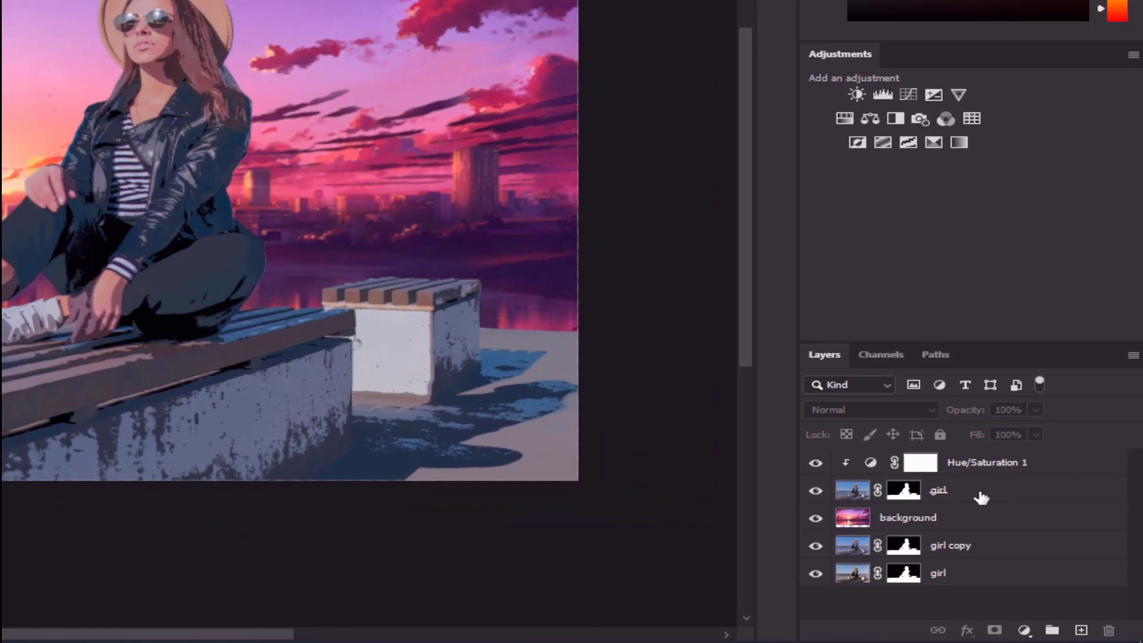
Add a white (#ffffff) outside Stroke of 18 px to the top girl layer and apply the layer style
left_click(1053, 541)
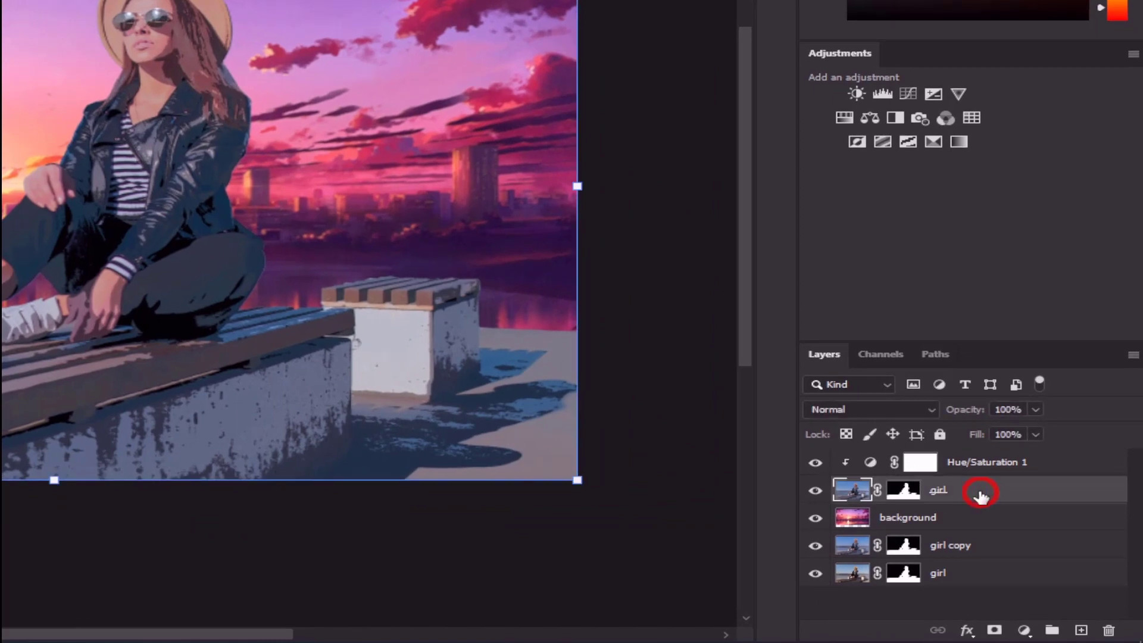
double_click(1092, 500)
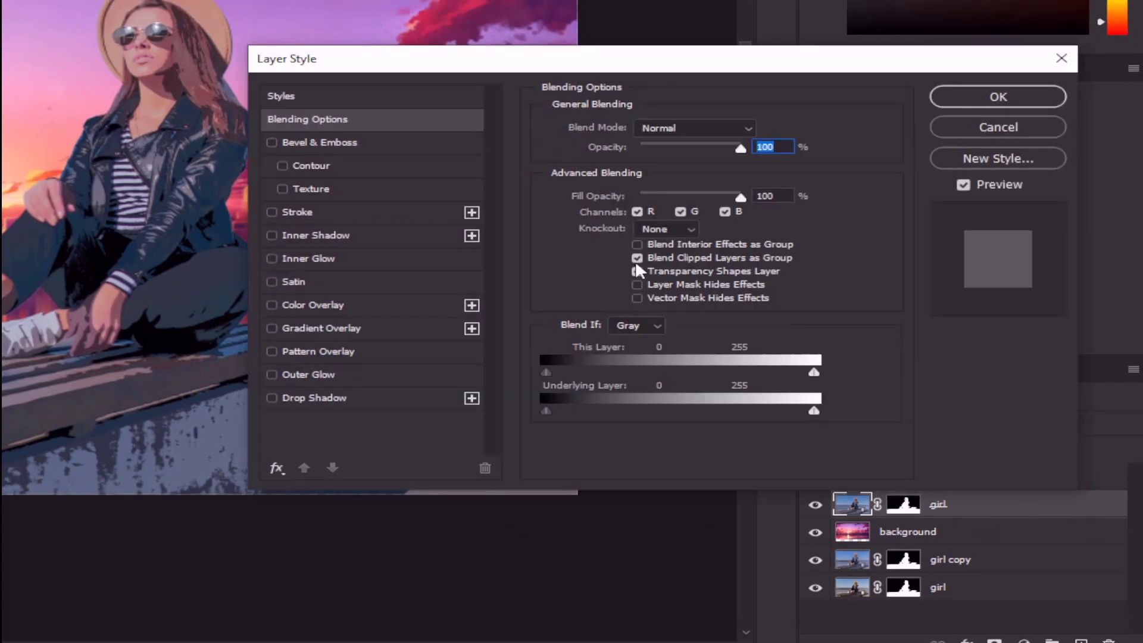
left_click(293, 201)
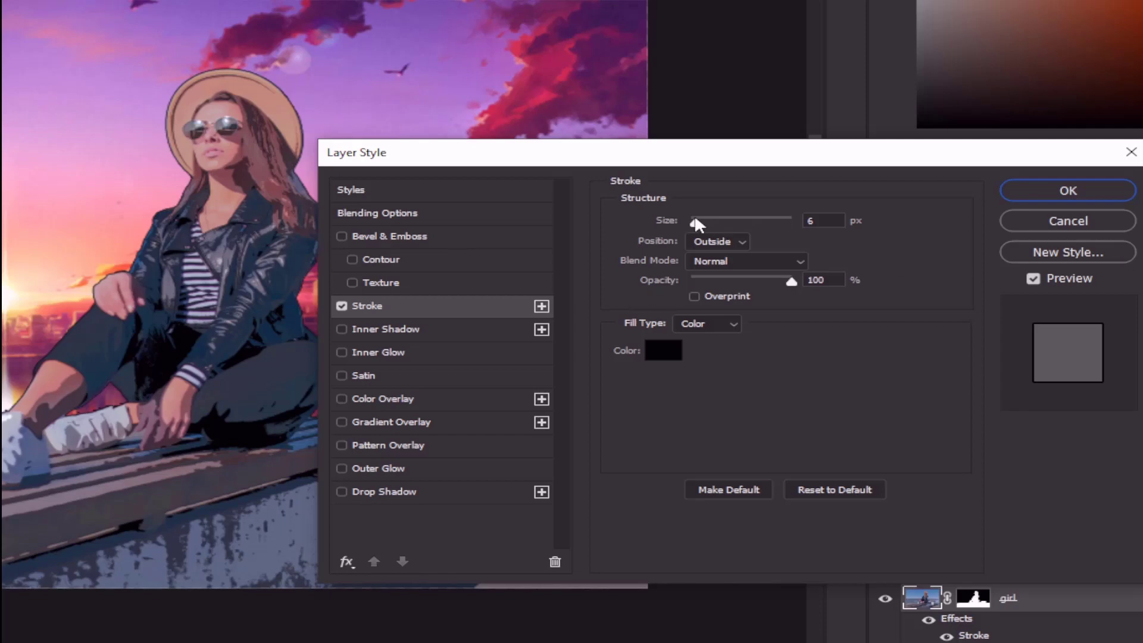
left_click_drag(695, 219, 705, 216)
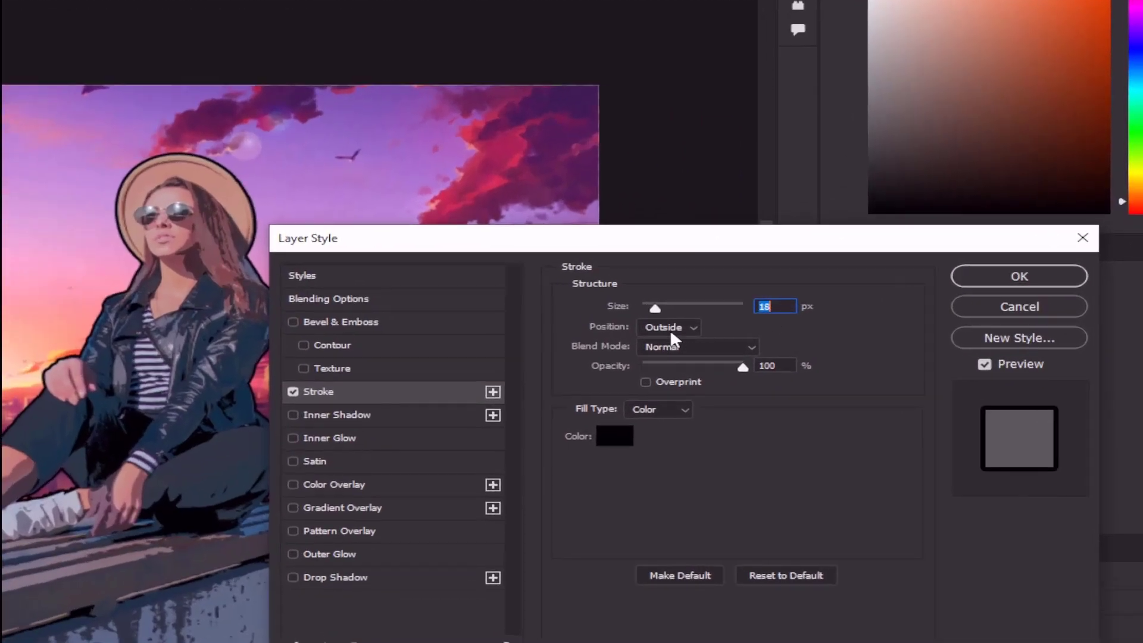
left_click(618, 435)
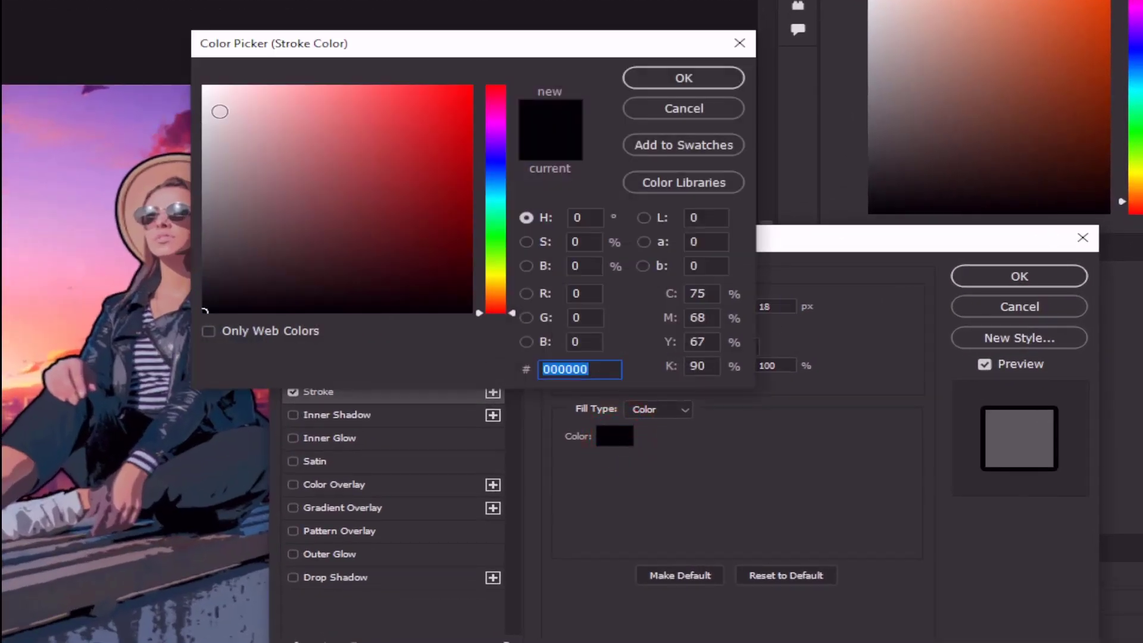
type("ffffff")
left_click(684, 78)
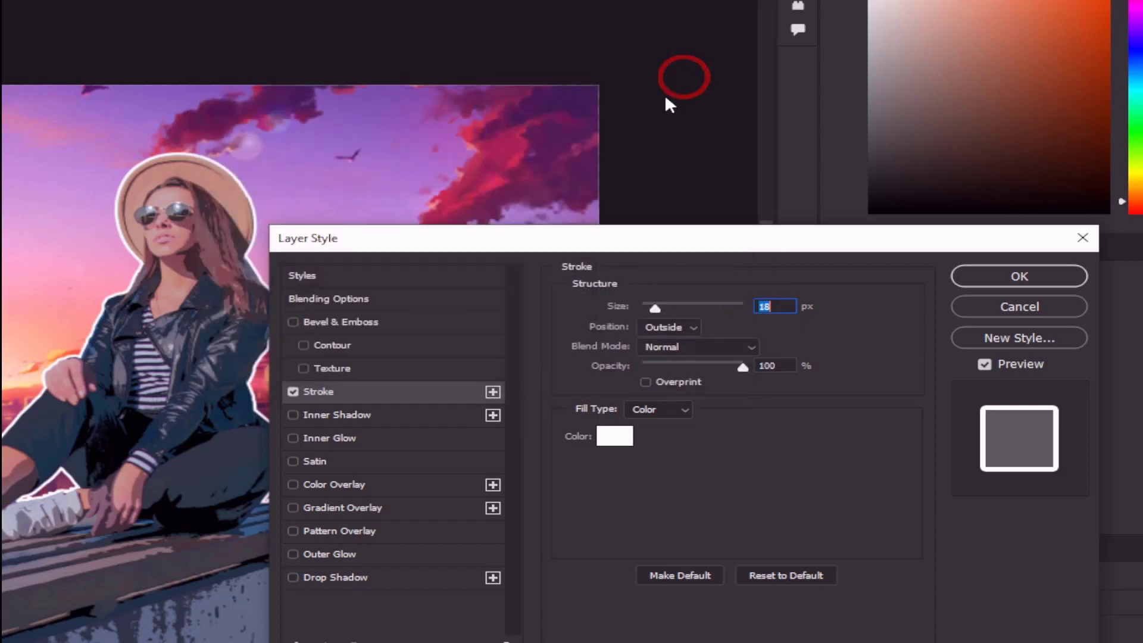
left_click(1013, 277)
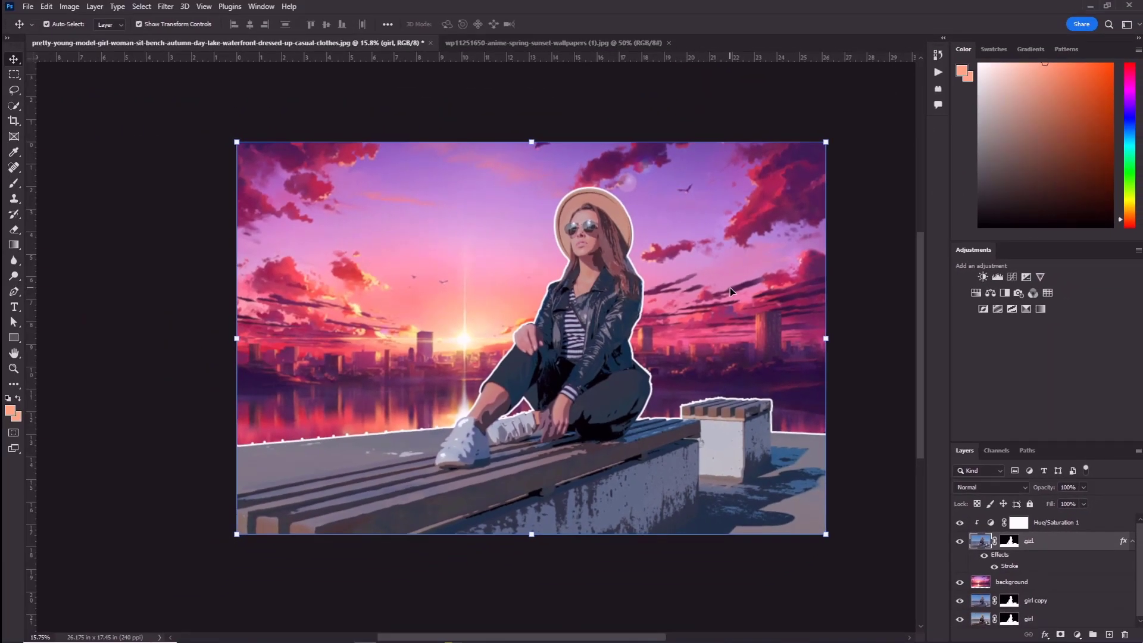
scroll(564, 284, "up", 5)
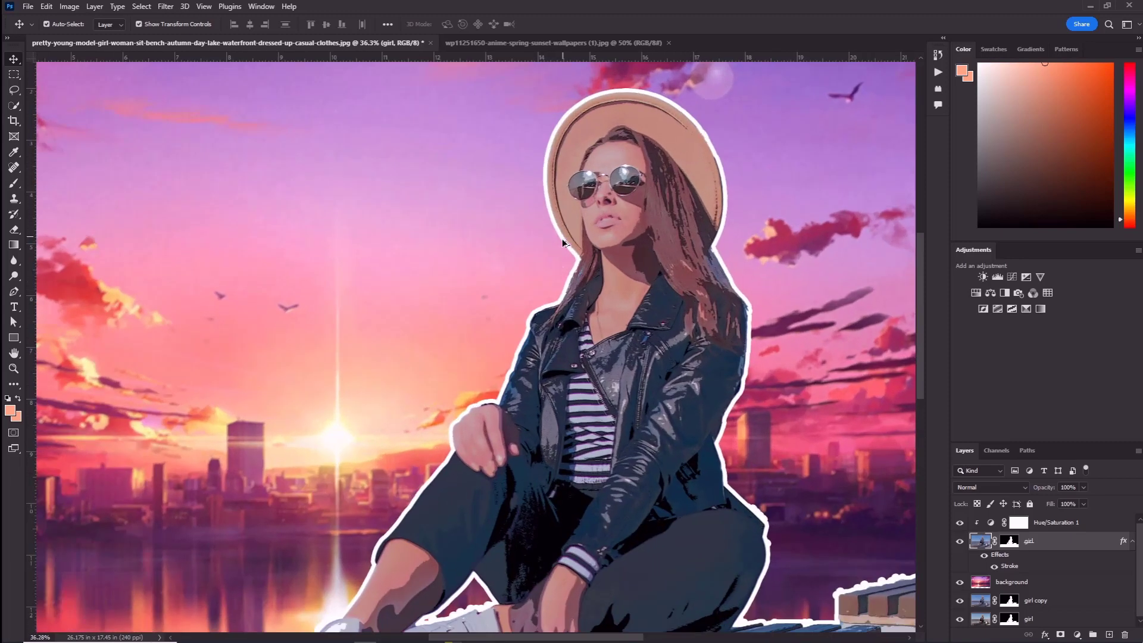
scroll(578, 319, "down", 5)
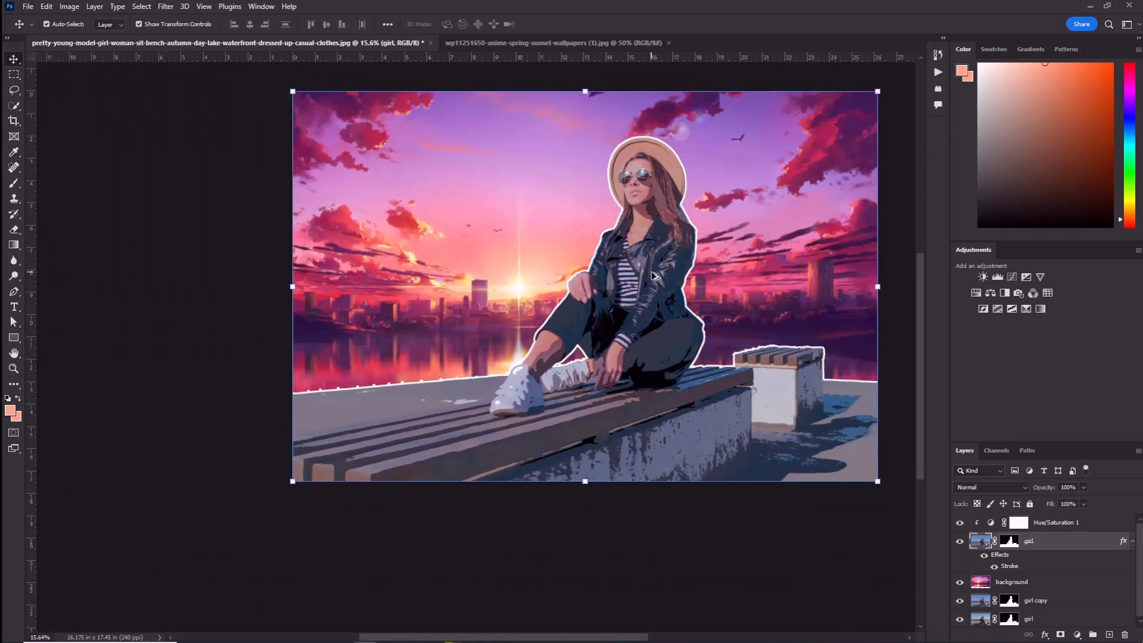
left_click_drag(648, 217, 546, 260)
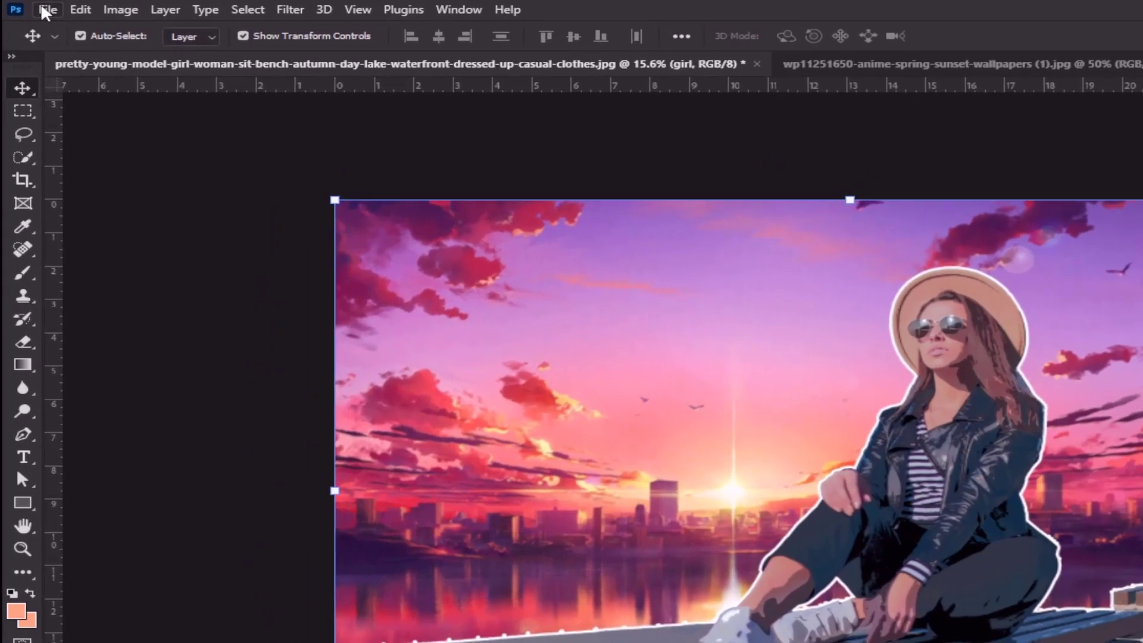
Open the PNG with the flying white doves and bring the doves into the picture of the woman
left_click(28, 7)
left_click(42, 29)
double_click(246, 159)
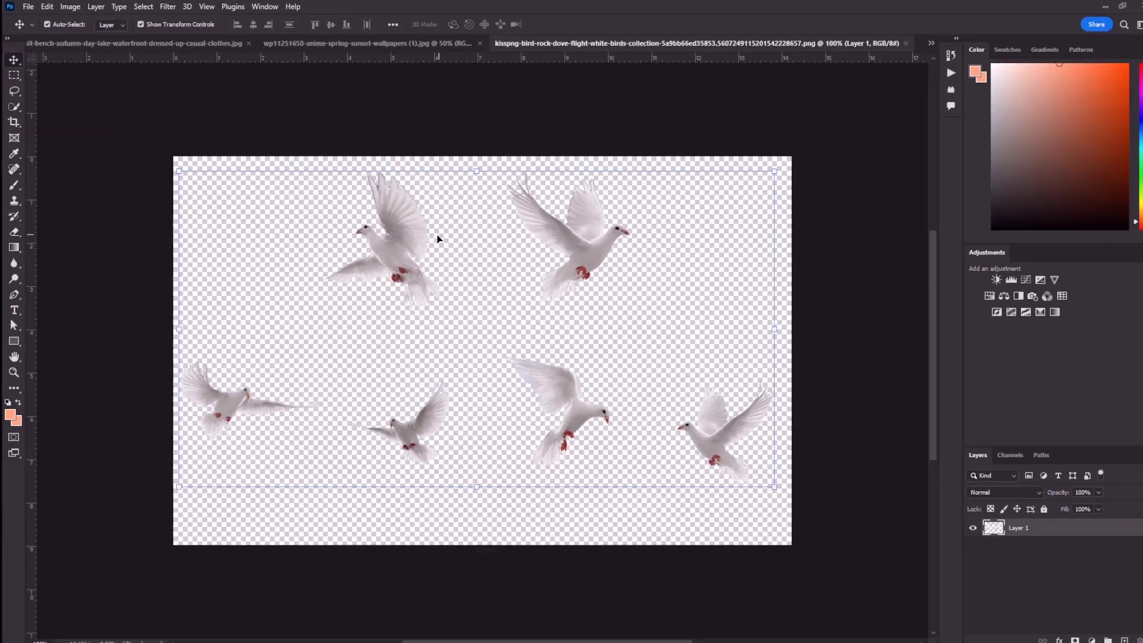
mouse_move(402, 234)
left_mouse_down()
mouse_move(210, 42)
mouse_move(412, 244)
left_mouse_up()
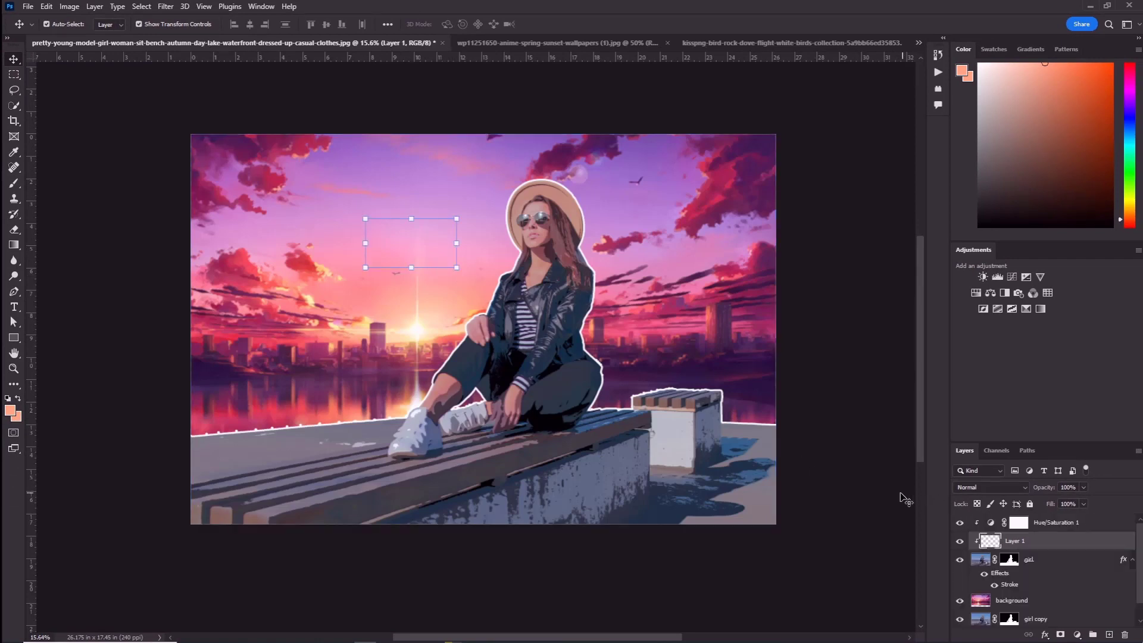
Enlarge the doves in the picture and move their layer above Hue/Saturation 1
scroll(548, 390, "up", 1)
left_click_drag(458, 290, 516, 319)
left_click_drag(1035, 548, 1041, 522)
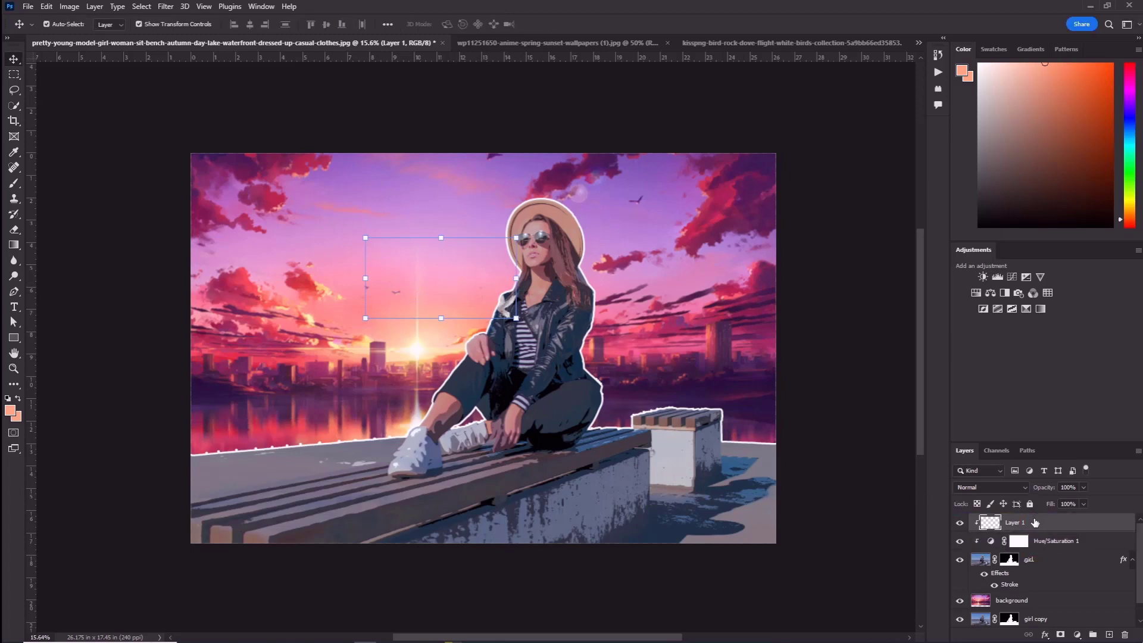
Shrink the doves to about 56%, rotate them about -7°, and place them in the sky beside the sun
left_click_drag(563, 249, 327, 272)
left_click_drag(442, 275, 391, 286)
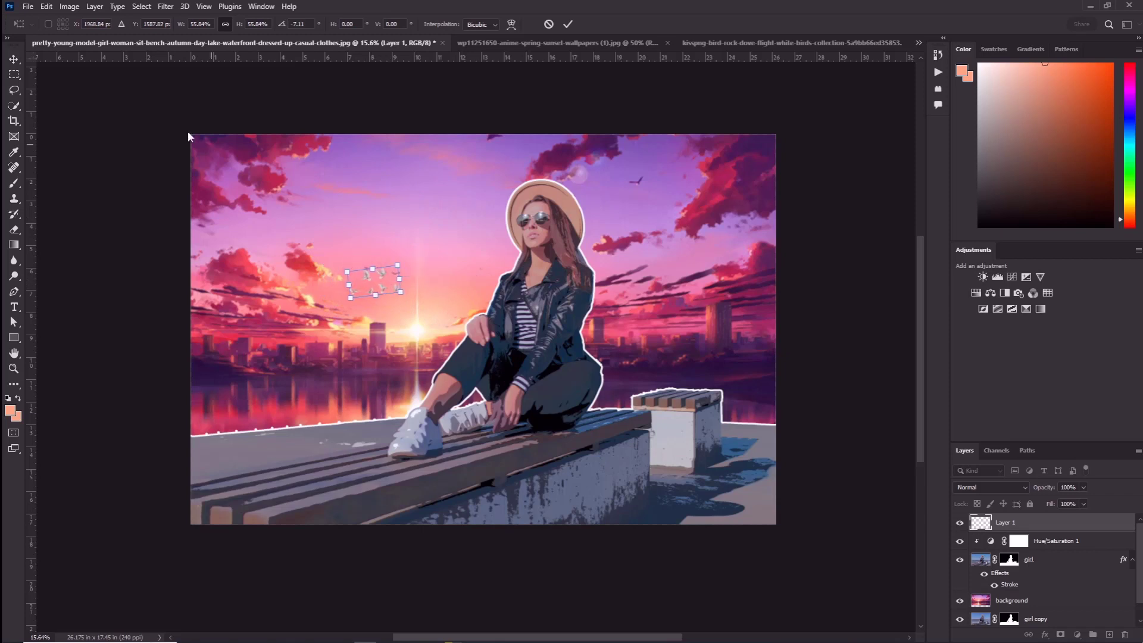
left_click(13, 60)
left_click(427, 244)
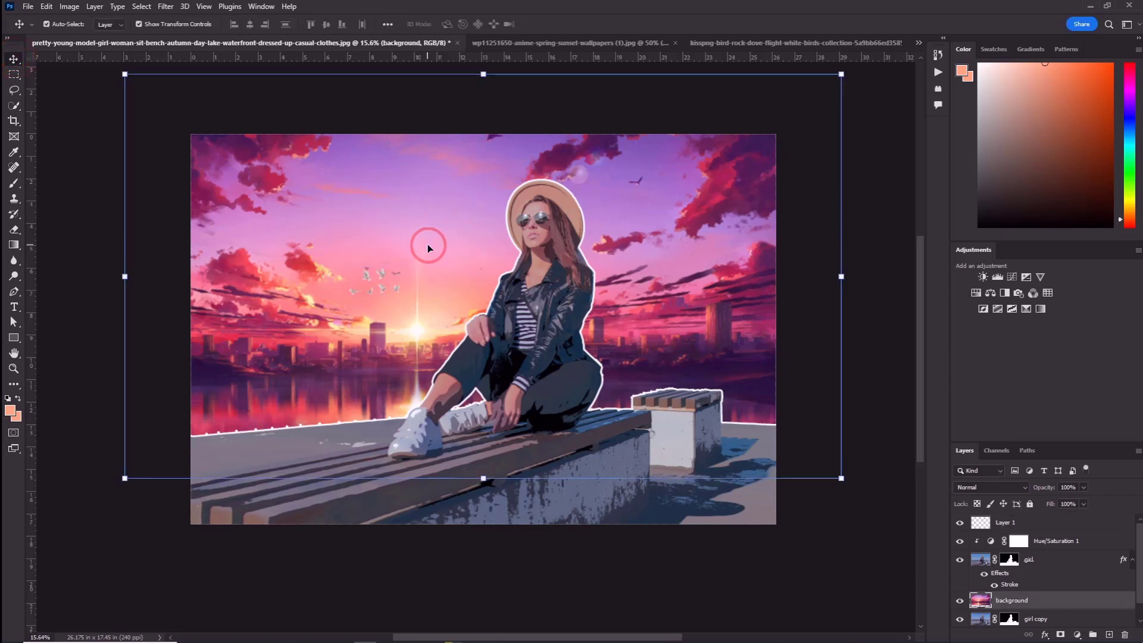
left_click(837, 452)
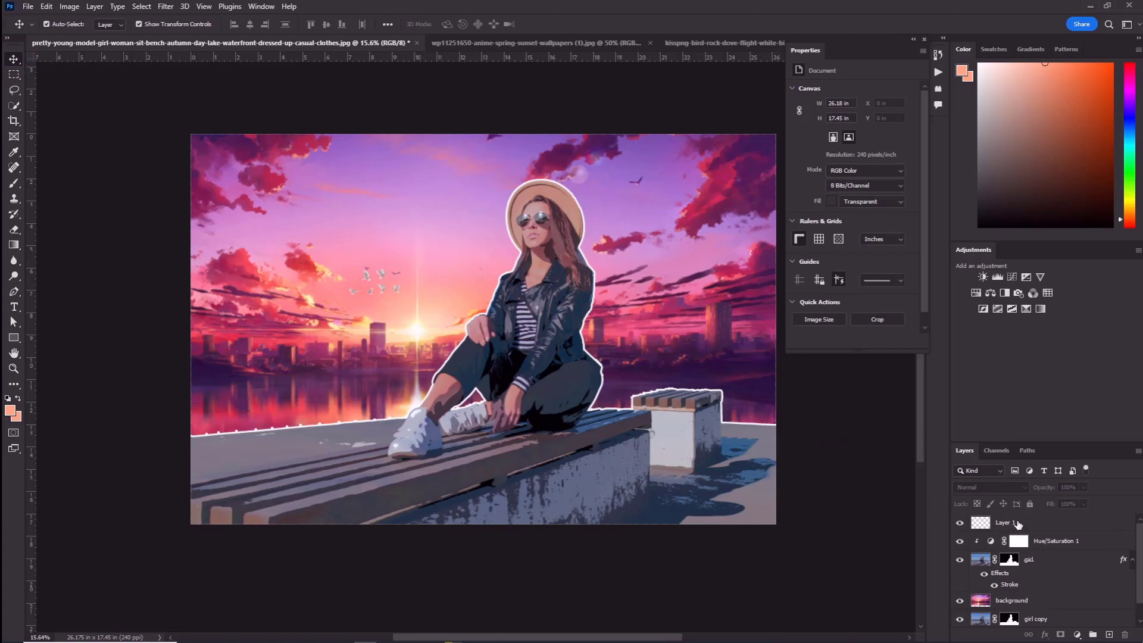
Add a Hue/Saturation adjustment layer above the doves' Layer 1 and clip it to that layer
left_click(1018, 523)
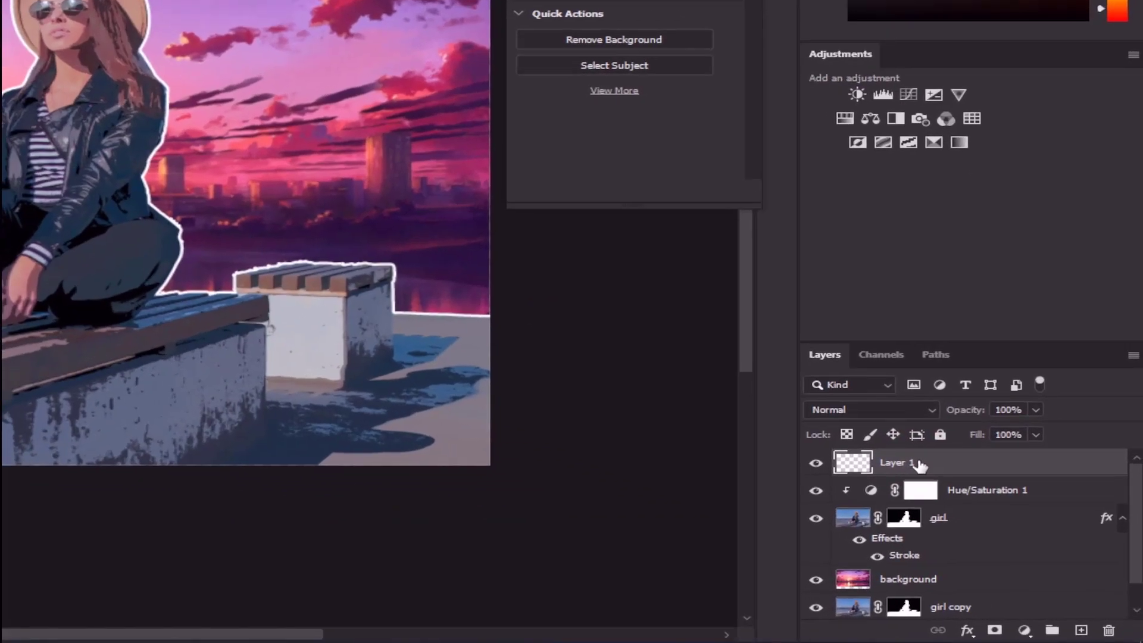
left_click(1024, 630)
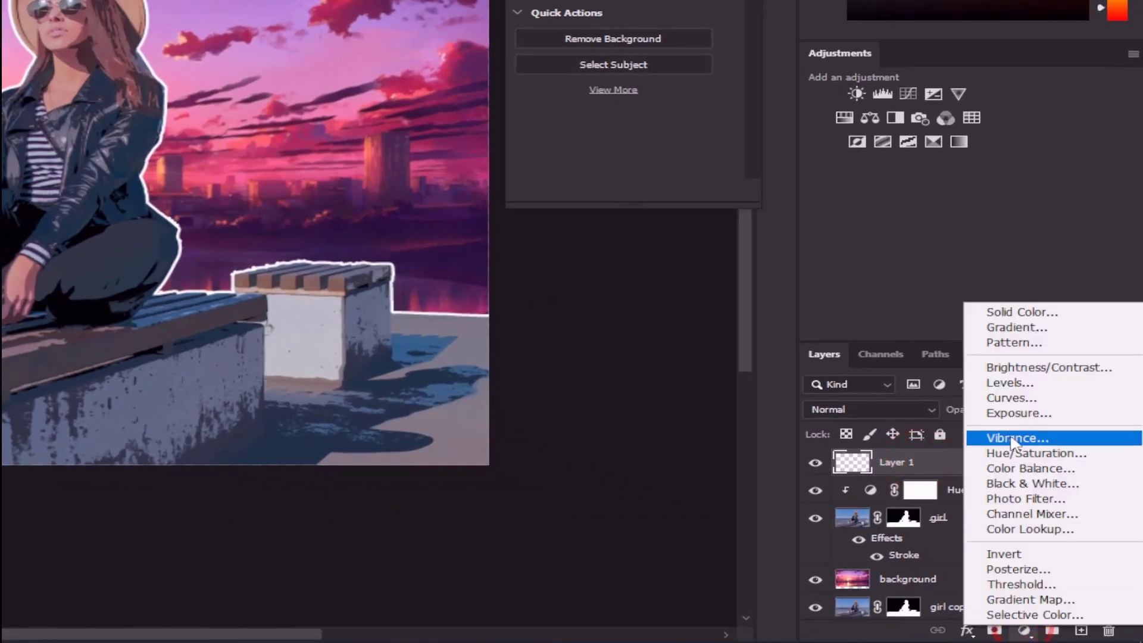
left_click(1035, 454)
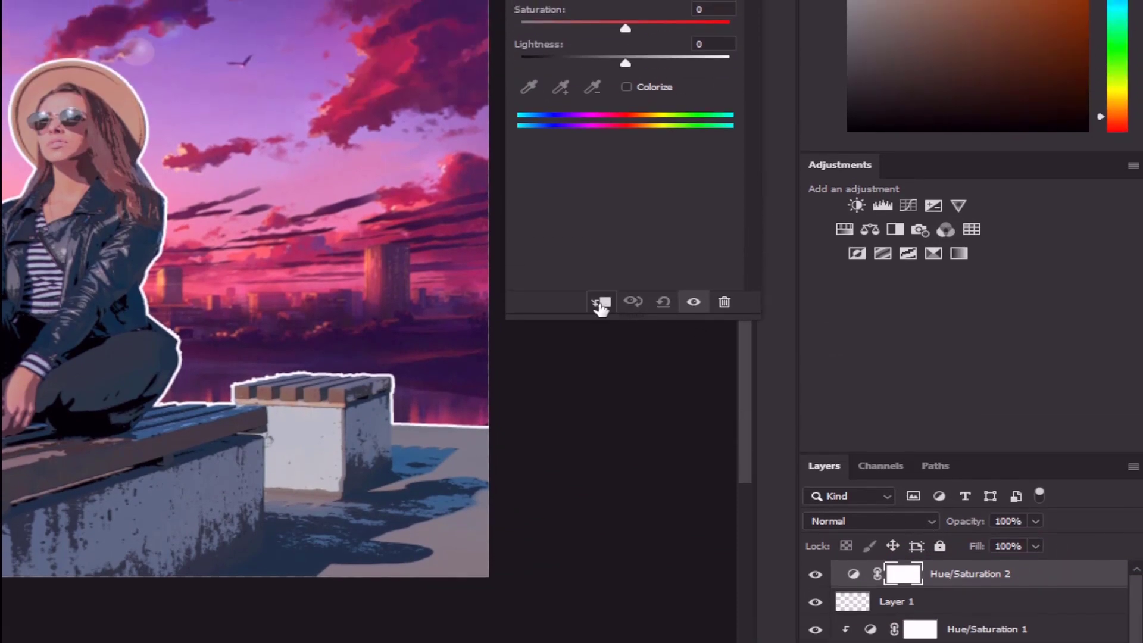
left_click(599, 190)
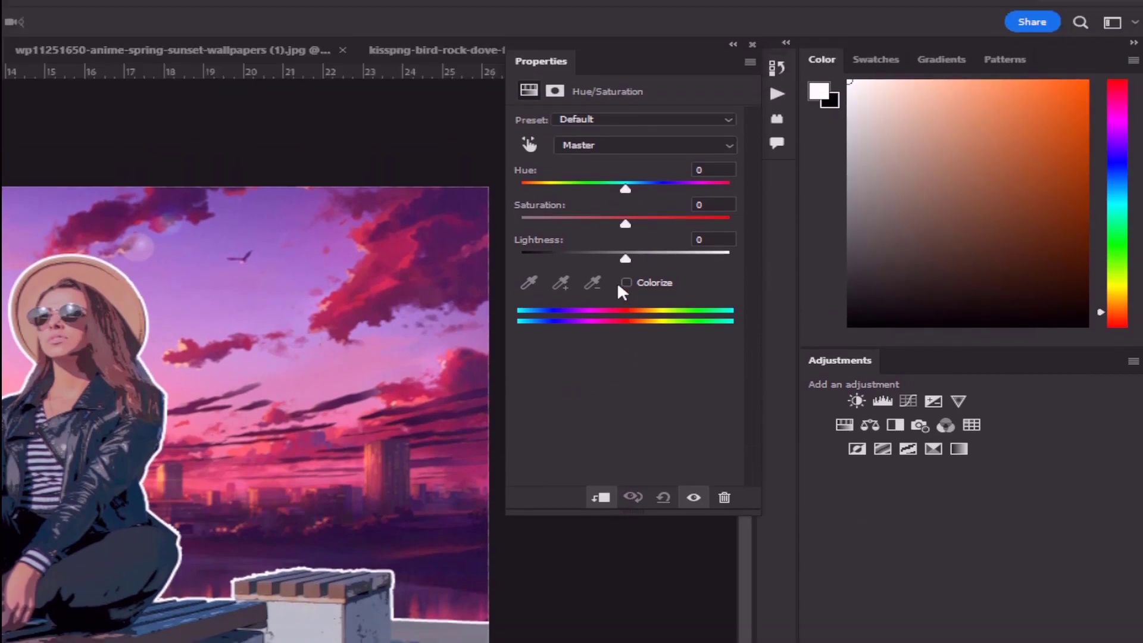
Colorize the doves with Hue 49, Saturation 71 and Lightness +5, and close the adjustment's properties
left_click(626, 93)
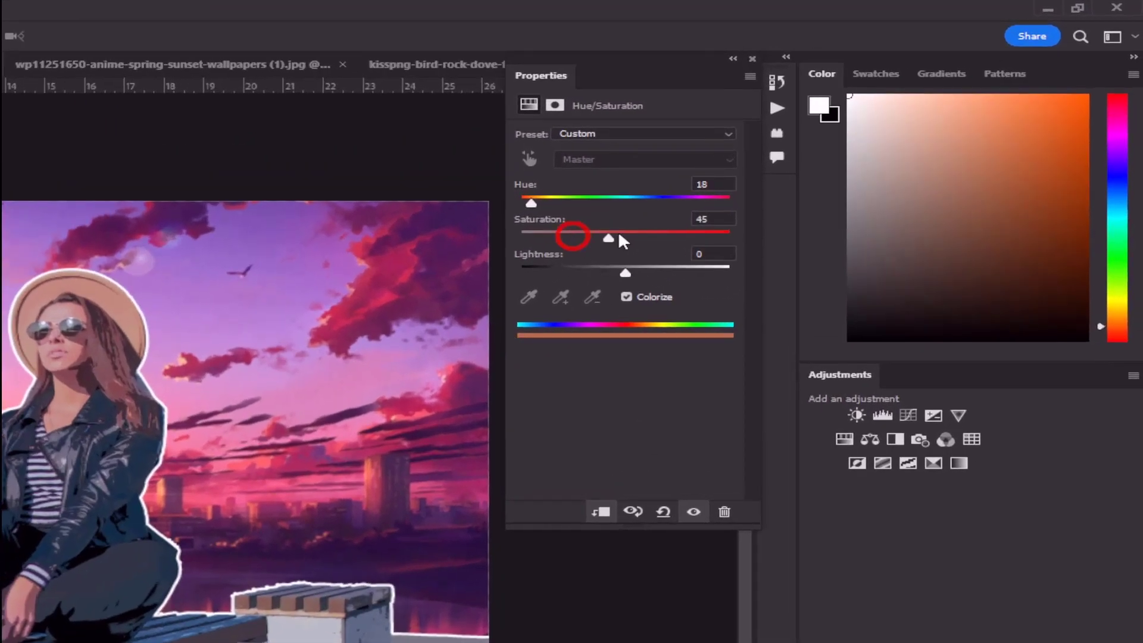
left_click_drag(620, 234, 645, 234)
left_click_drag(0, 410, 118, 283)
mouse_move(531, 204)
left_mouse_down()
mouse_move(559, 208)
mouse_move(550, 203)
left_mouse_up()
mouse_move(626, 272)
left_mouse_down()
mouse_move(606, 271)
mouse_move(629, 274)
left_mouse_up()
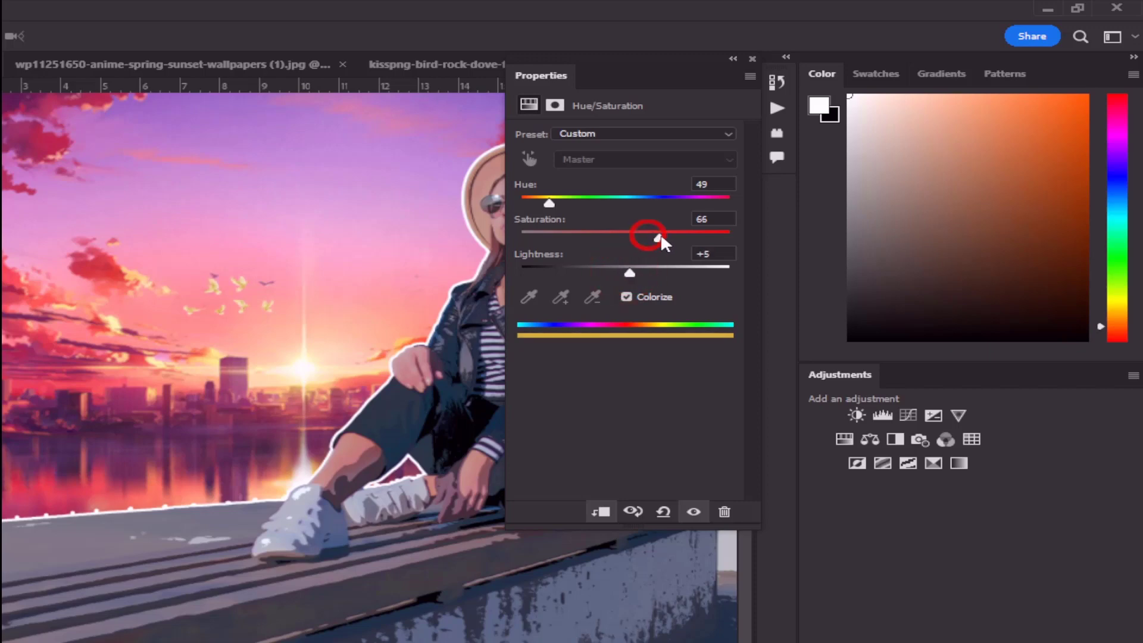
left_click_drag(661, 235, 669, 239)
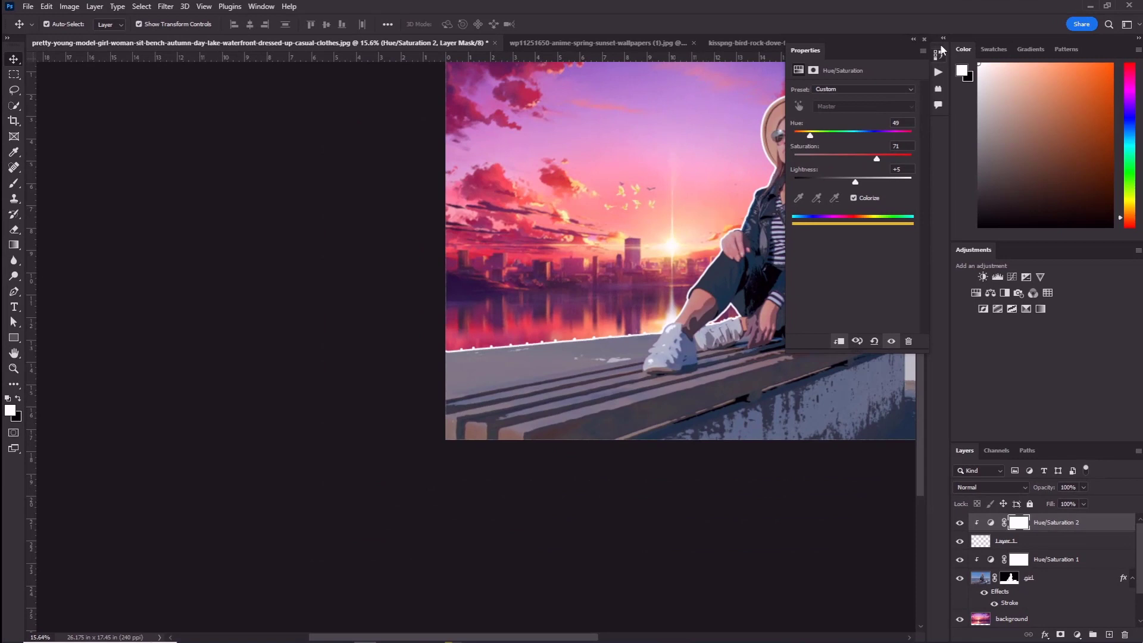
left_click(925, 40)
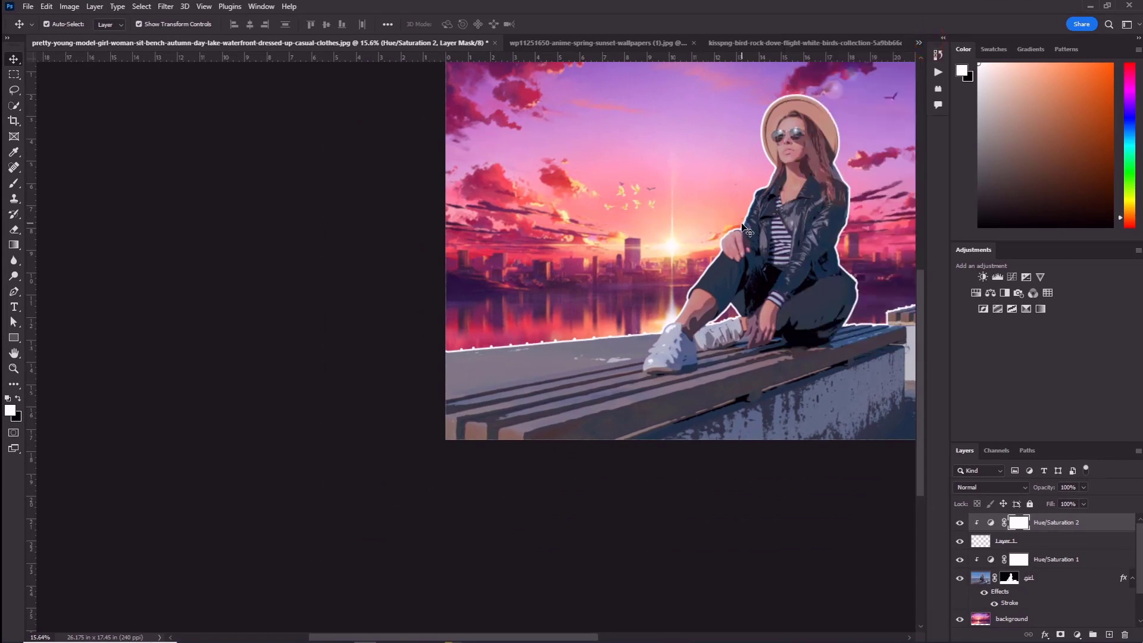
Apply a Motion Blur to the doves' layer with an angle of 27° and a distance of 20 pixels
left_click(1040, 542)
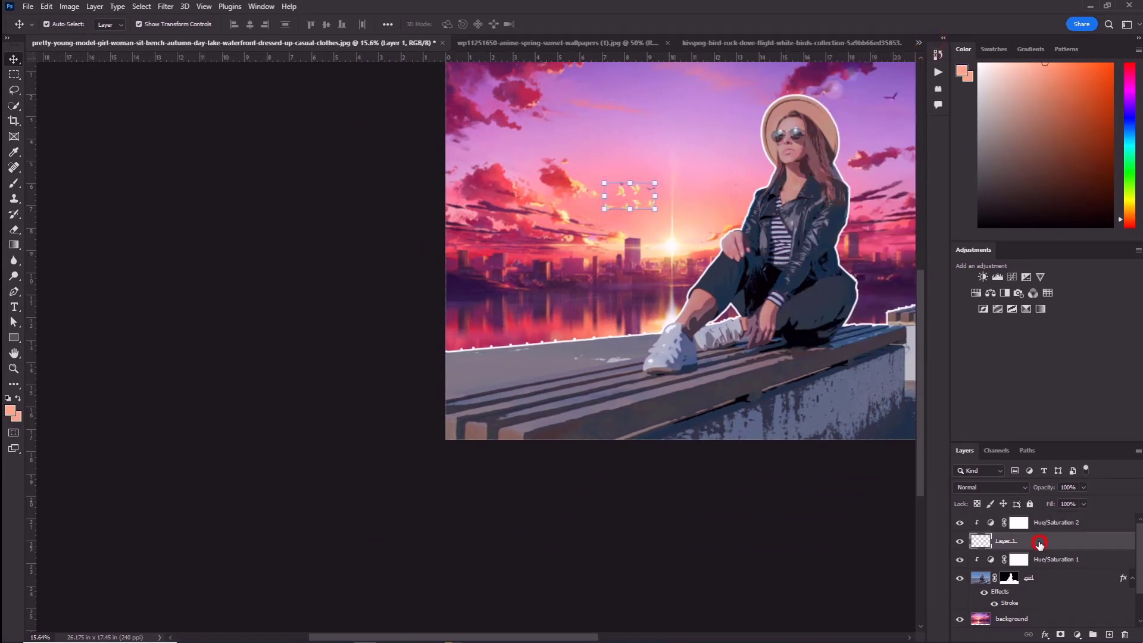
left_click_drag(743, 197, 499, 284)
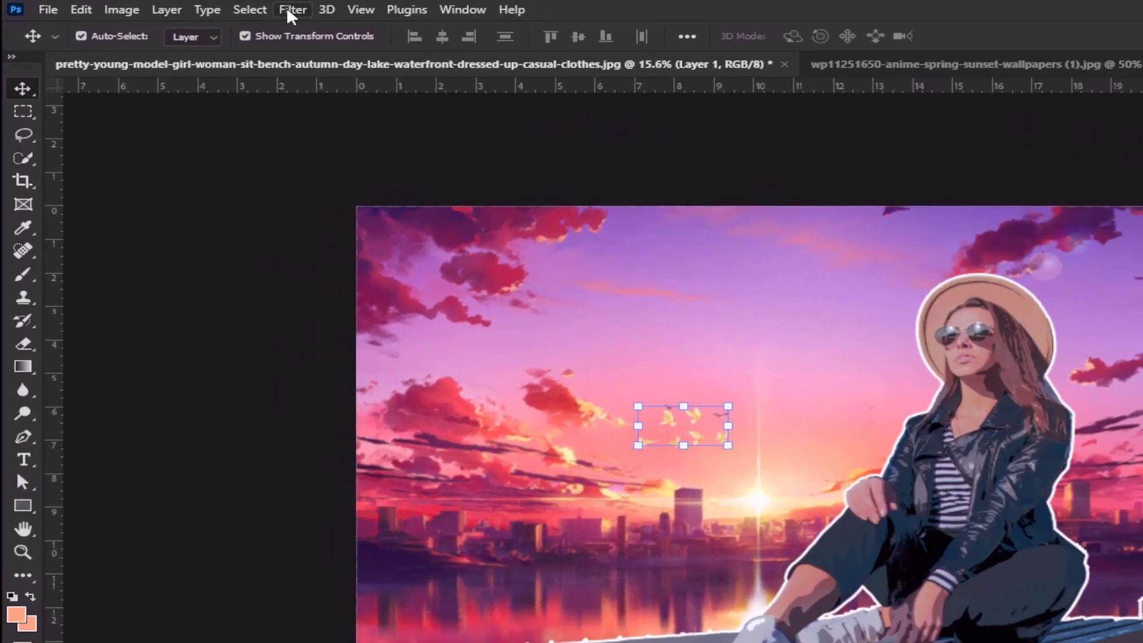
left_click(165, 6)
mouse_move(327, 240)
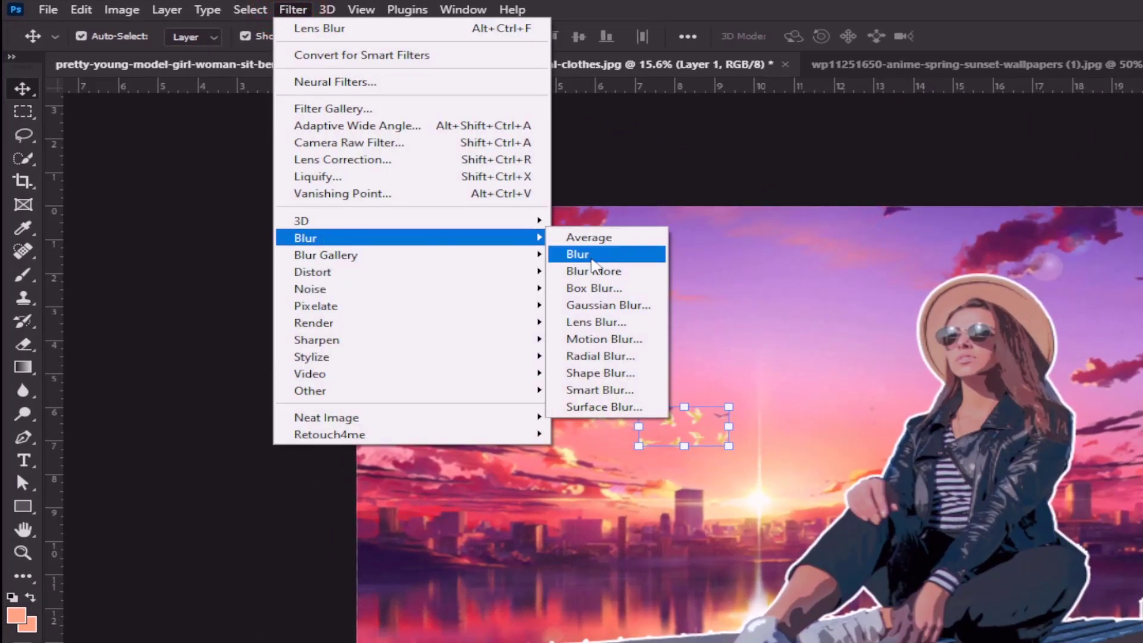
left_click(605, 337)
left_click_drag(1025, 470, 1049, 452)
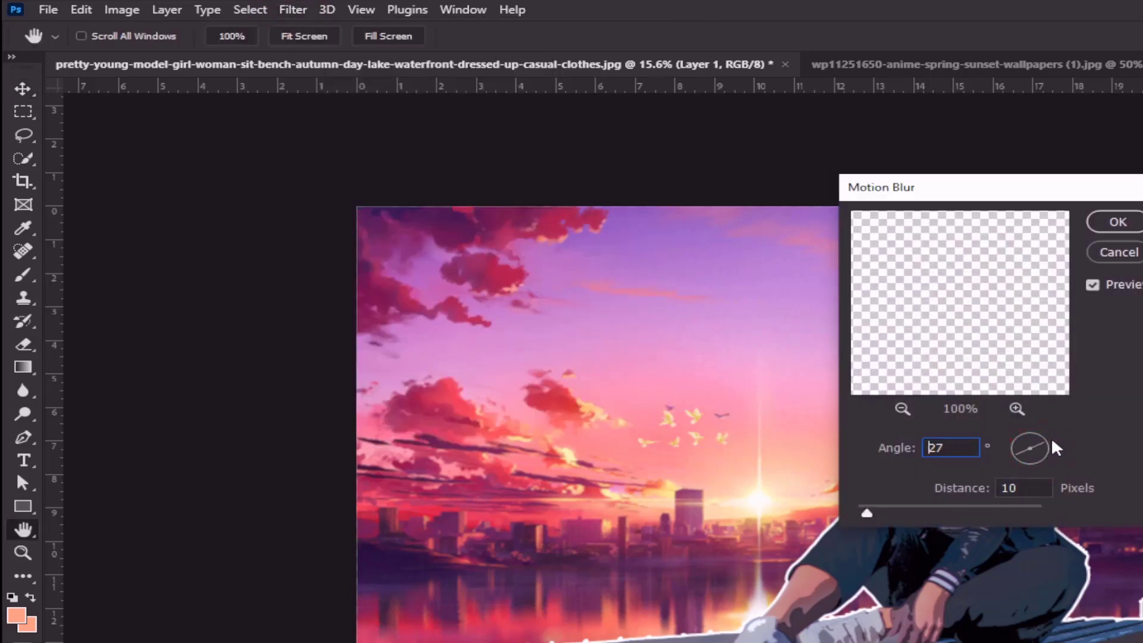
double_click(1031, 486)
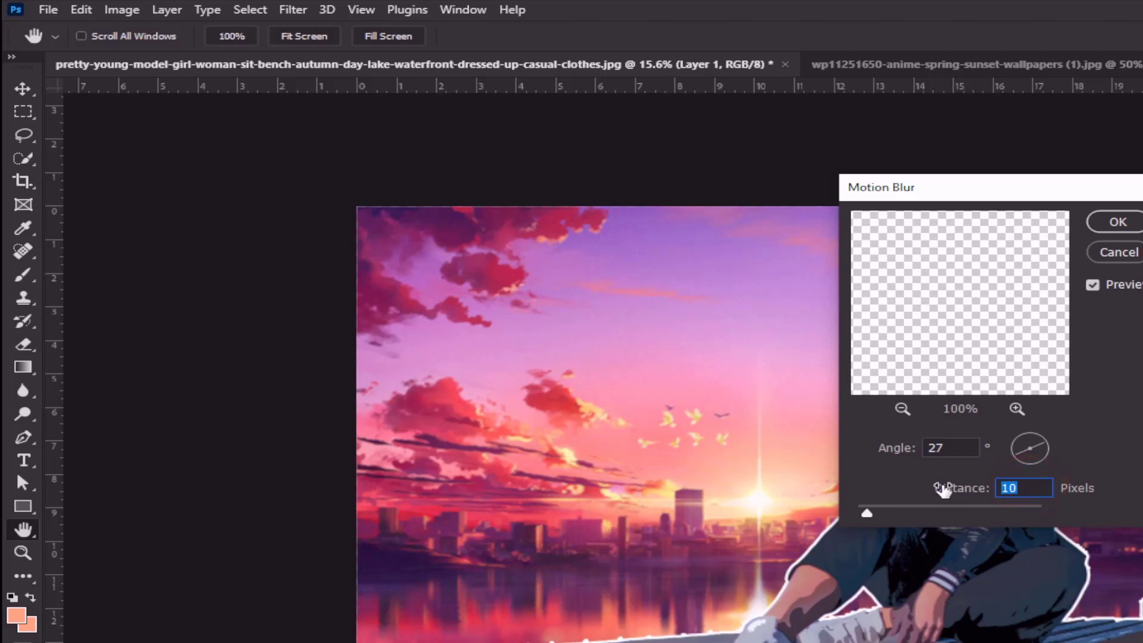
type("20")
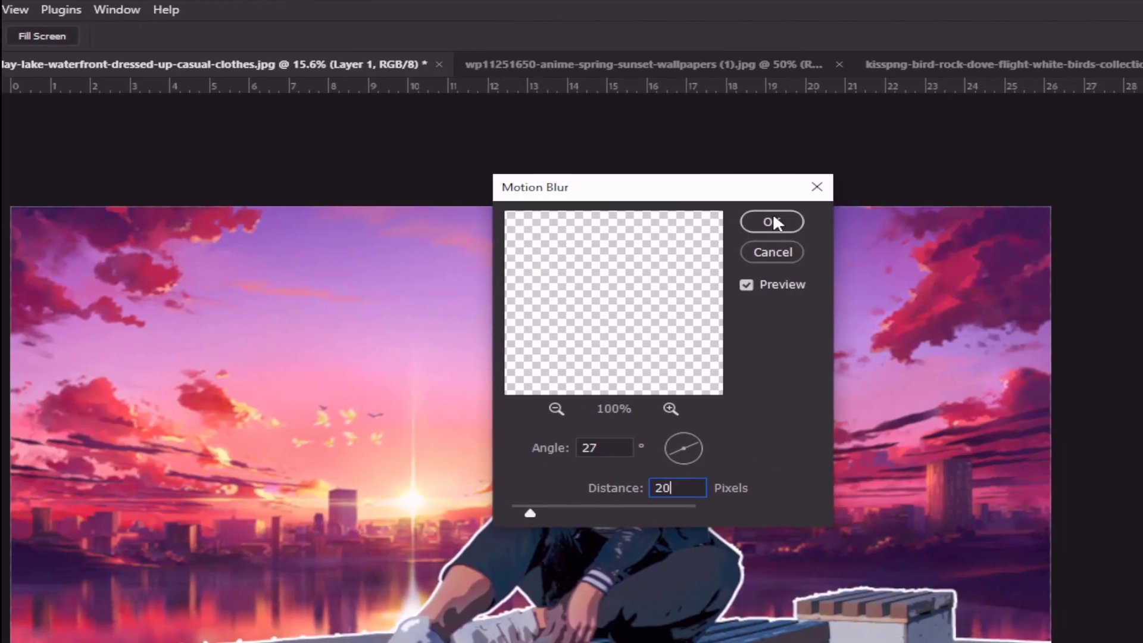
left_click(1117, 223)
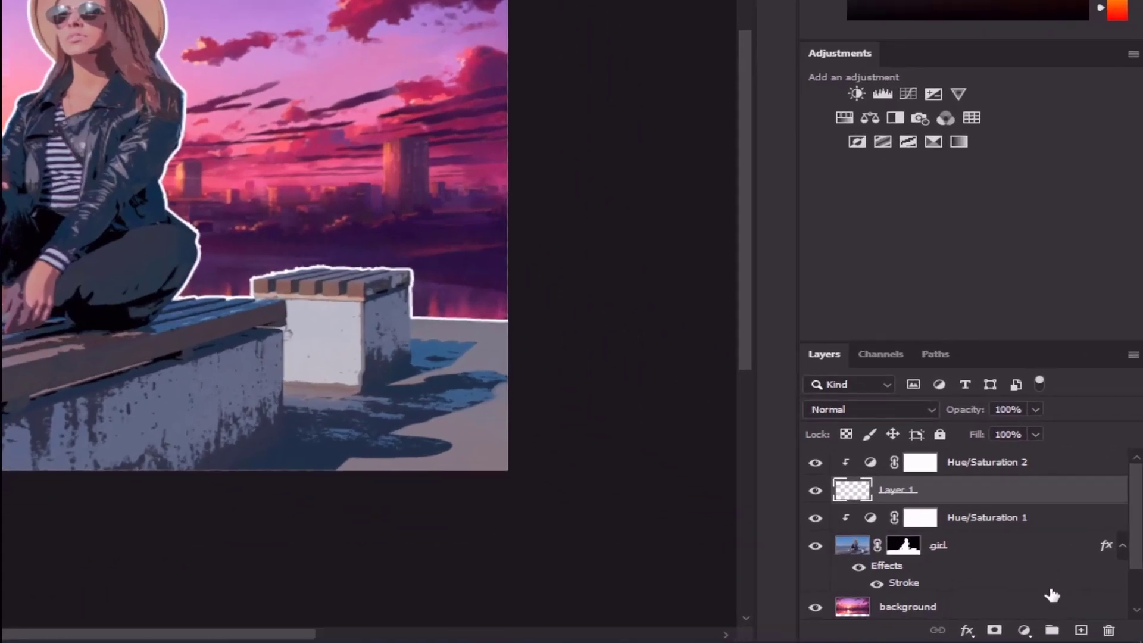
Add a new empty layer above Hue/Saturation 2
left_click(982, 461)
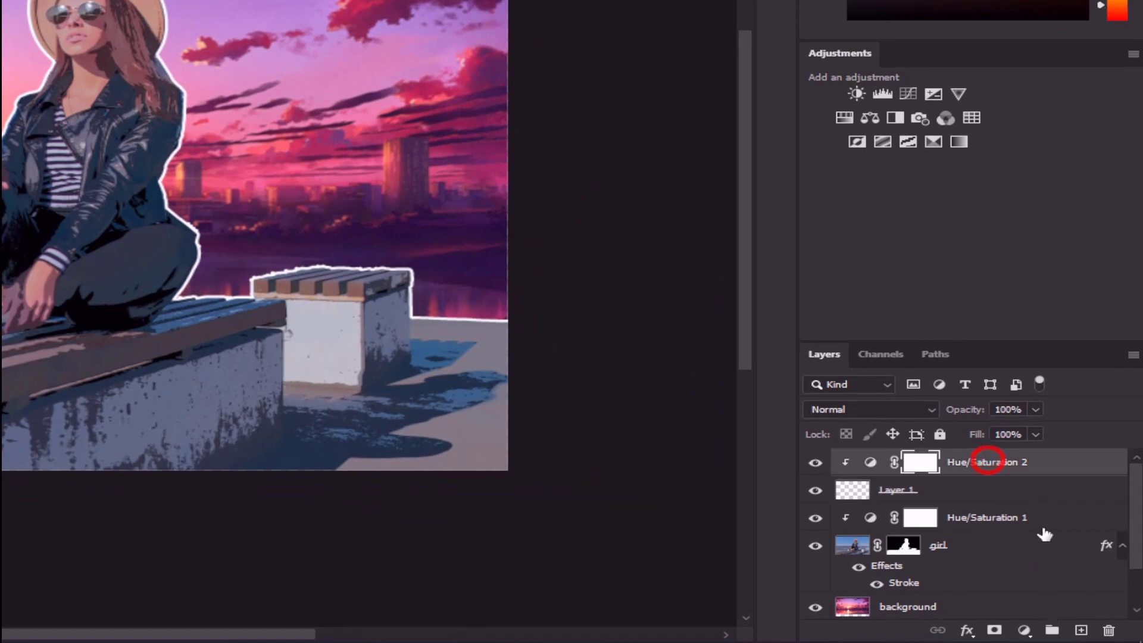
left_click(1080, 630)
left_click(924, 466)
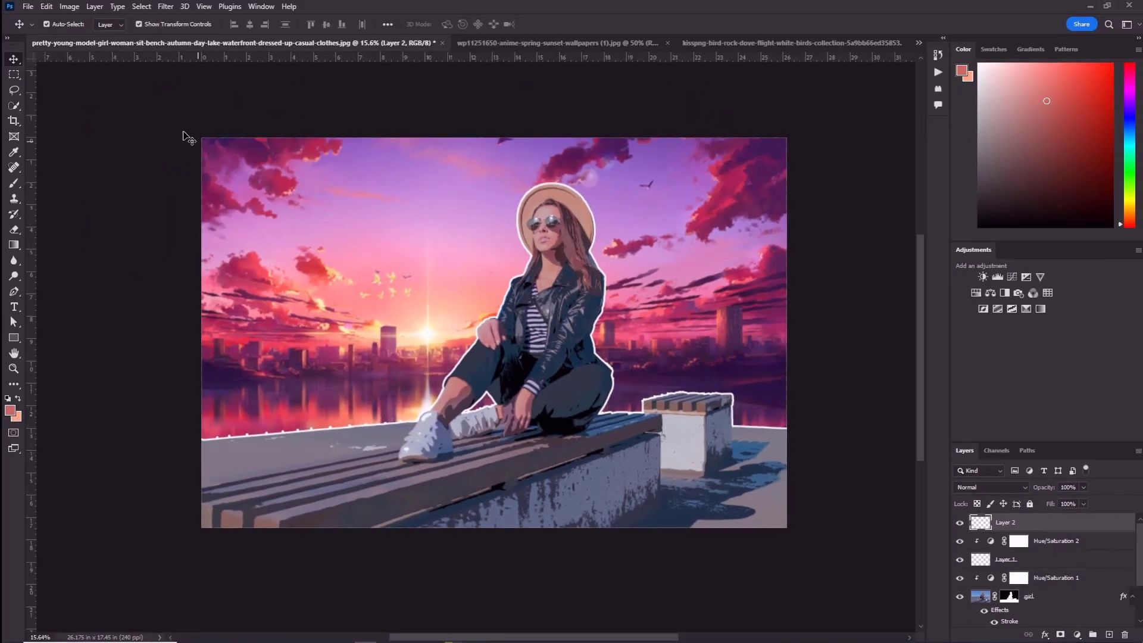
Paint a pale peach glow sampled from the sky around the sun with a 1900 px Soft Round brush at 0% hardness
left_click(13, 185)
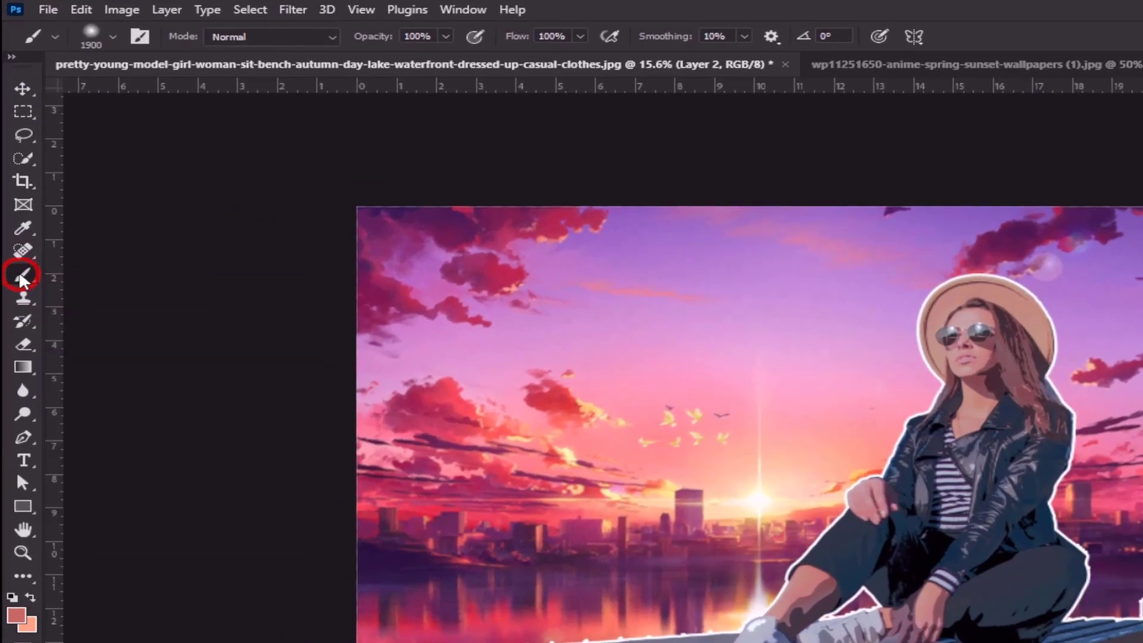
left_click(91, 37)
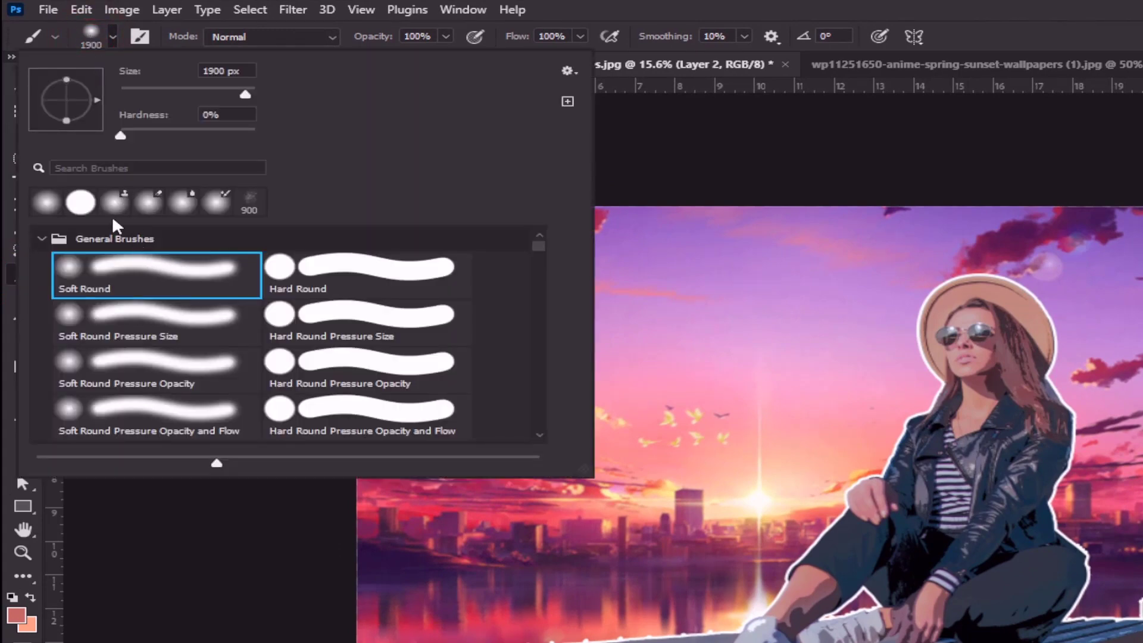
left_click(45, 202)
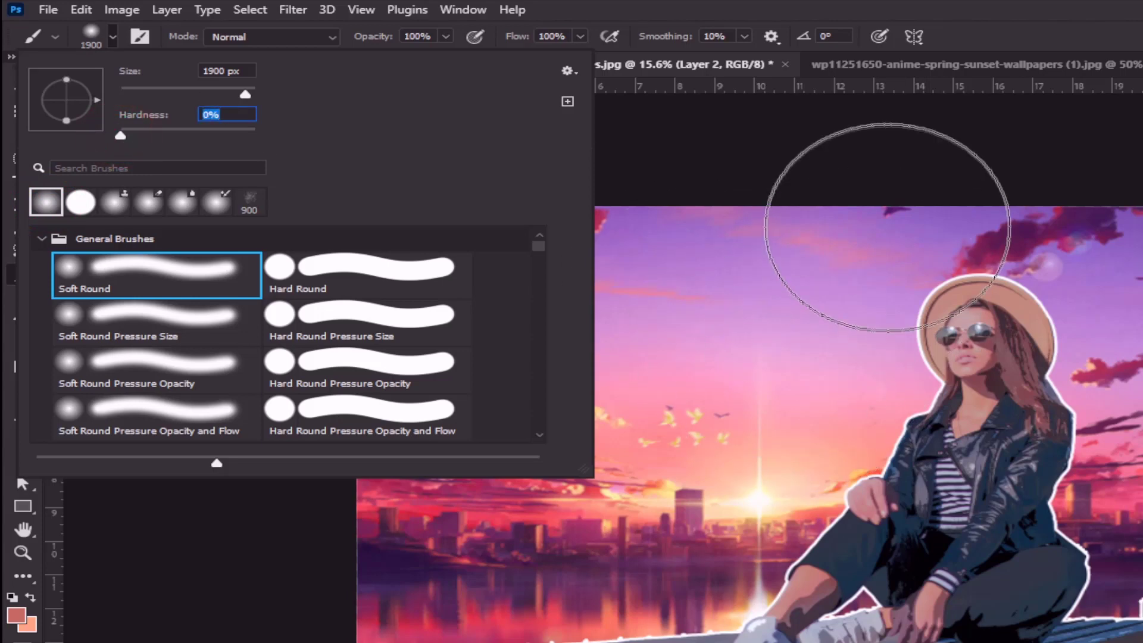
left_click(963, 9)
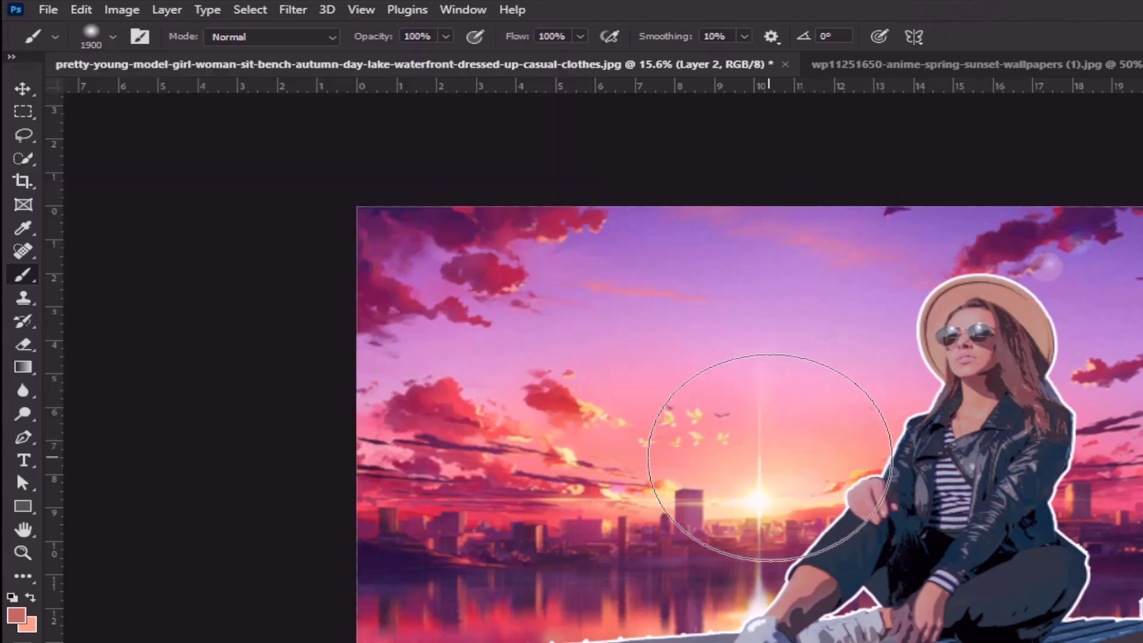
left_click(820, 503, "alt")
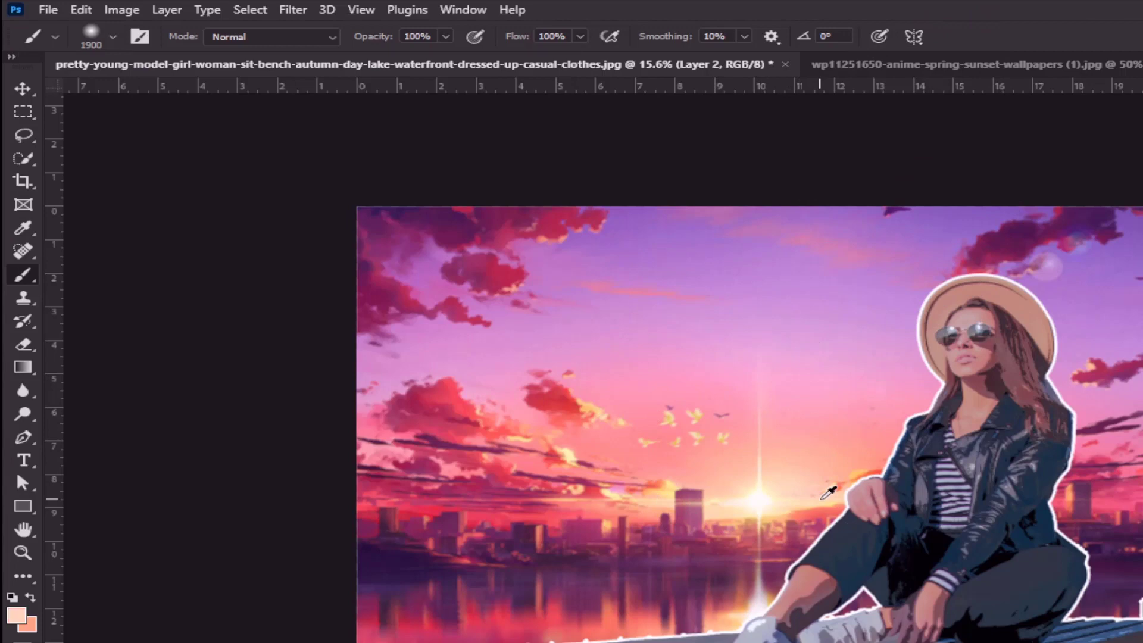
left_click(798, 501)
left_click(806, 473)
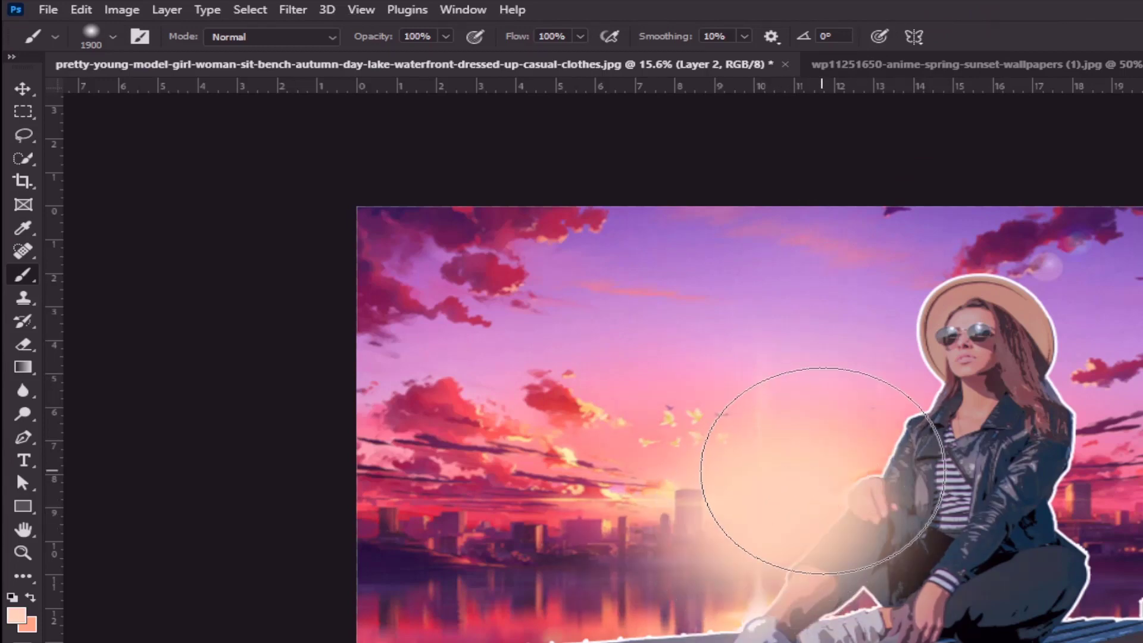
left_click(823, 471)
Sample a pink from the sunset and paint a soft glow over the skyline behind the woman's back
left_click(1103, 476, "alt")
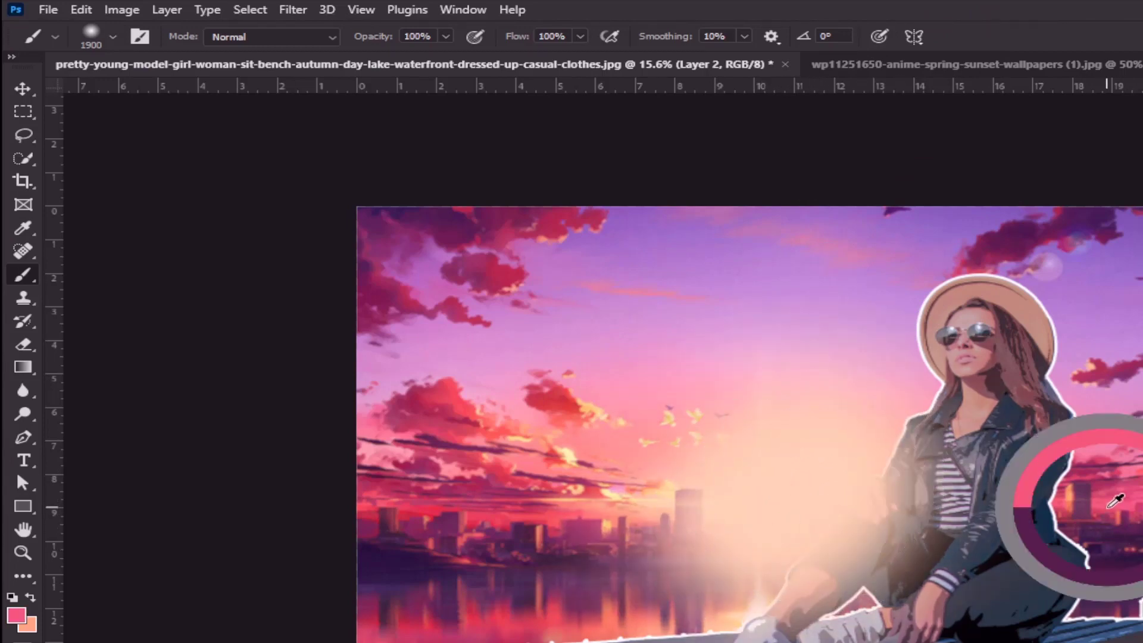
left_click(1102, 483)
left_click(1128, 528)
left_click(1142, 453)
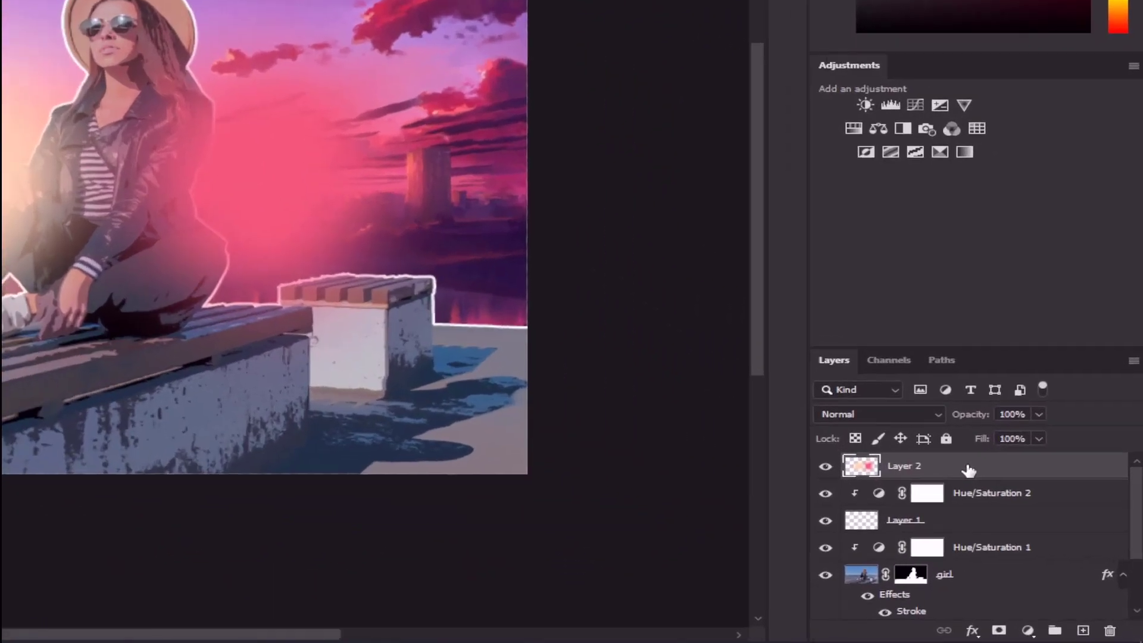
Set Layer 2's blend mode to Overlay and toggle its visibility to compare the picture with and without the glow
left_click(1043, 523)
left_click(1024, 489)
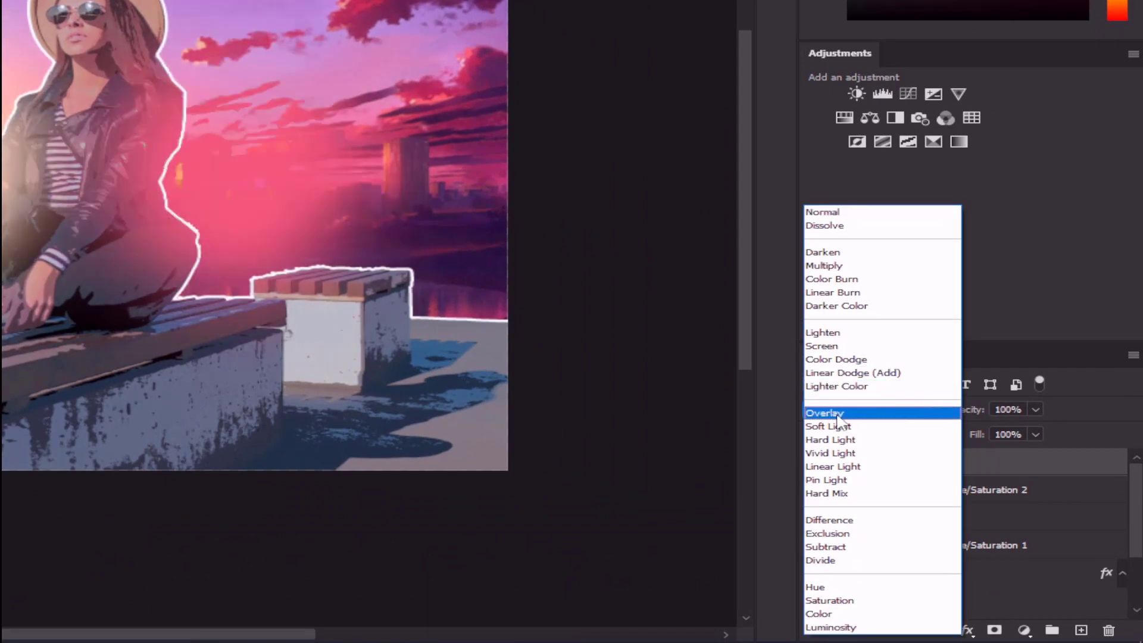
left_click(858, 414)
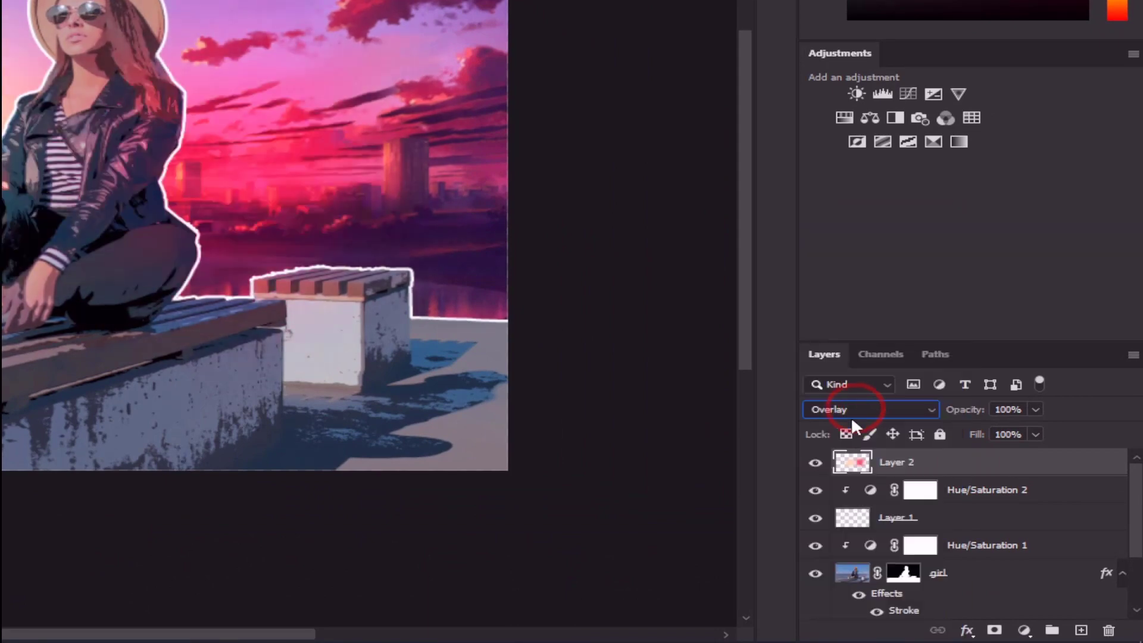
left_click(817, 465)
left_click(817, 465)
left_click(817, 465)
left_click(818, 464)
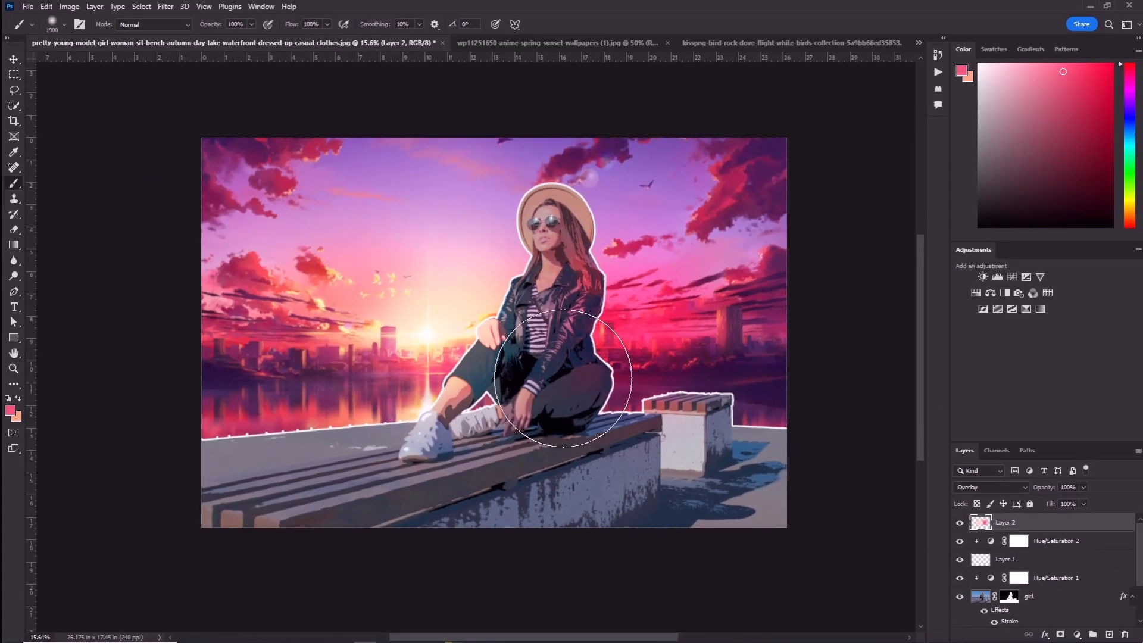
left_click(12, 58)
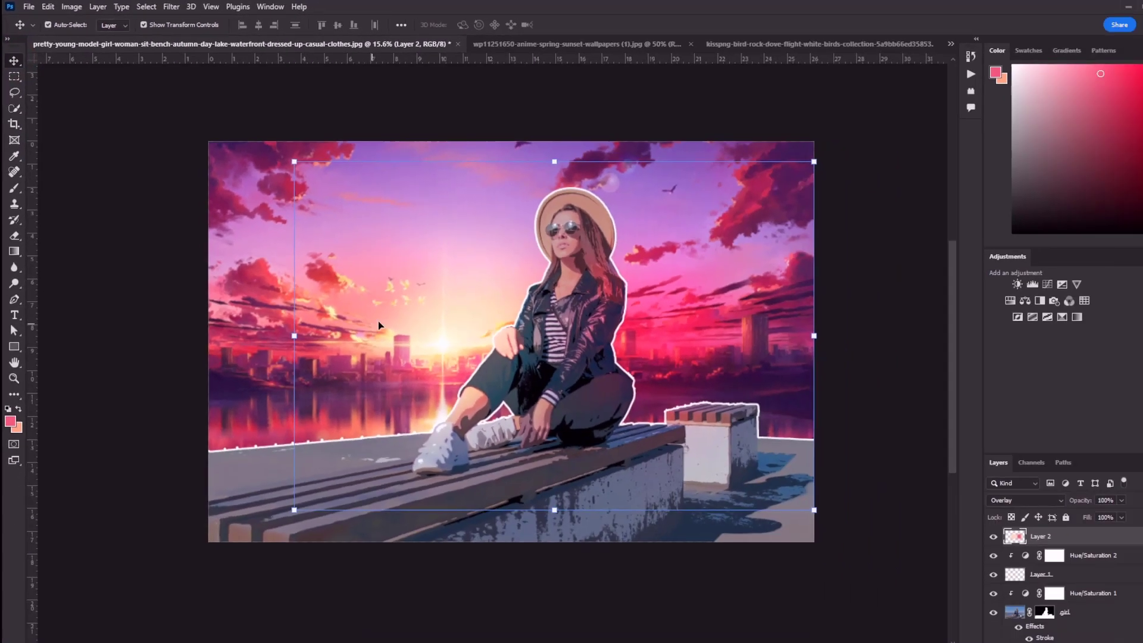
key("b")
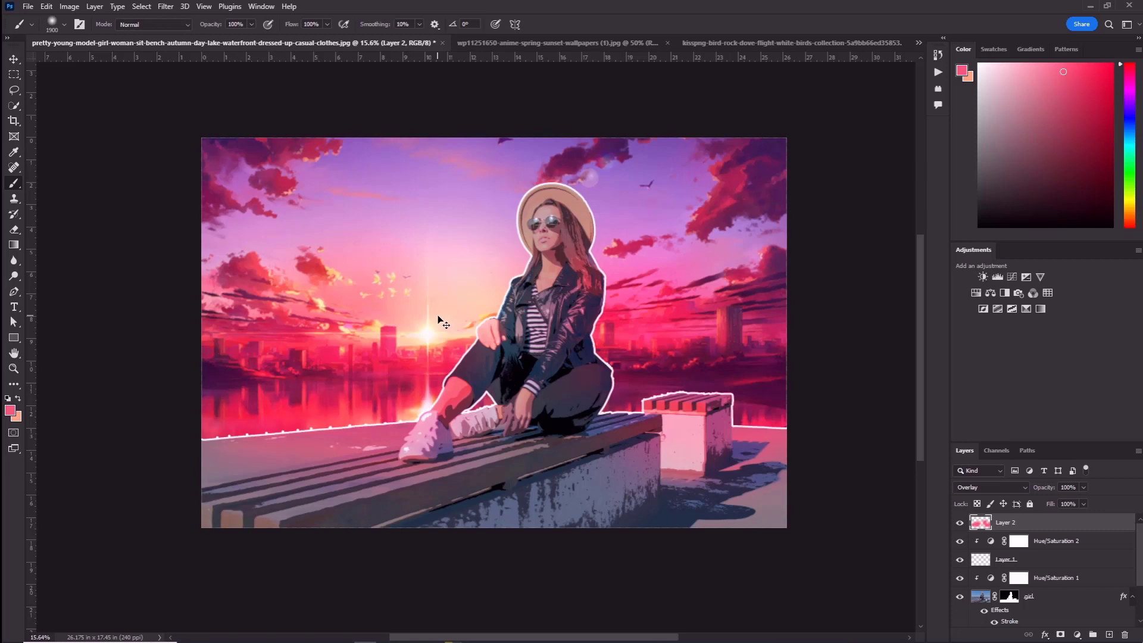
key("ctrl+z")
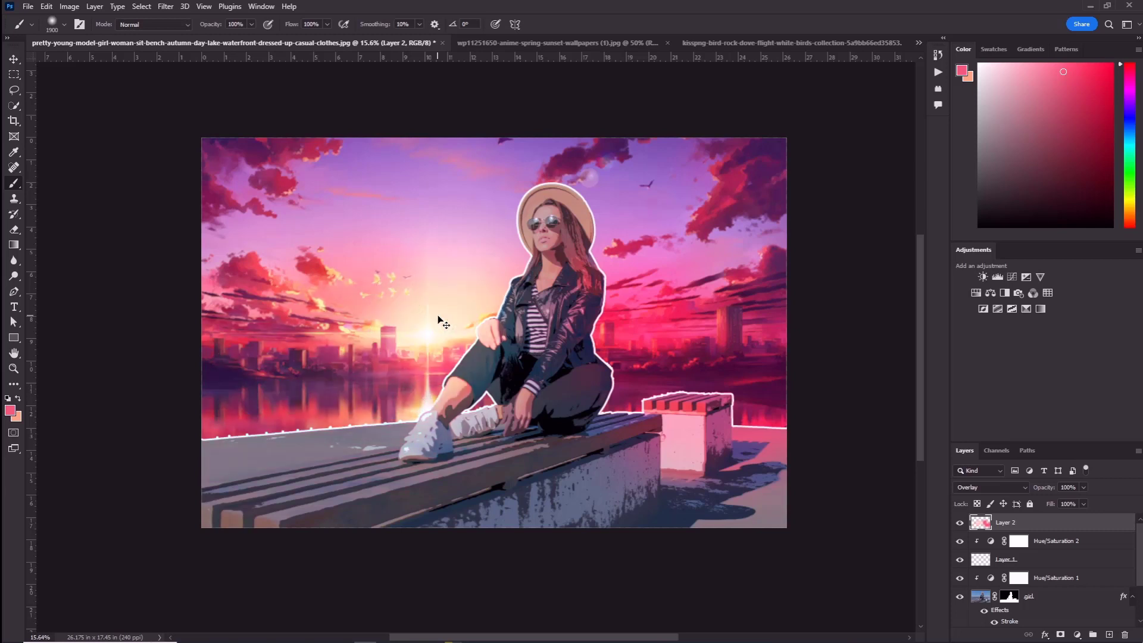
key("ctrl+z")
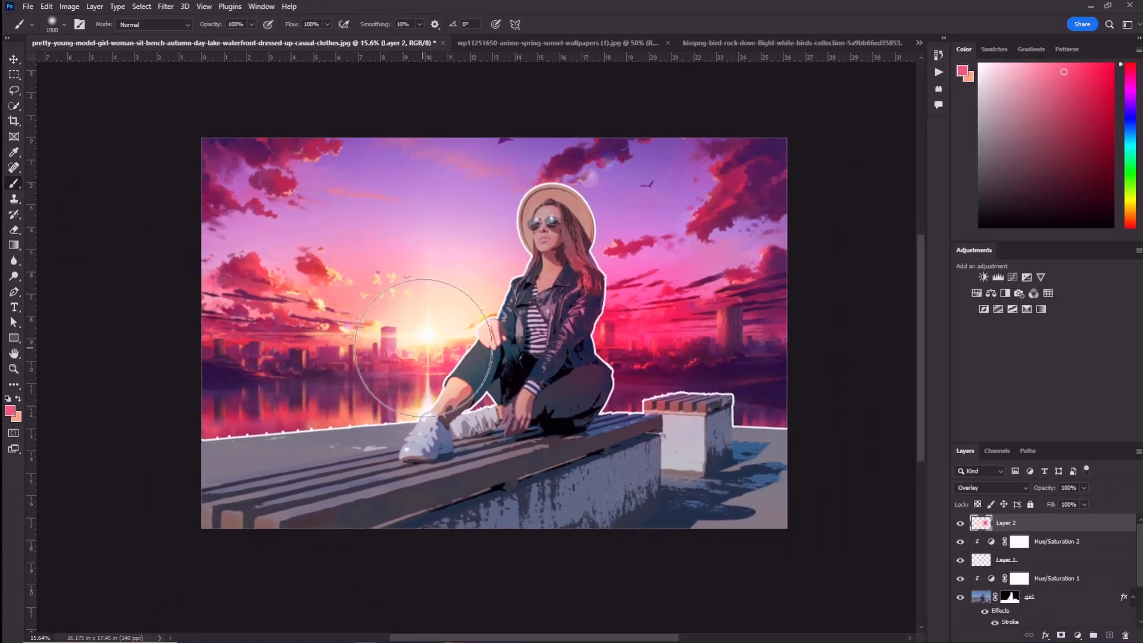
Paint the soft pink glow across the skyline, the water and the far edge of the ground on Layer 2
mouse_move(743, 511)
left_mouse_down()
mouse_move(495, 540)
mouse_move(288, 596)
mouse_move(318, 593)
left_mouse_up()
mouse_move(474, 365)
left_mouse_down()
mouse_move(613, 342)
mouse_move(688, 346)
mouse_move(825, 364)
mouse_move(710, 360)
mouse_move(880, 407)
mouse_move(735, 362)
mouse_move(644, 360)
mouse_move(872, 331)
left_mouse_up()
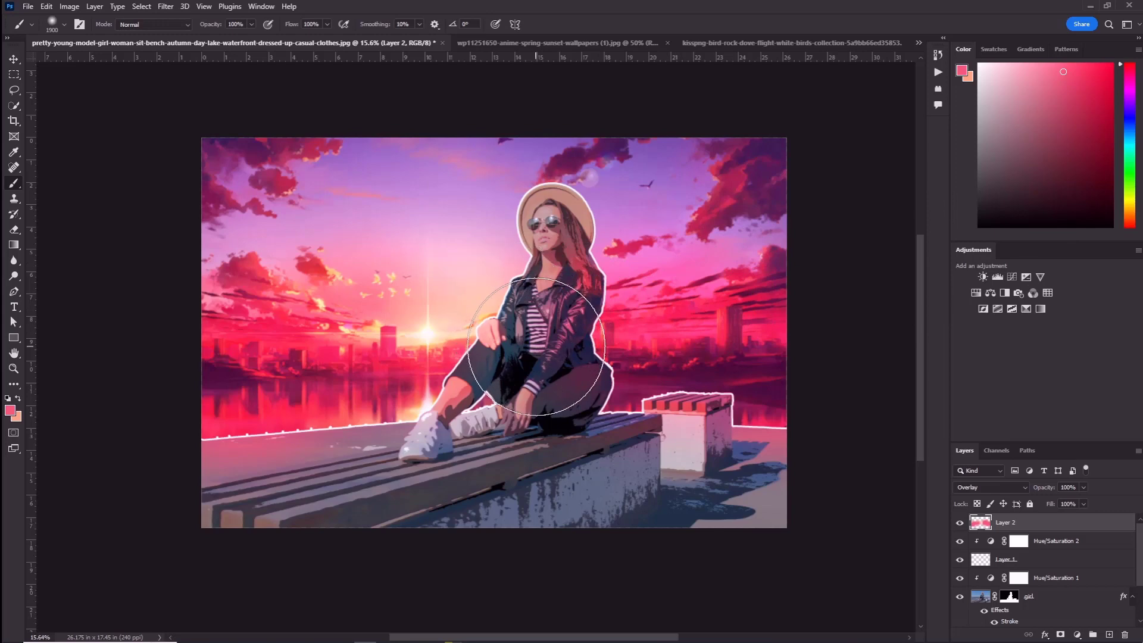
Sample a dark purple from the picture and paint it over the bench and the ground to darken the foreground
left_click(555, 363, "alt")
left_click_drag(531, 493, 779, 498)
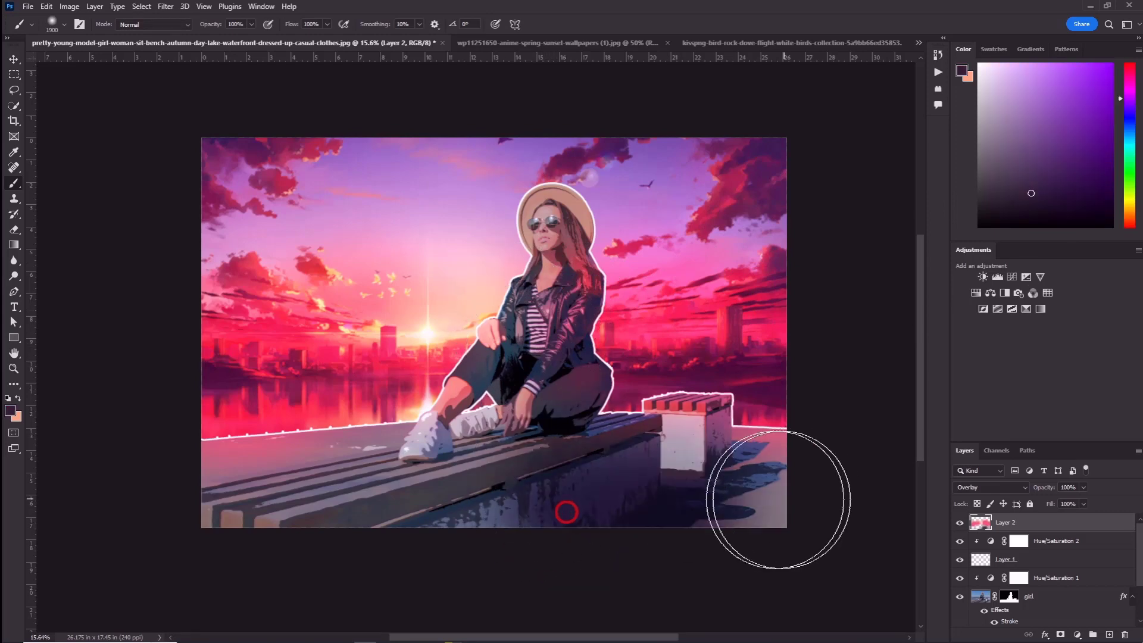
left_click_drag(621, 543, 327, 584)
mouse_move(365, 584)
left_mouse_down()
mouse_move(345, 587)
mouse_move(899, 516)
left_mouse_up()
left_click_drag(779, 510, 883, 541)
mouse_move(383, 534)
left_mouse_down()
mouse_move(135, 617)
mouse_move(265, 559)
mouse_move(184, 579)
mouse_move(691, 565)
left_mouse_up()
mouse_move(714, 567)
left_mouse_down()
mouse_move(815, 565)
mouse_move(705, 525)
left_mouse_up()
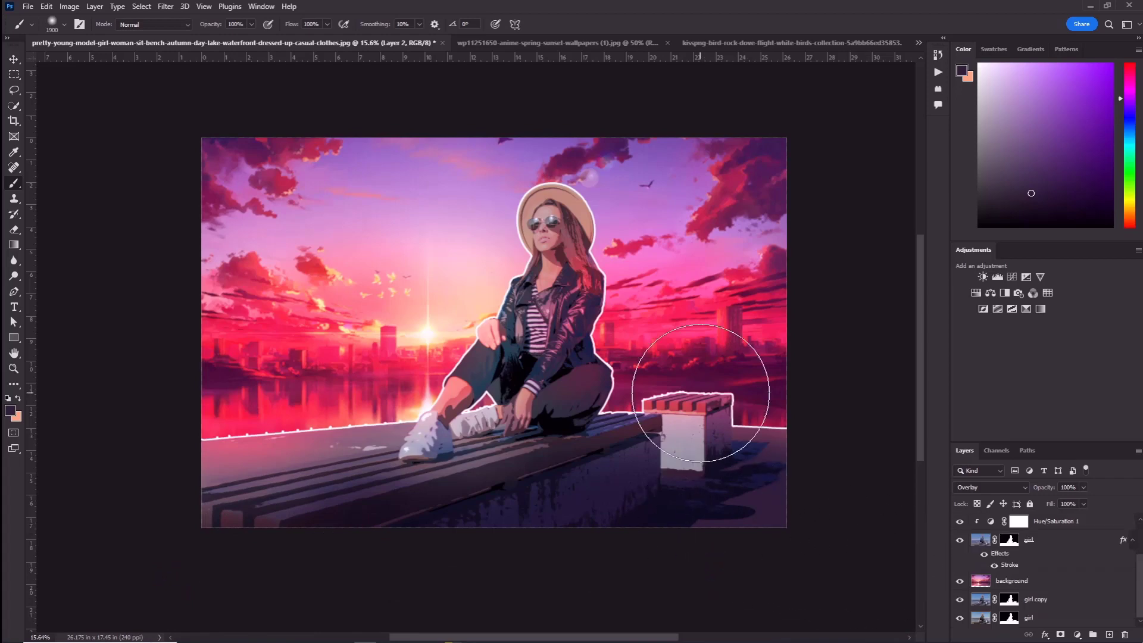
scroll(701, 393, "up", 4)
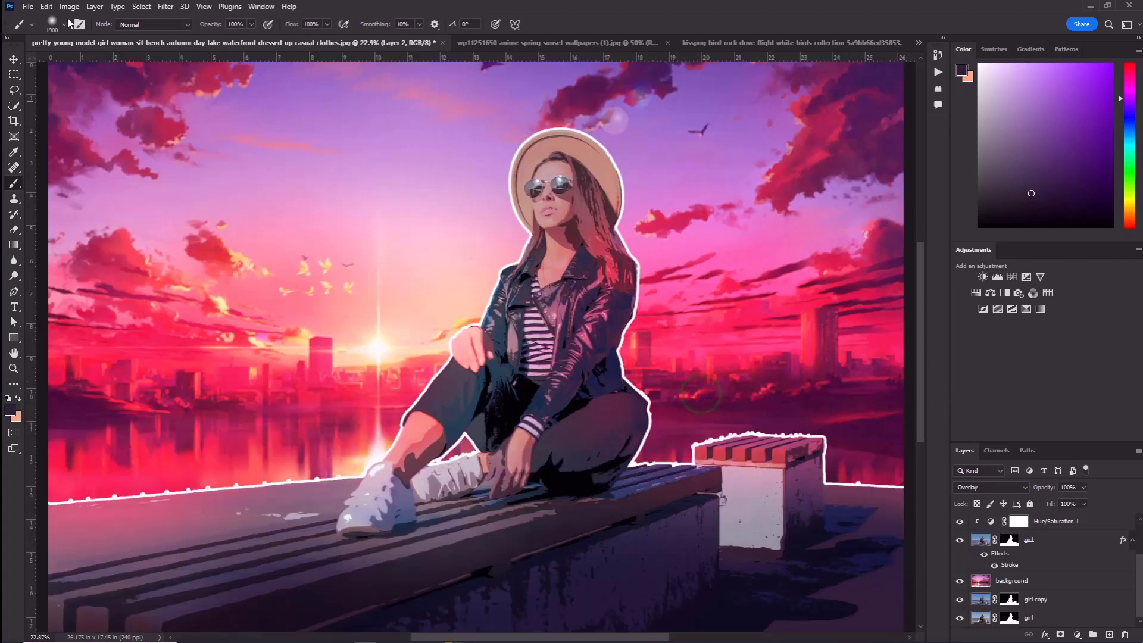
left_click(14, 58)
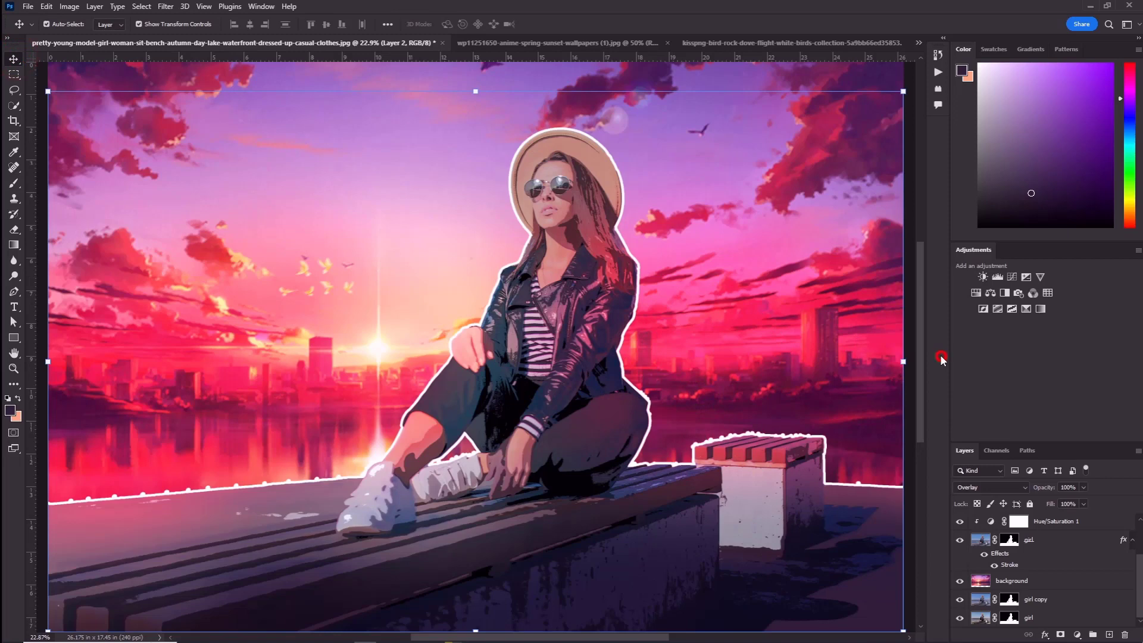